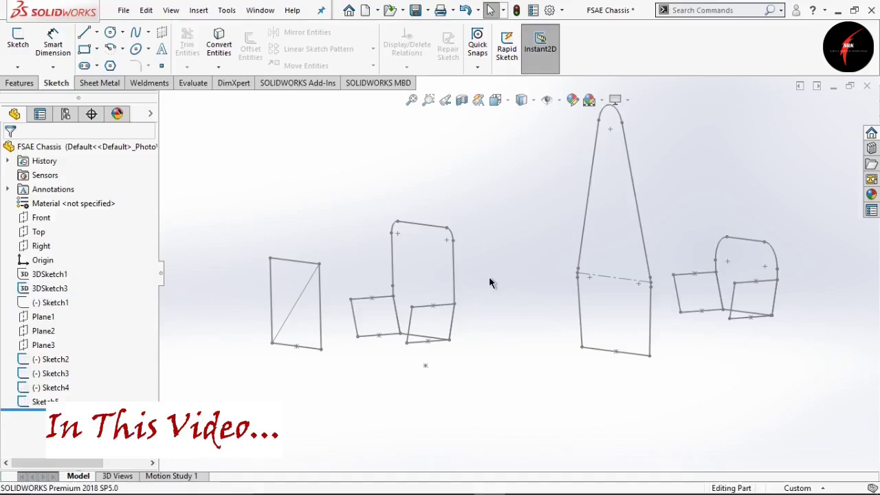
Start a 3D sketch and draw connected lines from the smallest frame's lower corner through the adjacent hoop's base corner to the tall hoop's base corner.
click(18, 67)
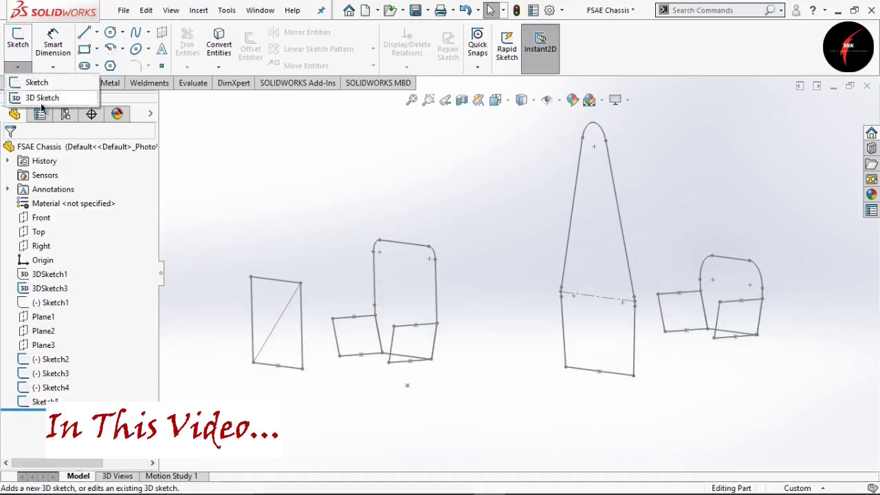
click(39, 99)
click(84, 34)
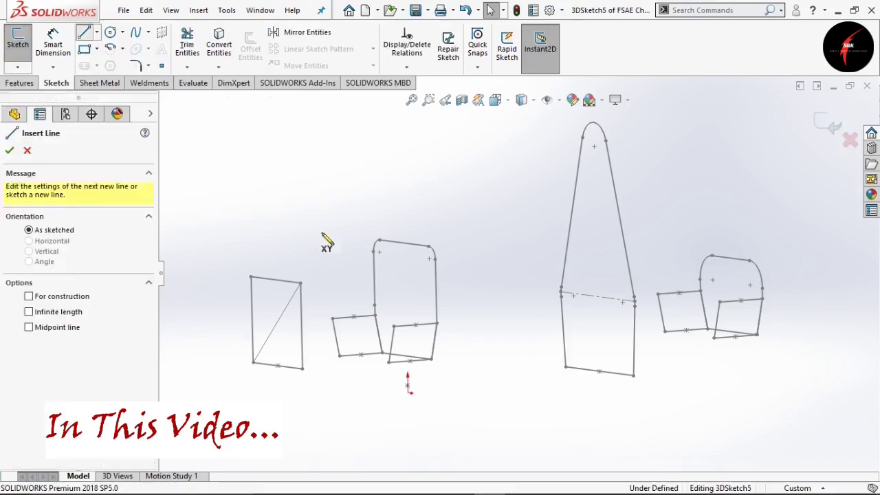
click(302, 368)
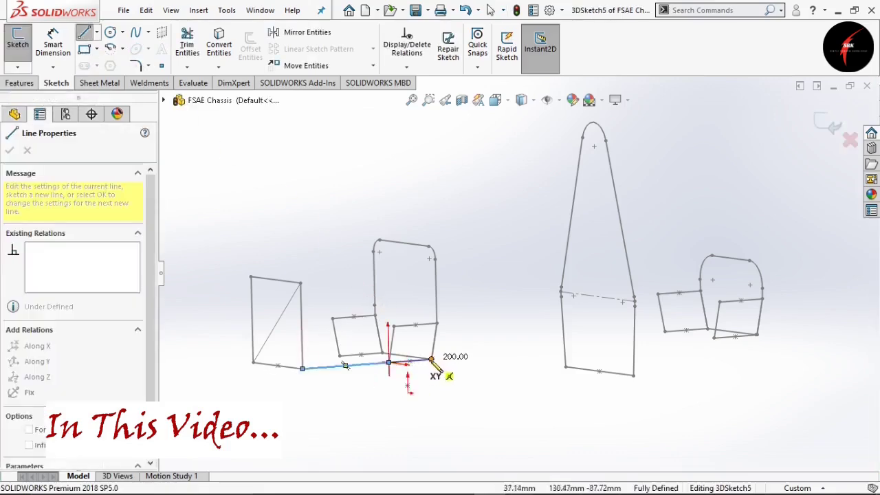
click(430, 361)
click(634, 376)
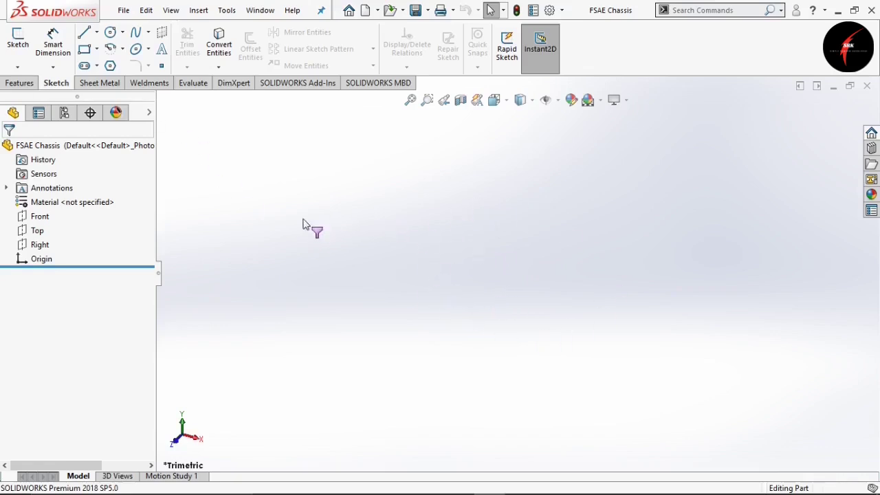
Start a 3D sketch in the Right view and draw a line about 189 mm long along Z, running just past the origin.
click(19, 69)
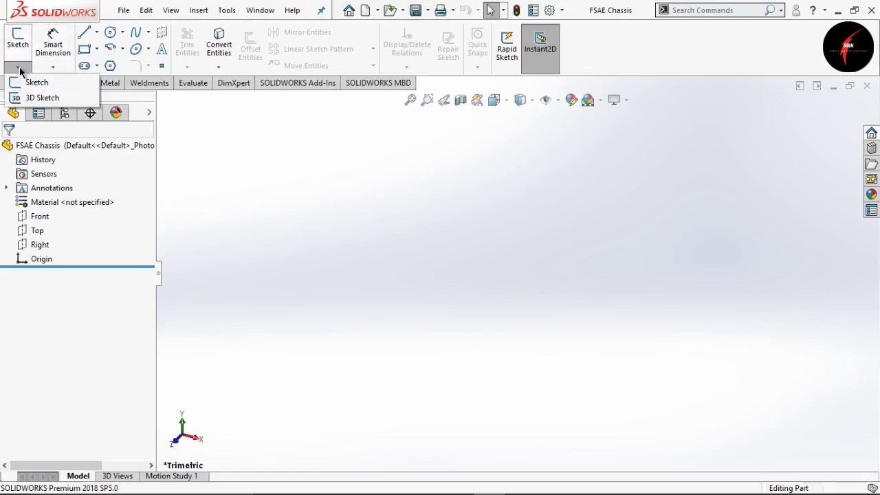
click(45, 98)
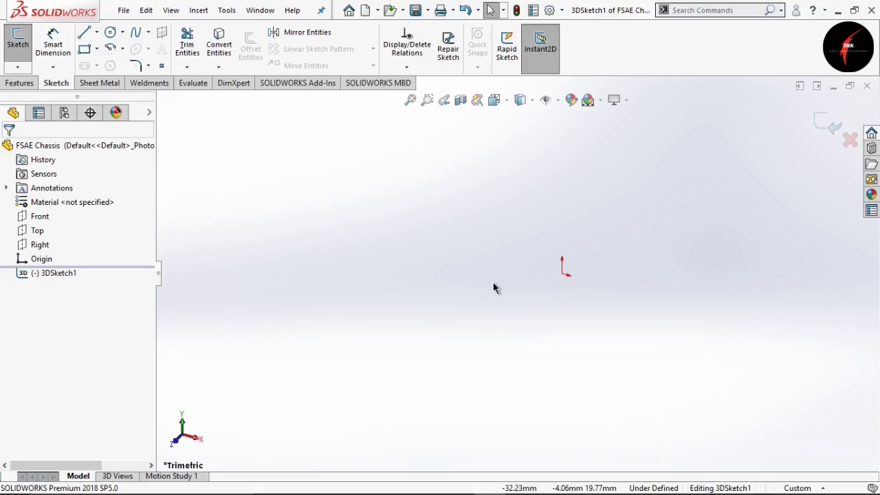
key(ctrl+4)
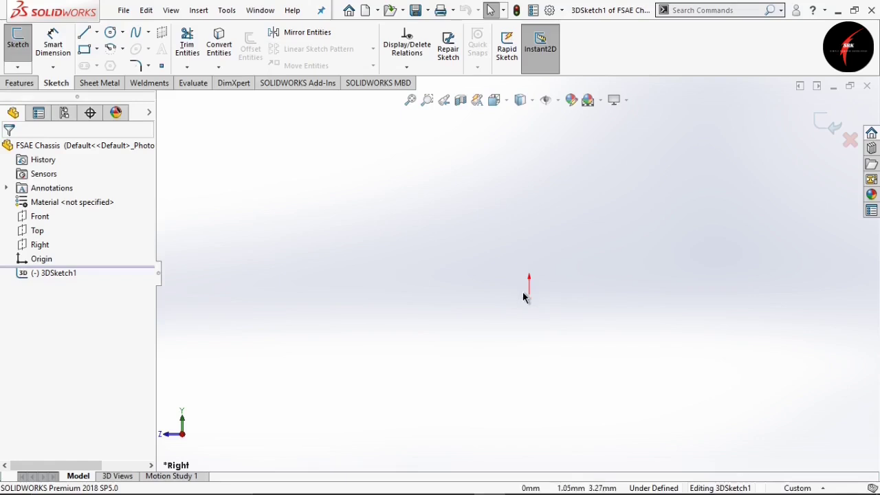
click(85, 32)
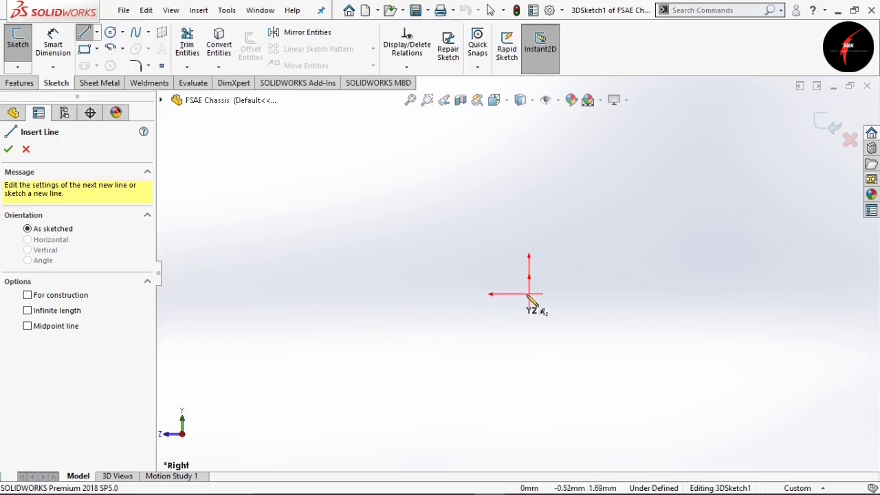
click(465, 295)
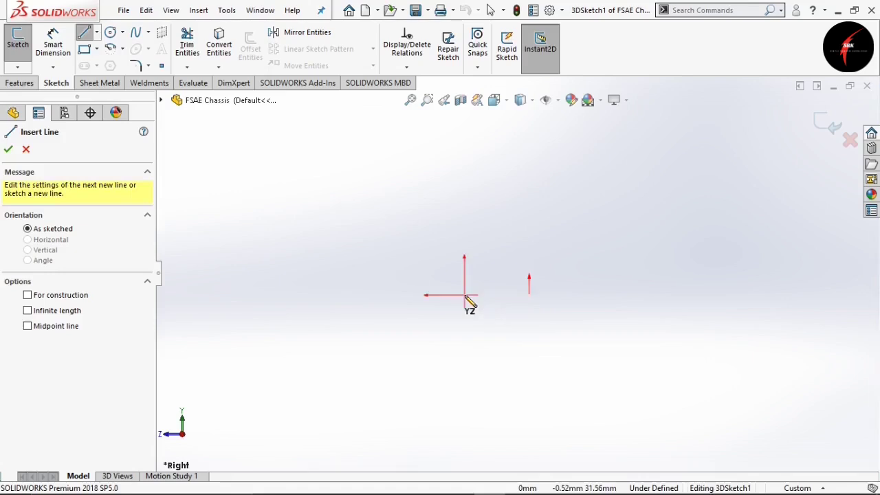
click(853, 296)
key(Escape)
Draw a vertical line about 38 mm long up from the base line's +Z end and a slightly shorter one from its other end.
scroll(517, 272, up, 3)
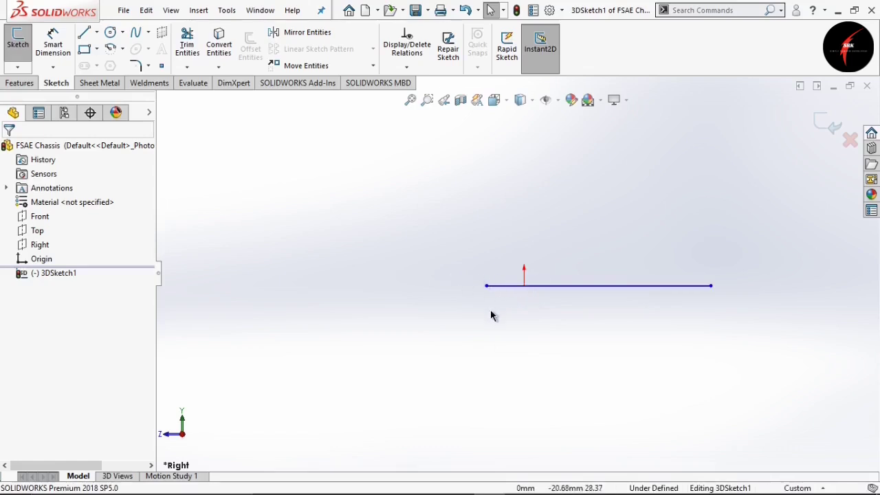
scroll(554, 255, down, 1)
click(84, 32)
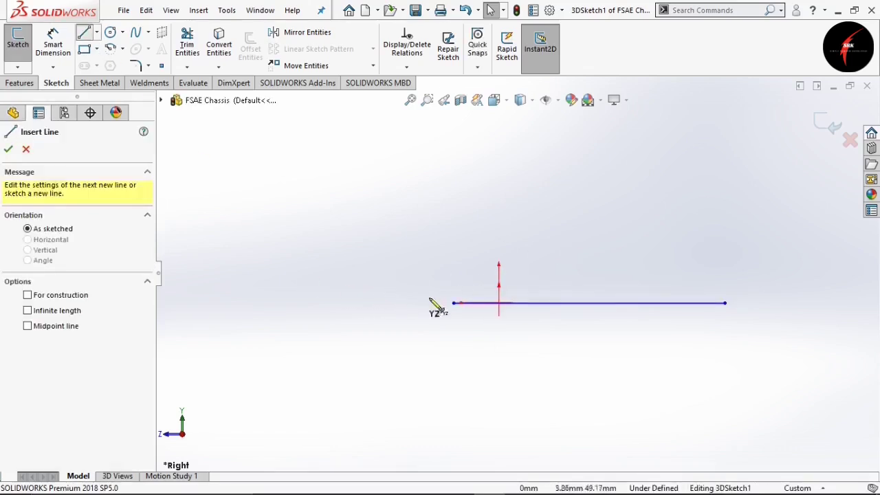
click(454, 302)
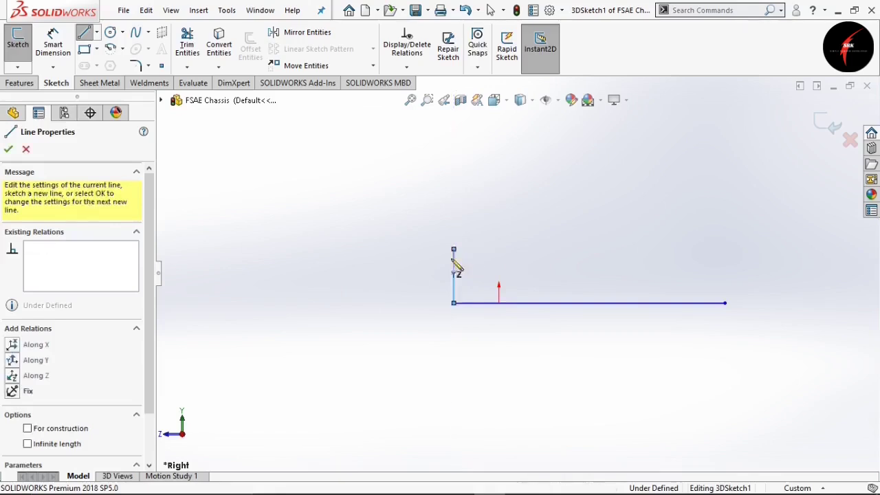
click(453, 249)
key(Escape)
click(725, 302)
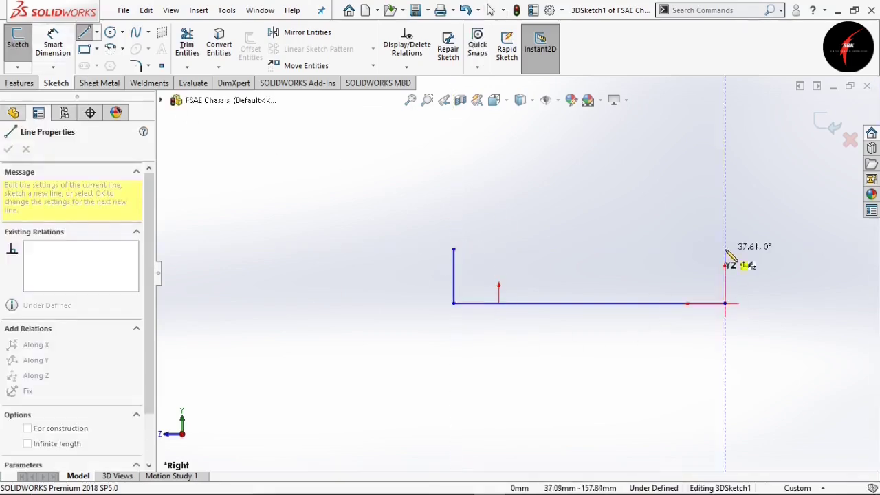
click(725, 255)
key(Escape)
scroll(516, 313, down, 2)
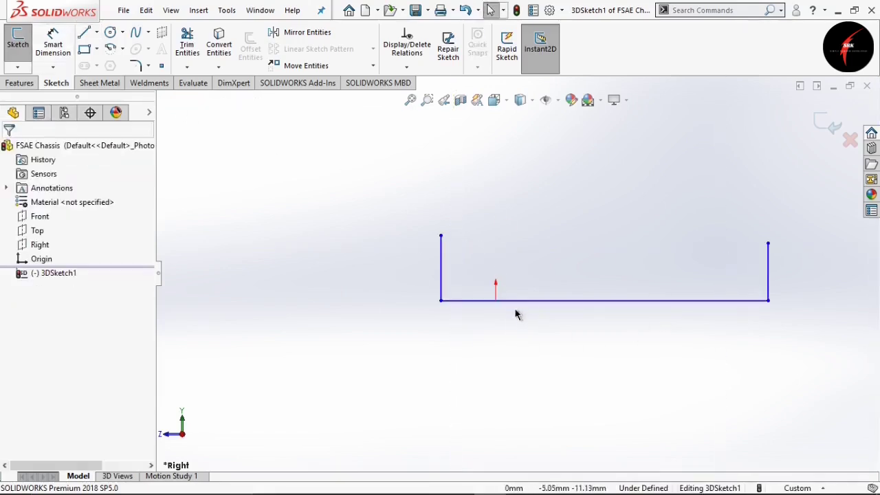
Make the long base line coincident with the origin.
click(515, 301)
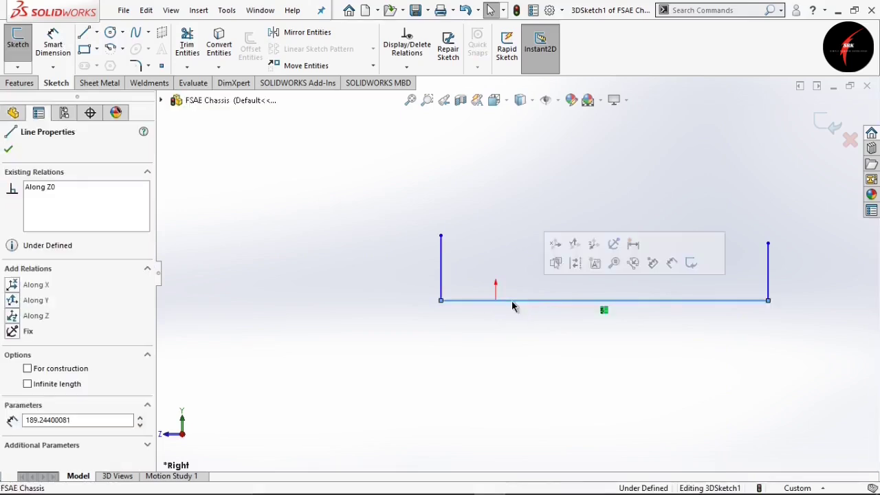
ctrl+click(496, 301)
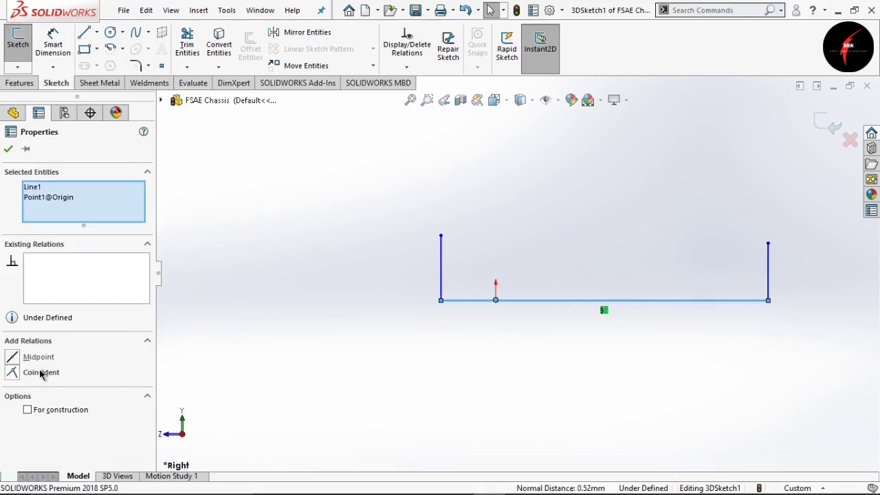
click(13, 372)
click(428, 318)
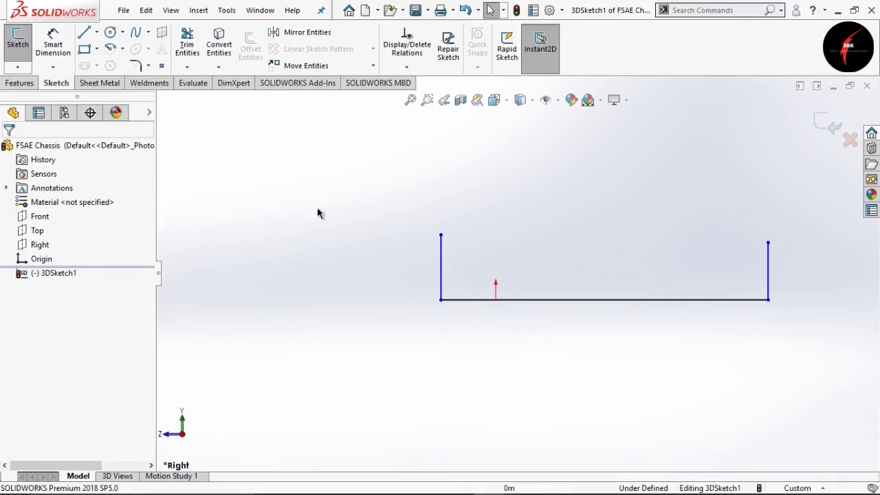
Dimension the distance from the base line's +Z endpoint to the origin as 100 mm.
click(53, 43)
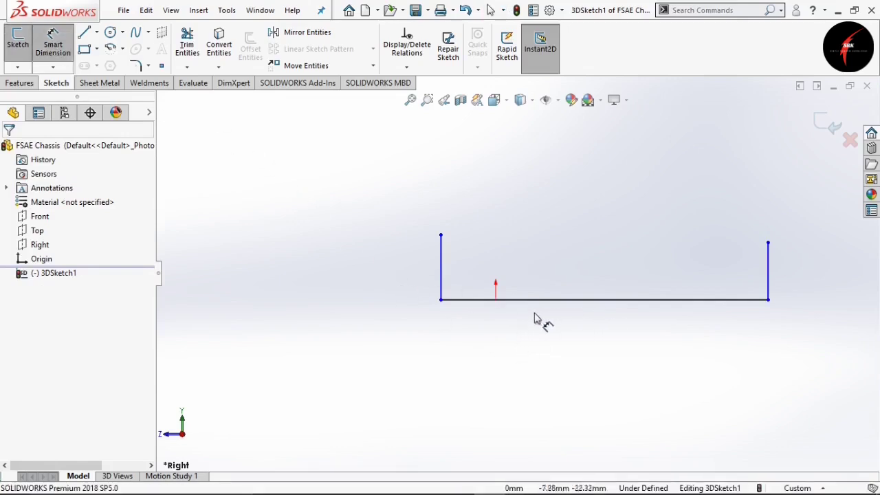
click(442, 300)
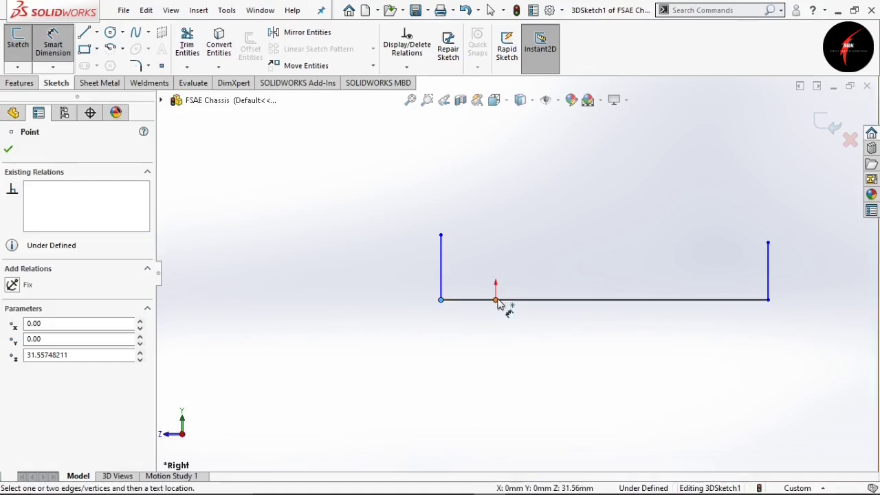
click(499, 305)
click(472, 335)
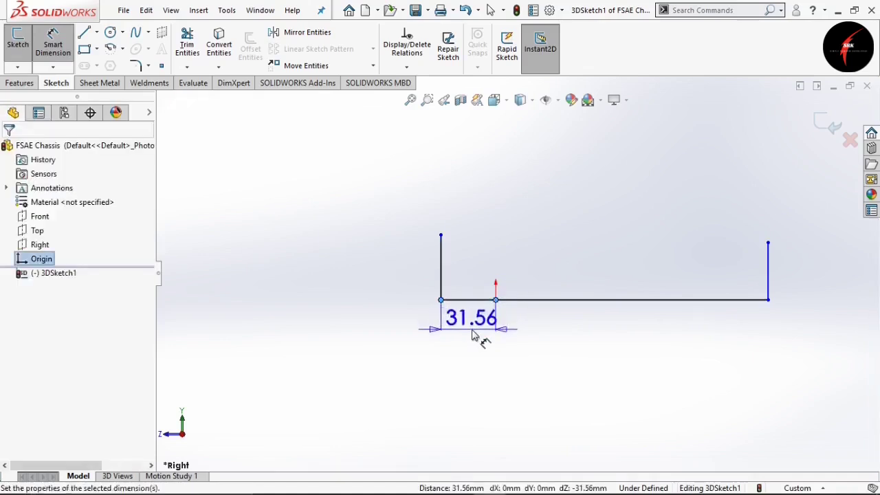
text(100)
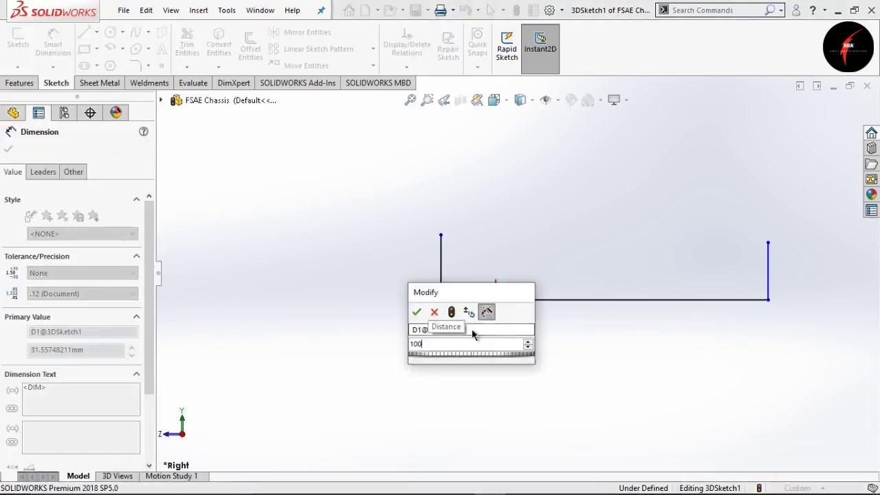
click(416, 312)
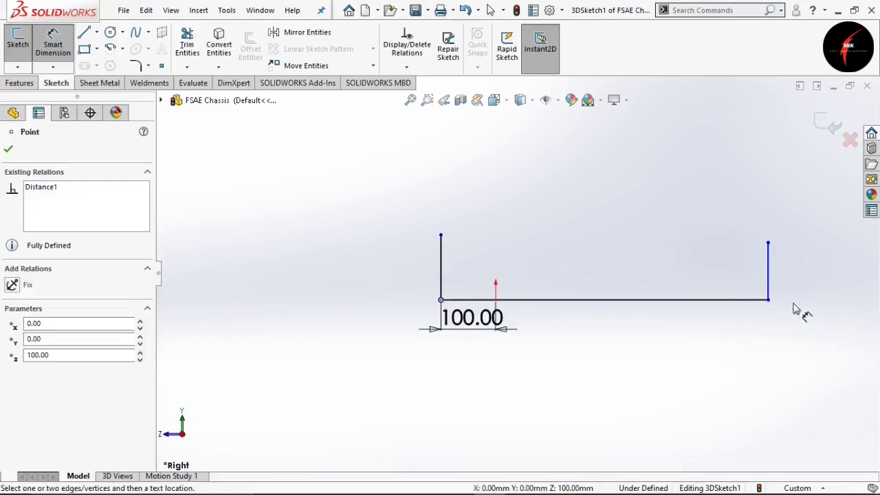
Dimension the base line's full length between its two endpoints as 1525 mm.
click(768, 301)
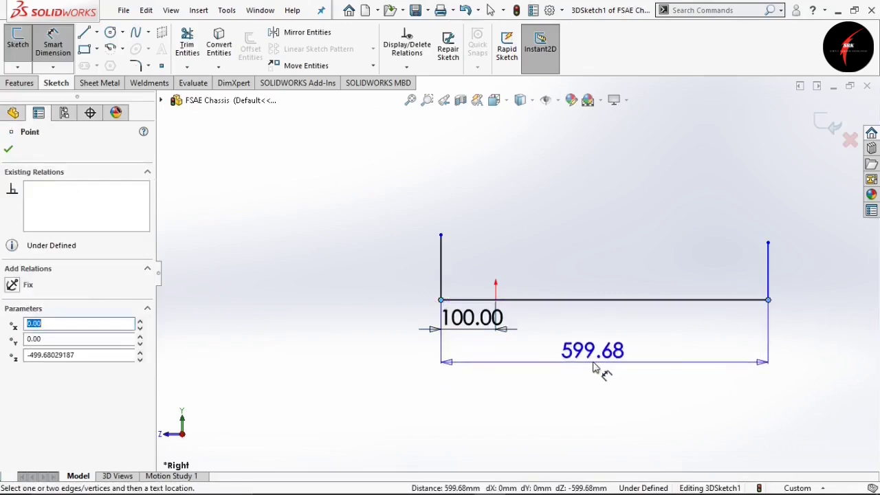
click(594, 364)
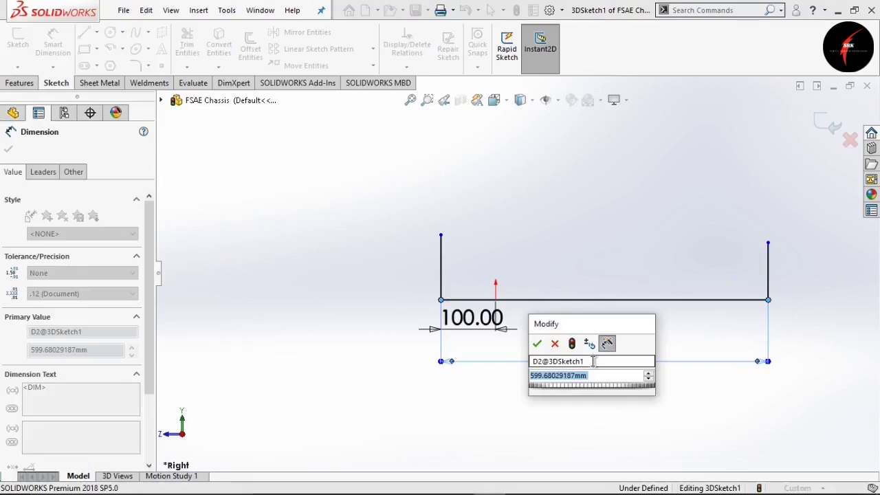
text(5)
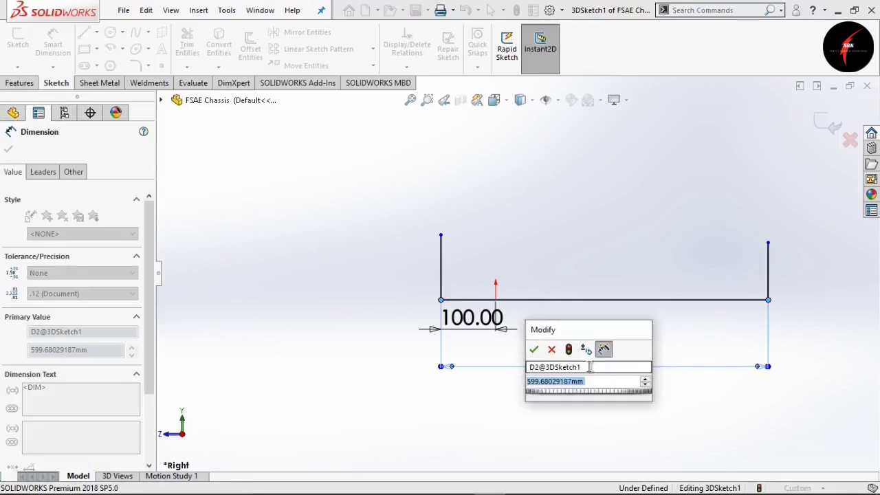
text(1525)
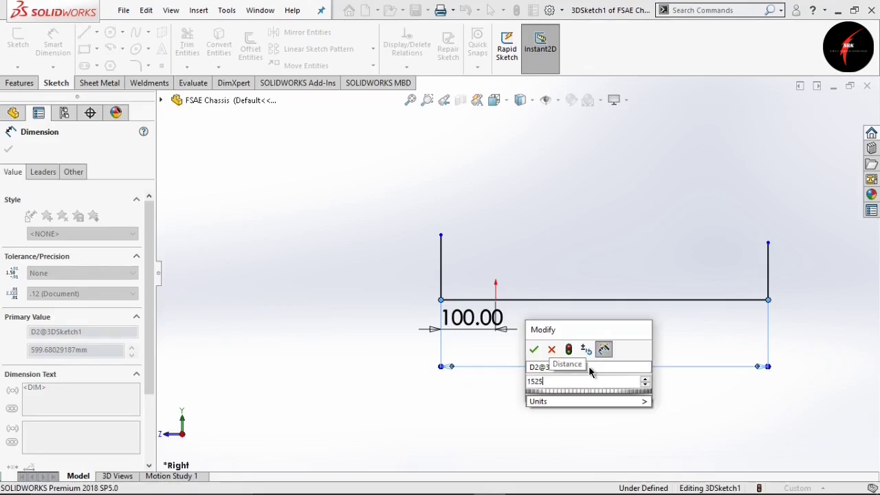
key(Return)
Dimension the vertical line at the base line's +Z end as 150 mm high.
scroll(681, 302, up, 3)
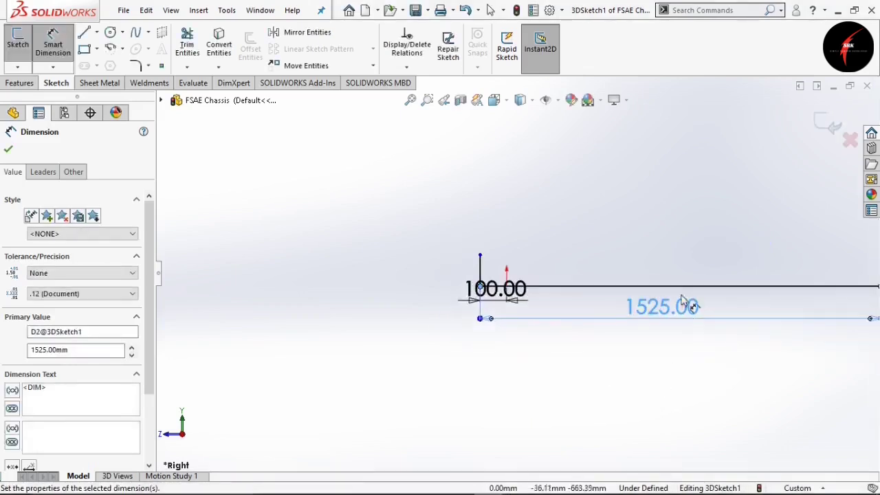
scroll(683, 293, down, 4)
scroll(683, 290, up, 4)
scroll(680, 206, down, 1)
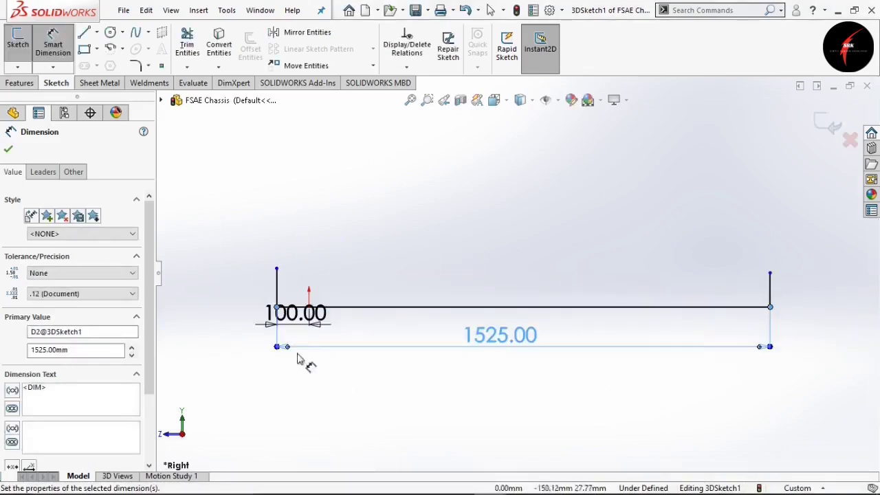
click(277, 287)
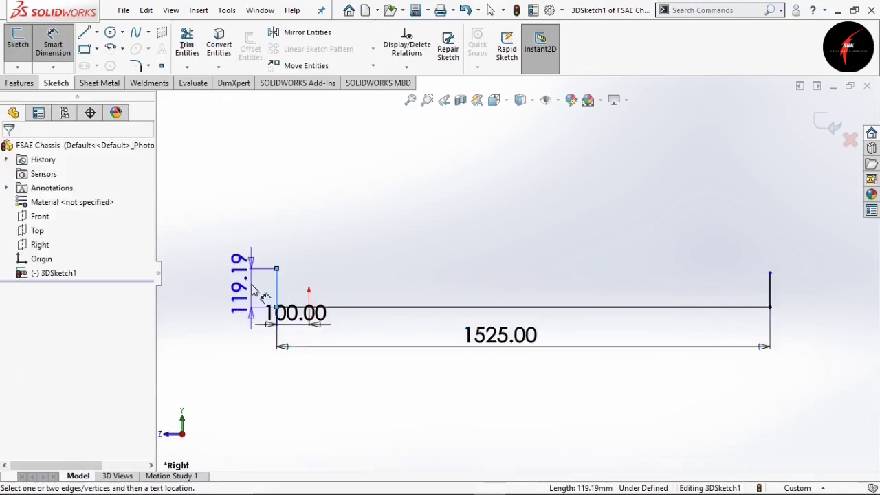
click(253, 286)
text(150)
key(Return)
key(Escape)
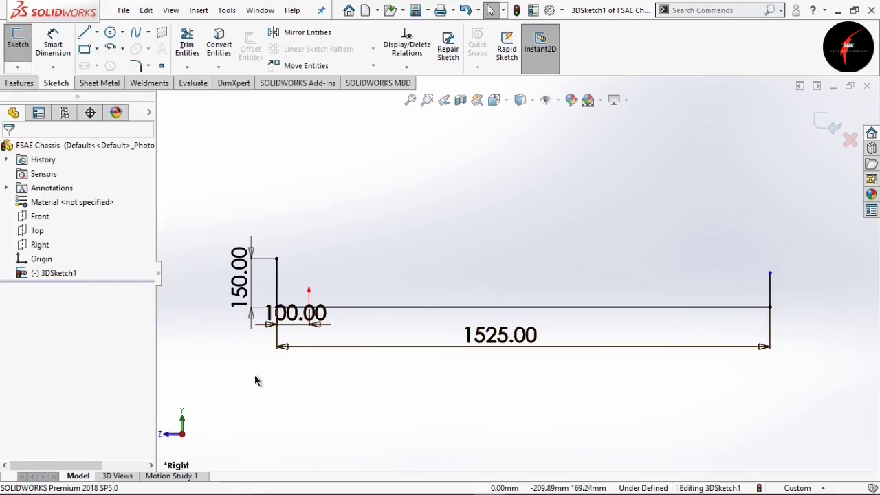
Apply an Equal relation between the two vertical end lines.
click(277, 282)
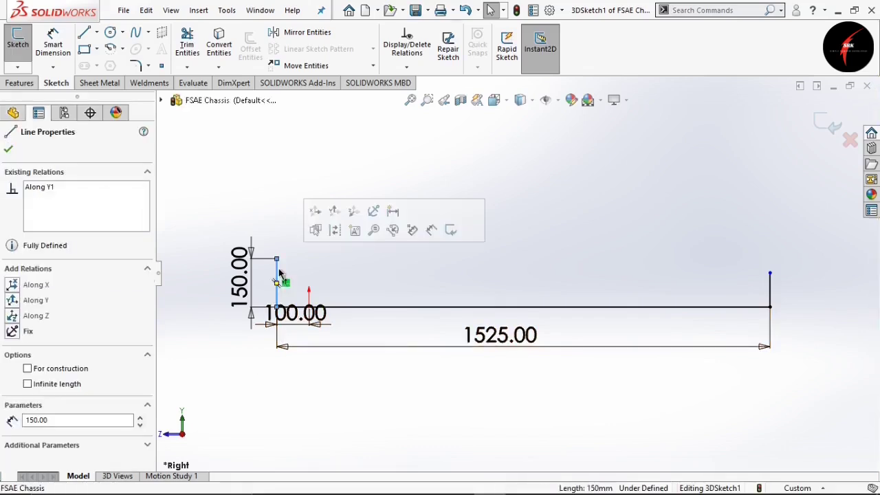
click(771, 285)
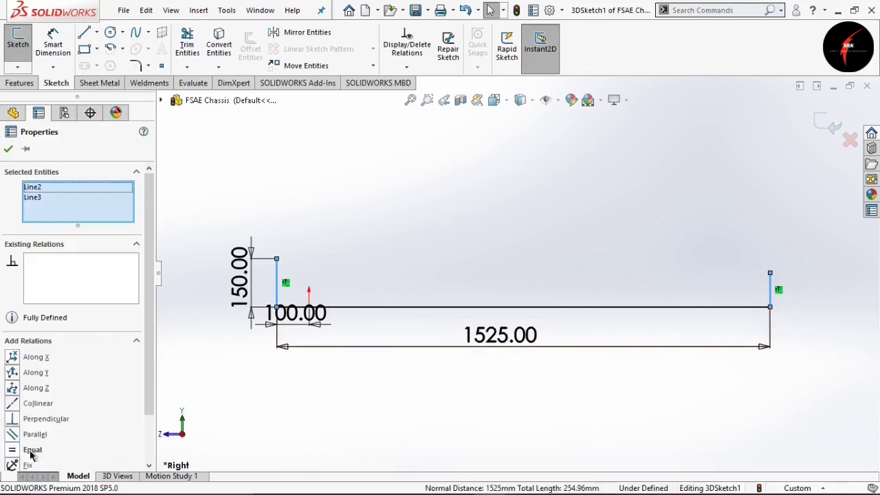
click(31, 450)
click(9, 148)
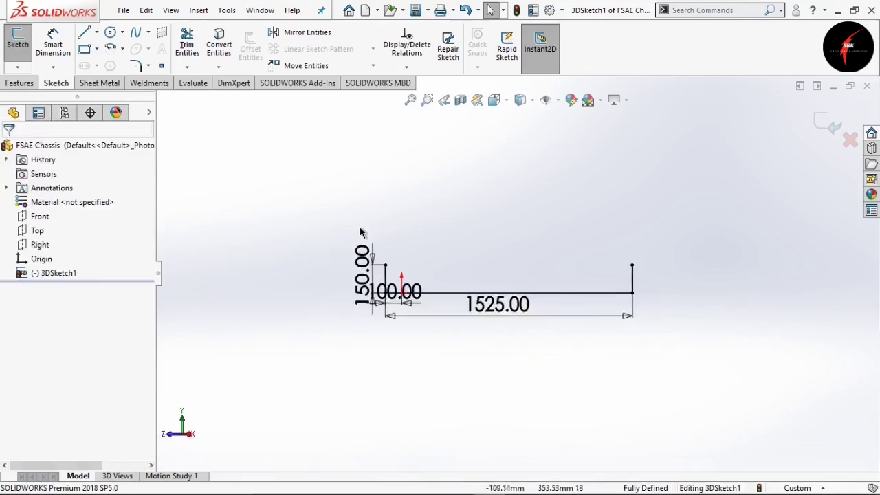
key(Right)
scroll(359, 233, down, 1)
key(Down)
scroll(400, 268, down, 4)
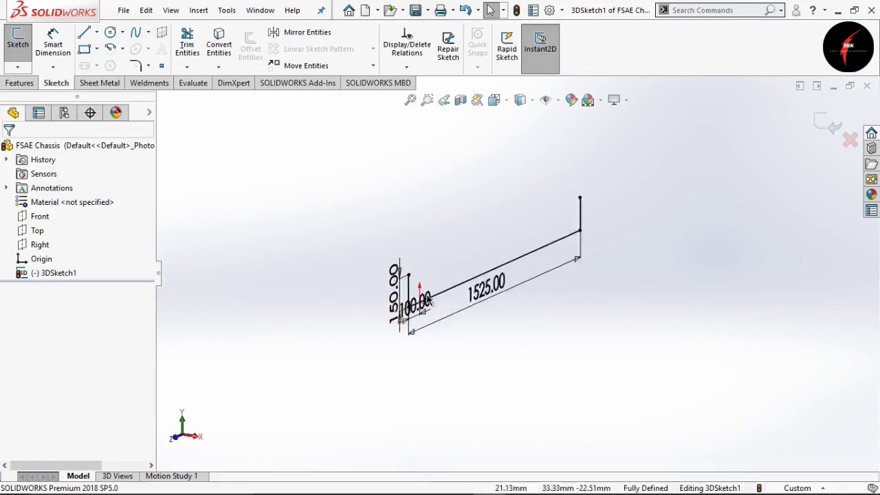
key(Down)
scroll(330, 419, up, 3)
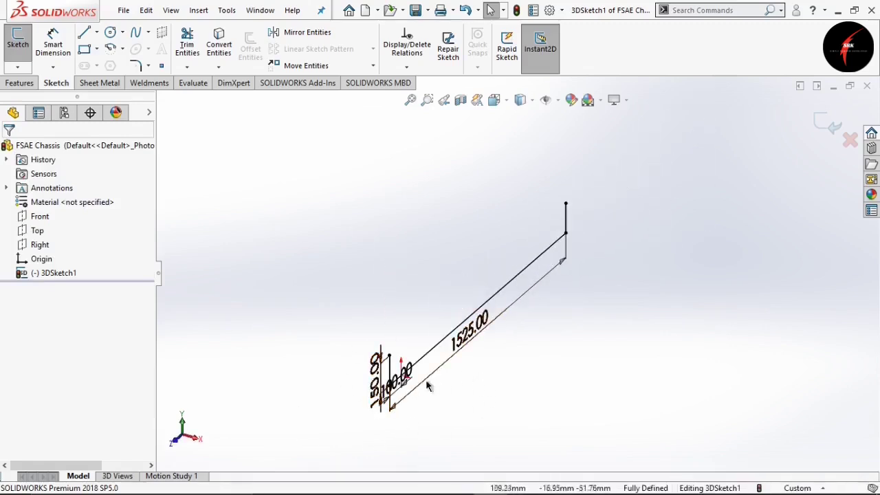
Sketch a midpoint line along X, centred on the upper endpoint of the vertical line at the base line's +Z end.
click(97, 33)
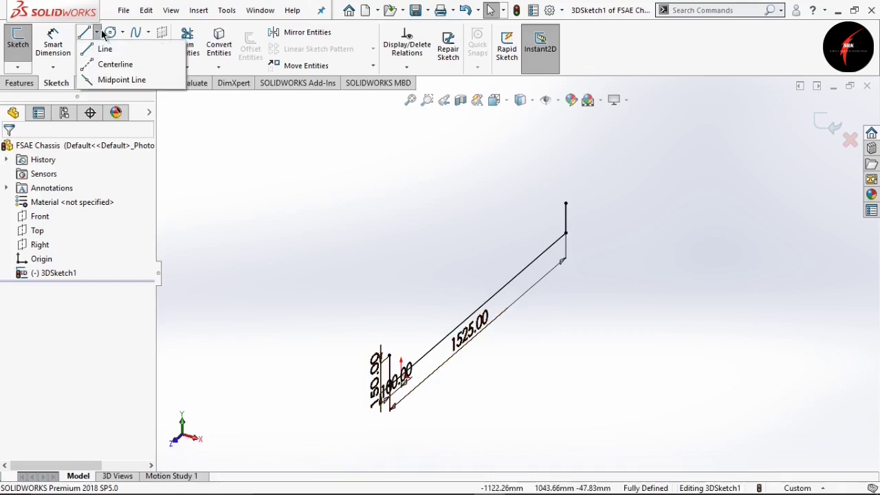
click(110, 79)
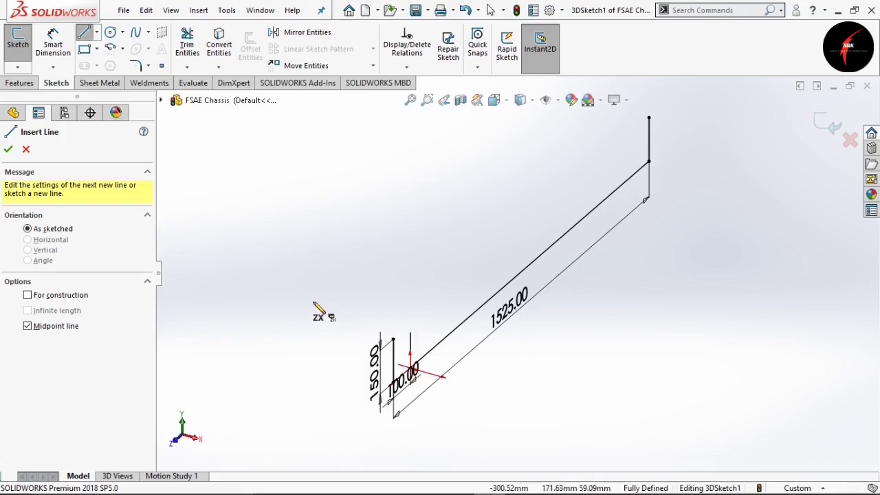
click(394, 339)
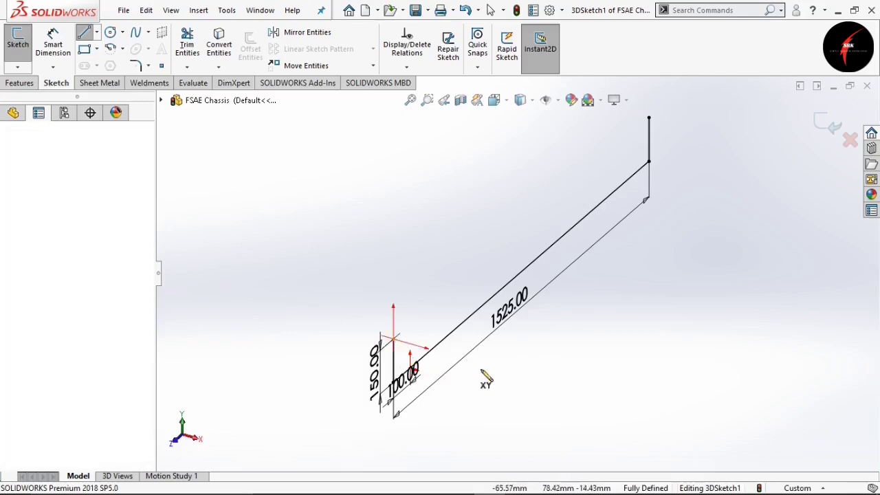
click(542, 383)
Sketch a midpoint line about 867 mm long along X, centred on the upper endpoint of the -Z vertical line.
click(97, 32)
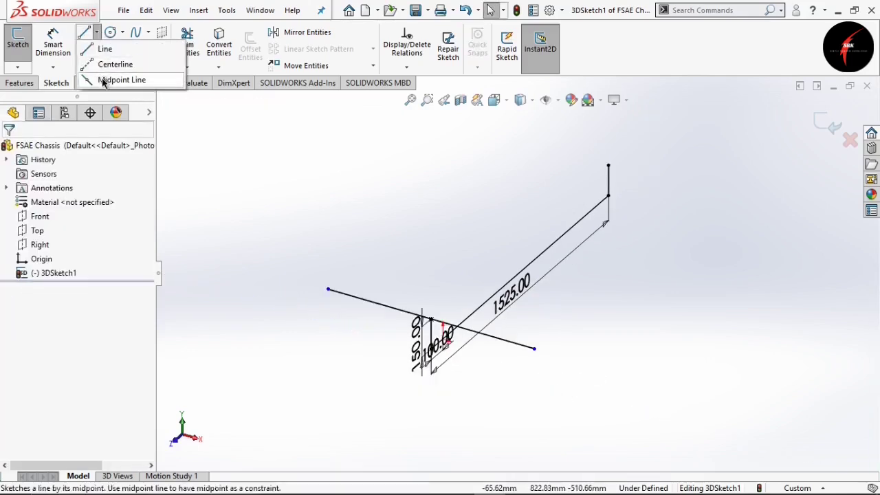
click(103, 80)
scroll(666, 131, down, 3)
click(564, 194)
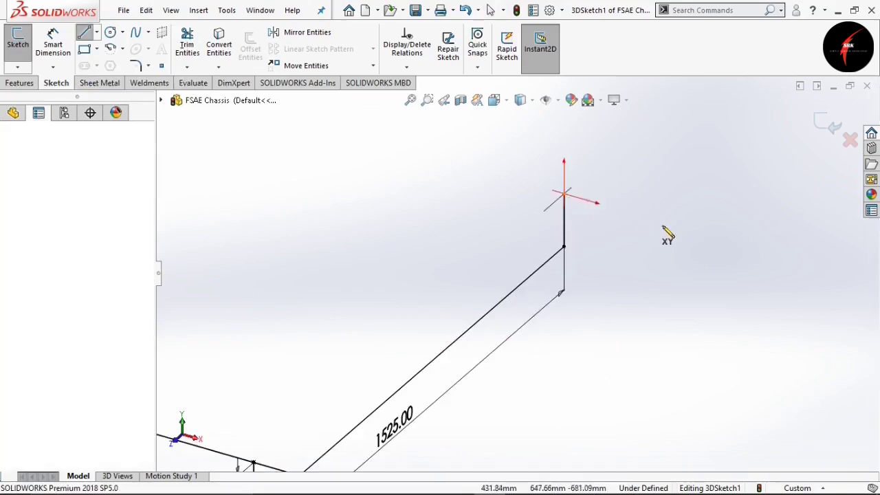
click(718, 238)
key(Escape)
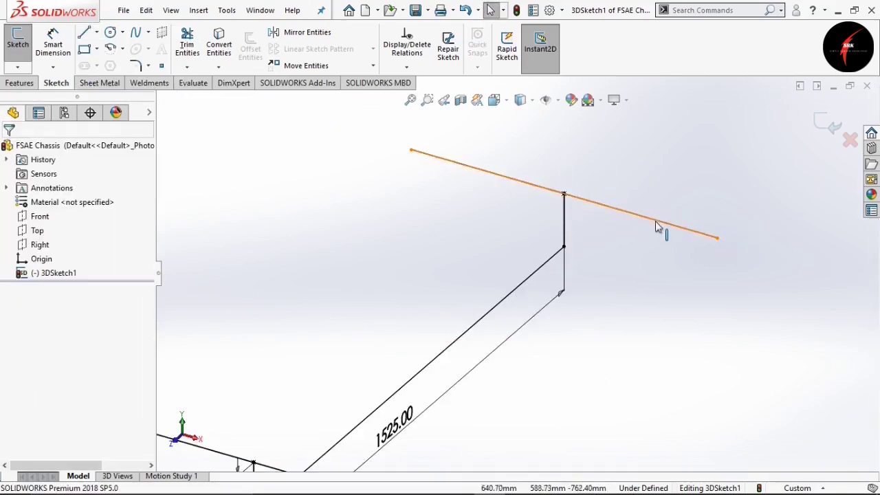
Apply an Equal relation between the two cross lines on the vertical end lines.
click(657, 227)
scroll(619, 291, up, 2)
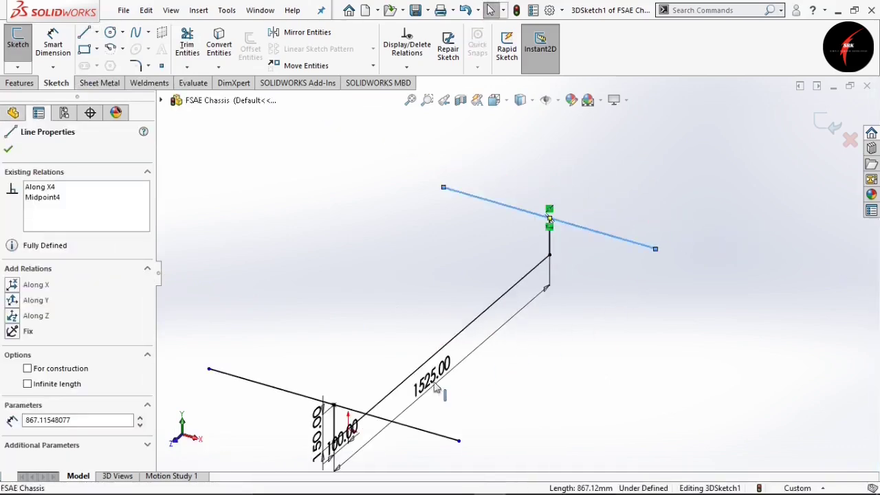
ctrl+click(450, 436)
click(33, 449)
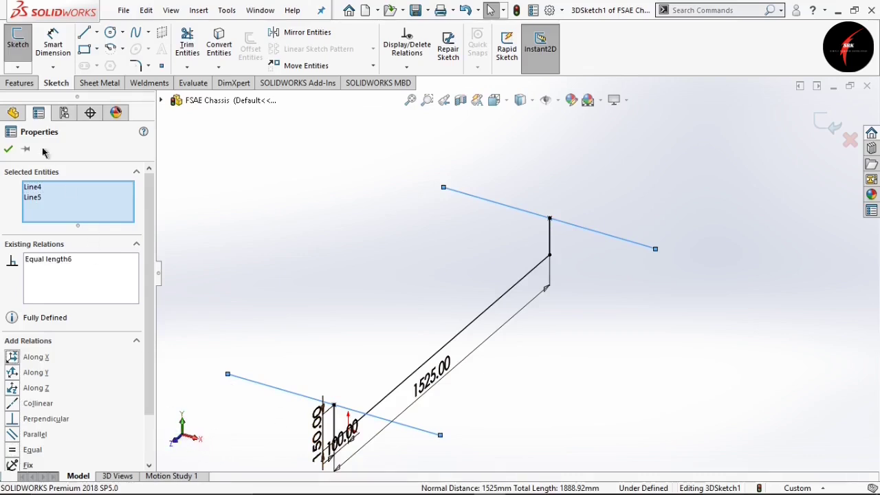
click(9, 150)
Dimension the cross line at the +Z end as 400 mm long.
scroll(312, 230, up, 3)
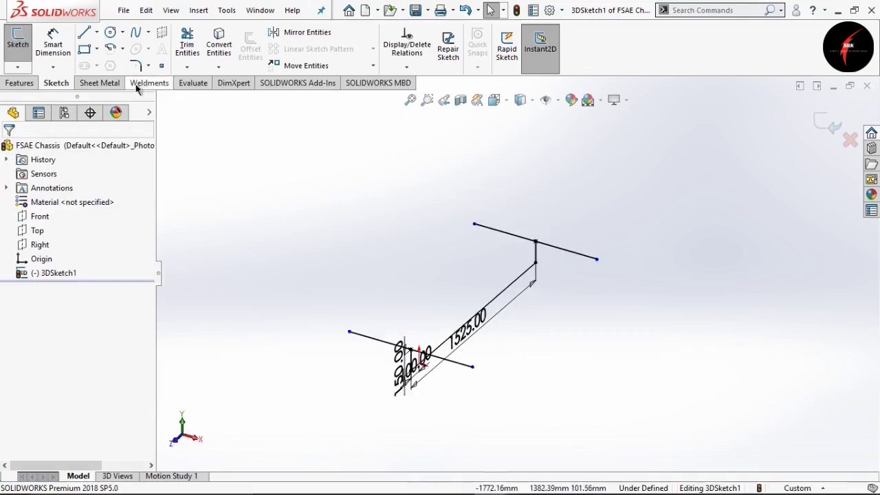
click(53, 43)
click(369, 337)
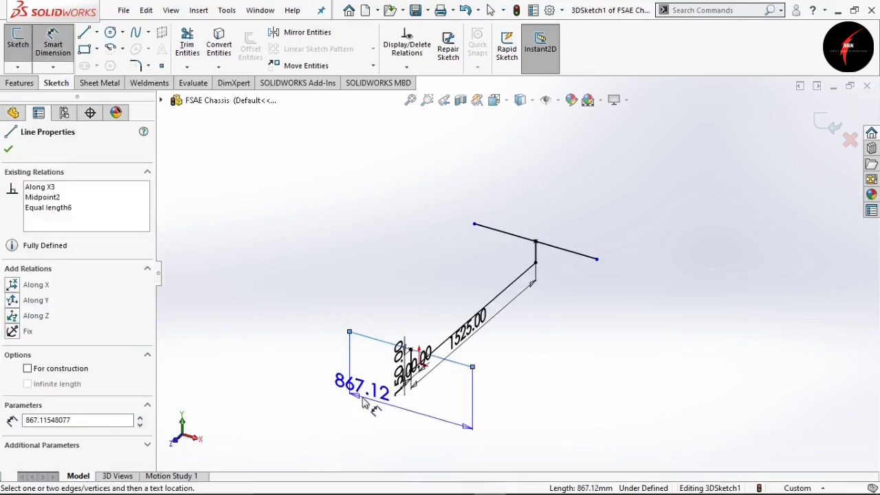
click(362, 402)
text(4)
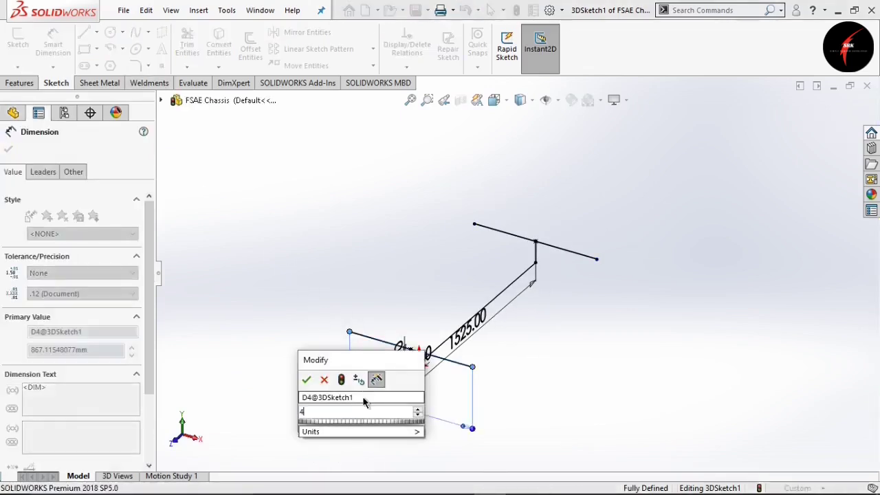
text(00)
key(Return)
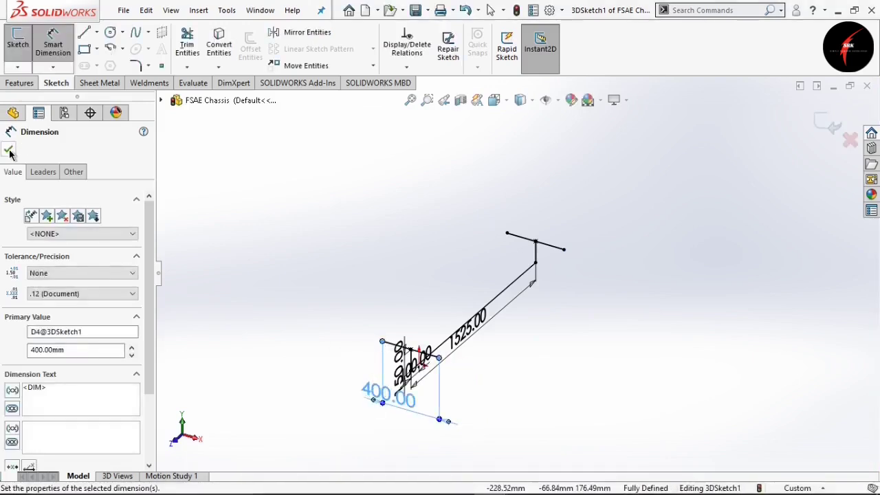
click(9, 152)
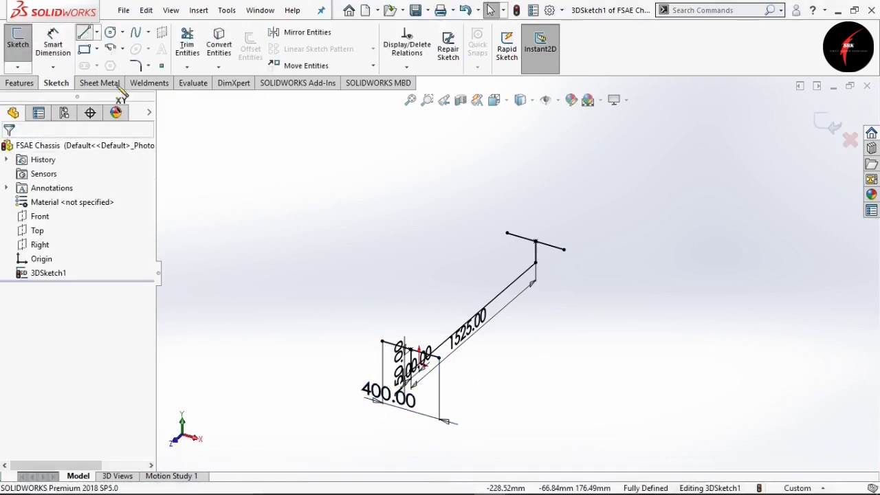
Sketch a trapezoid on the +Z cross line using two outward-slanting sides, the first about 480 mm, and an upper line about 1347 mm along X.
scroll(385, 358, up, 4)
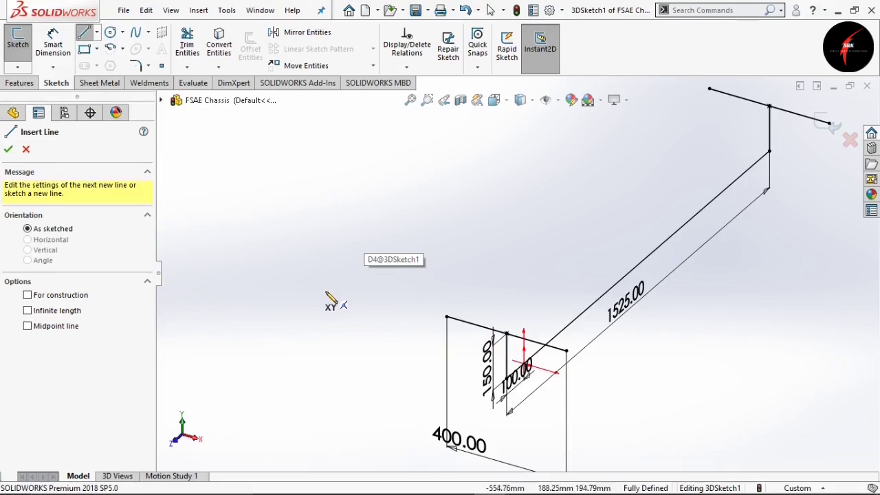
scroll(463, 314, up, 3)
click(397, 372)
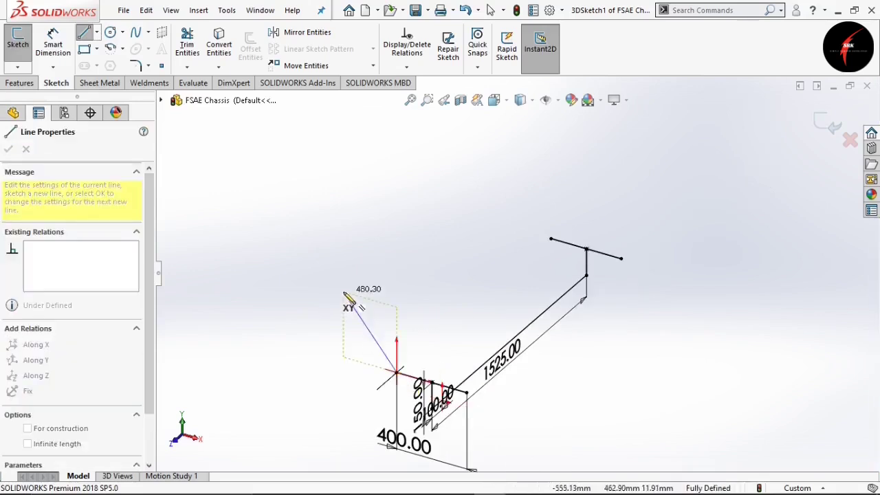
click(343, 292)
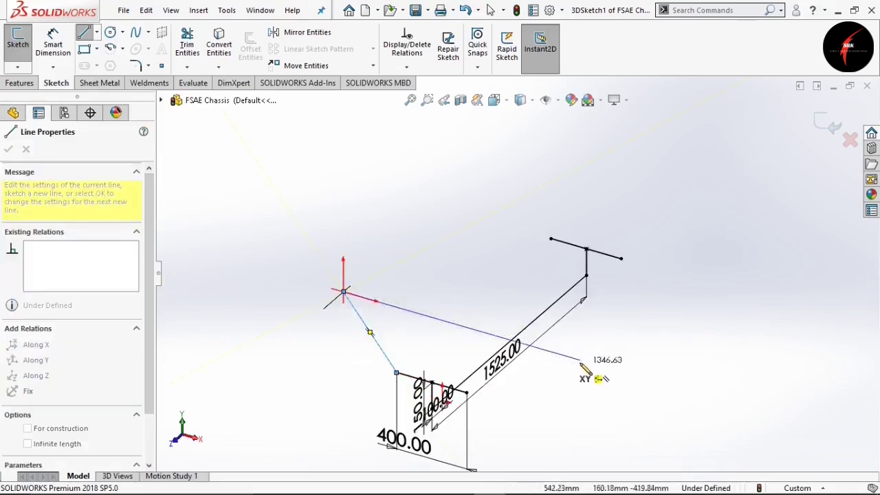
click(581, 359)
click(466, 392)
Sketch a matching trapezoid on the -Z cross line with two outward-slanting sides and an upper line about 1000 mm long along X.
click(551, 239)
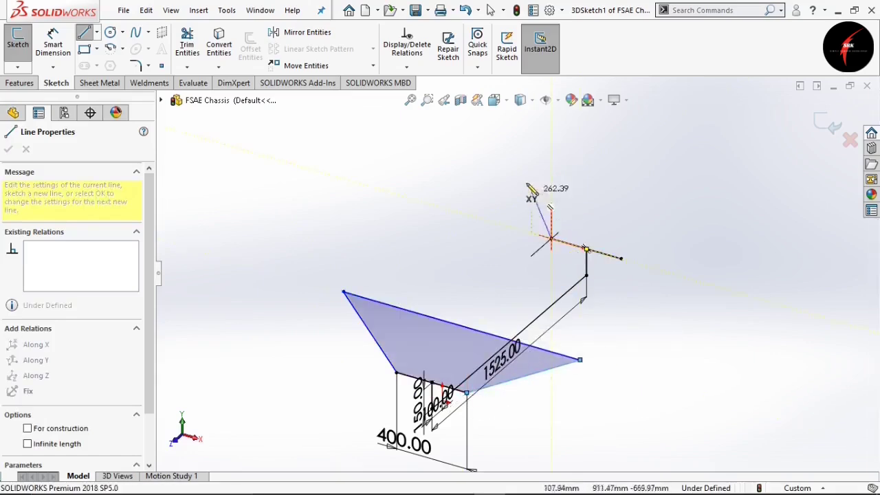
click(511, 178)
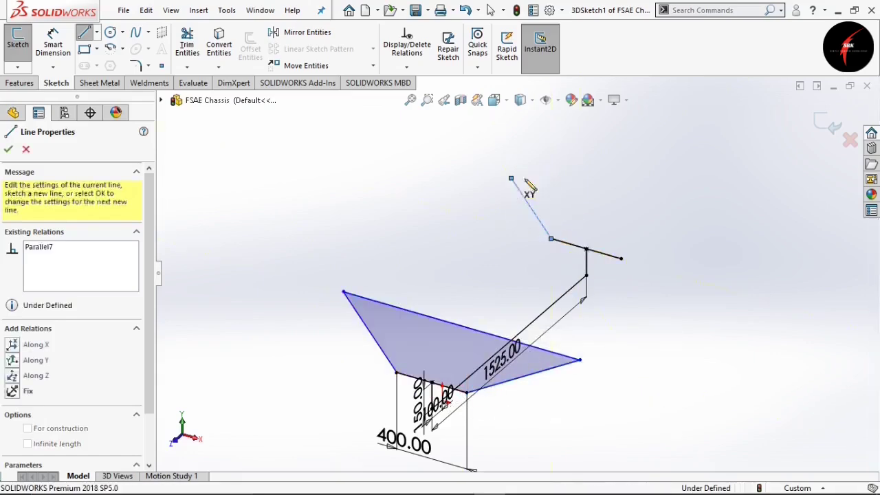
click(688, 229)
click(621, 258)
scroll(629, 309, down, 3)
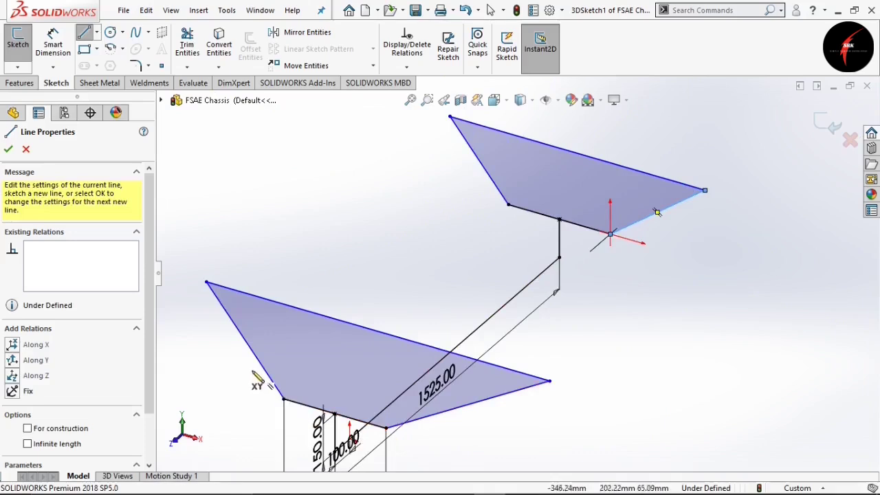
key(Escape)
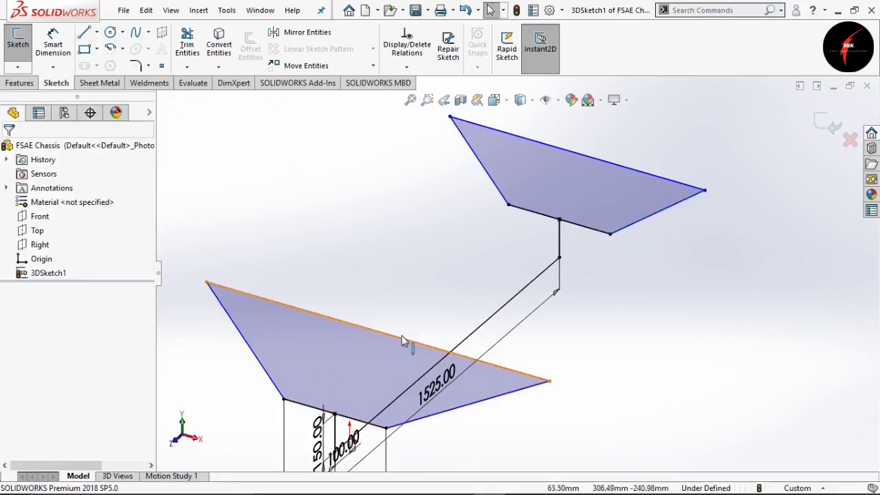
Apply a Parallel relation between the upper and lower lines of the +Z trapezoid.
click(401, 337)
ctrl+click(366, 425)
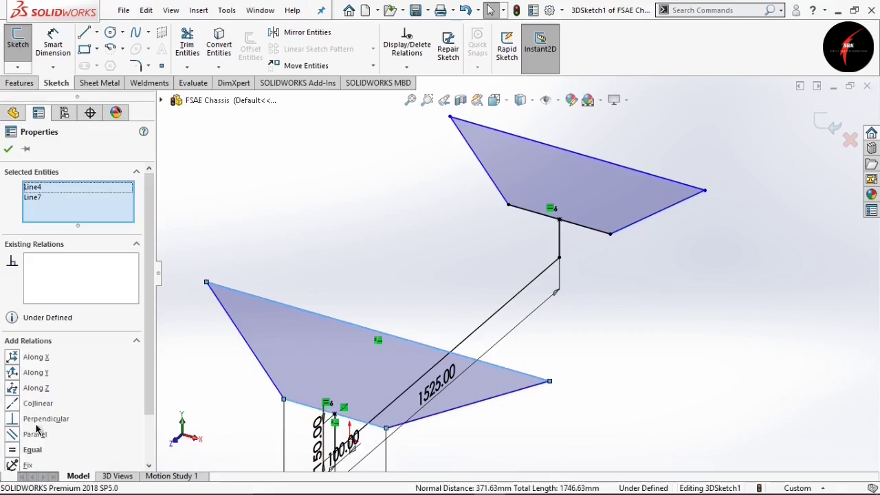
click(35, 434)
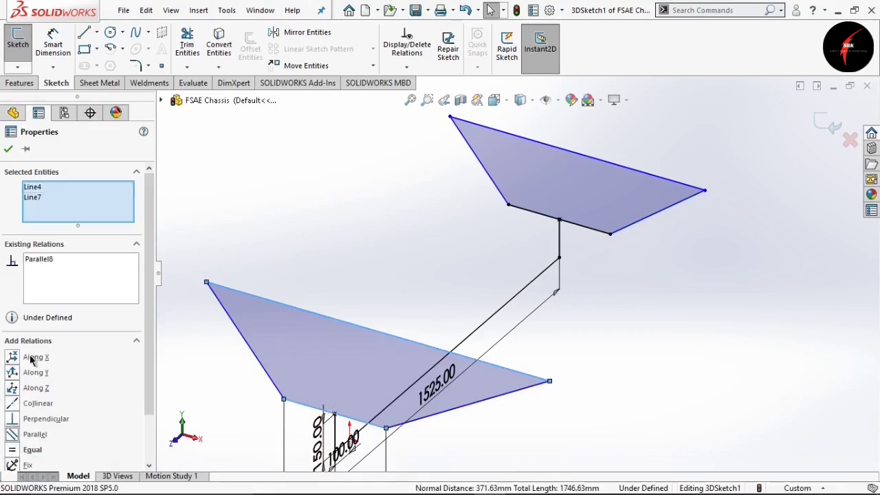
click(8, 150)
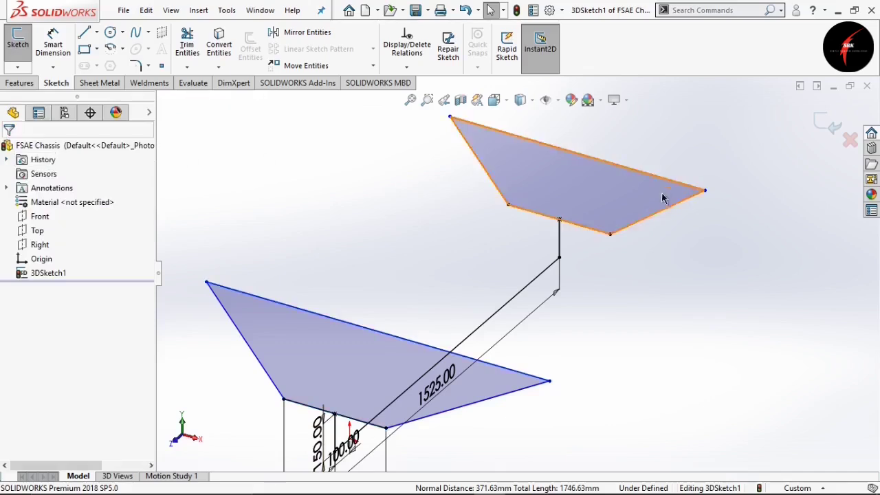
Apply a Parallel relation between the upper and lower lines of the -Z trapezoid.
click(656, 179)
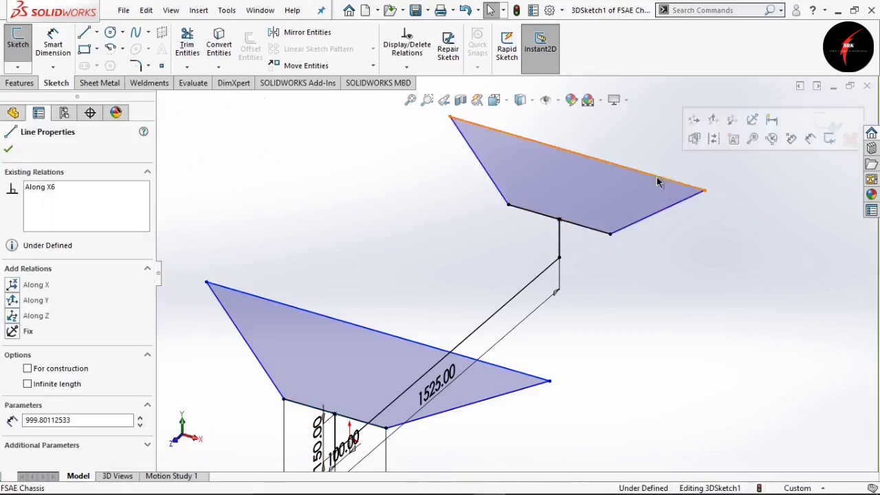
ctrl+click(591, 233)
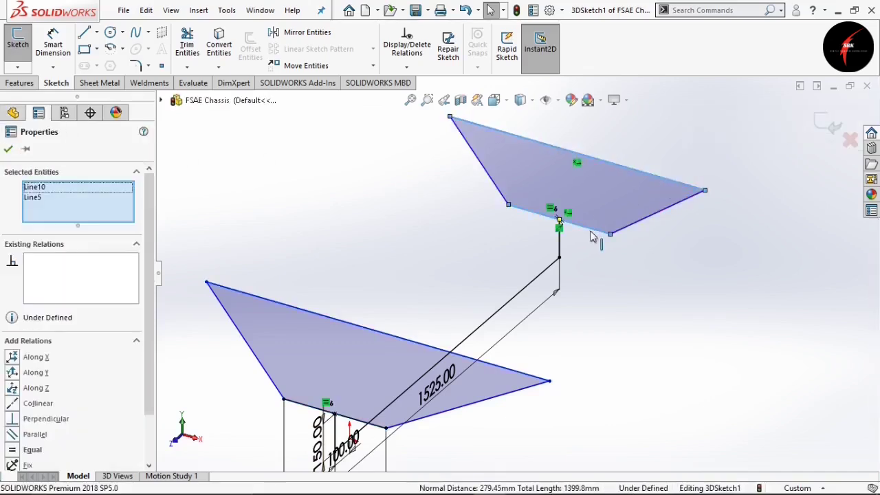
click(35, 434)
click(238, 225)
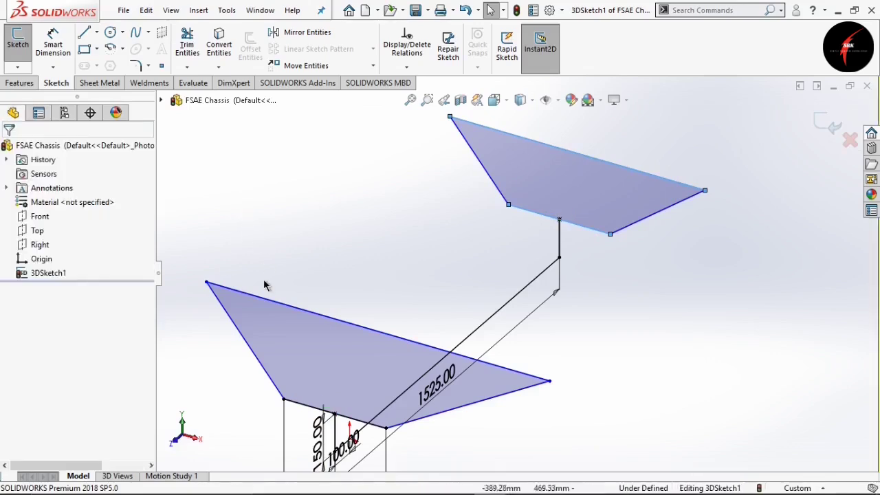
Apply an Equal relation to the four slanted sides of the two trapezoids.
click(256, 359)
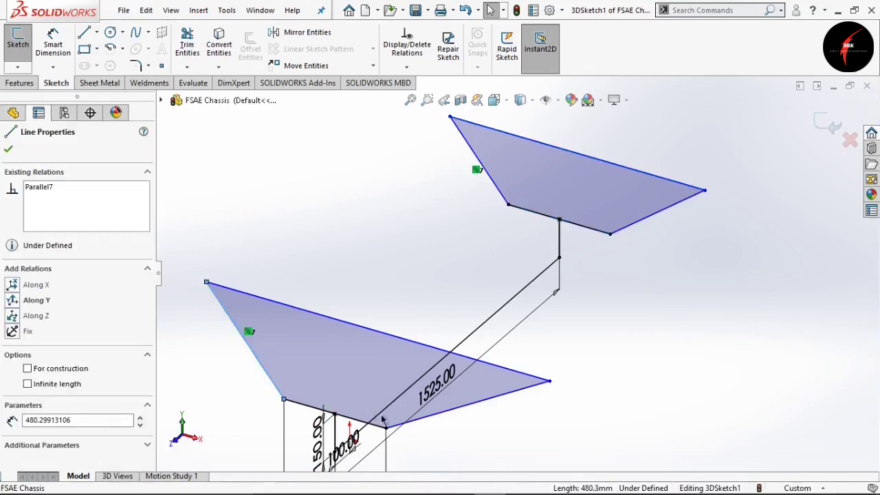
ctrl+click(419, 418)
ctrl+click(624, 221)
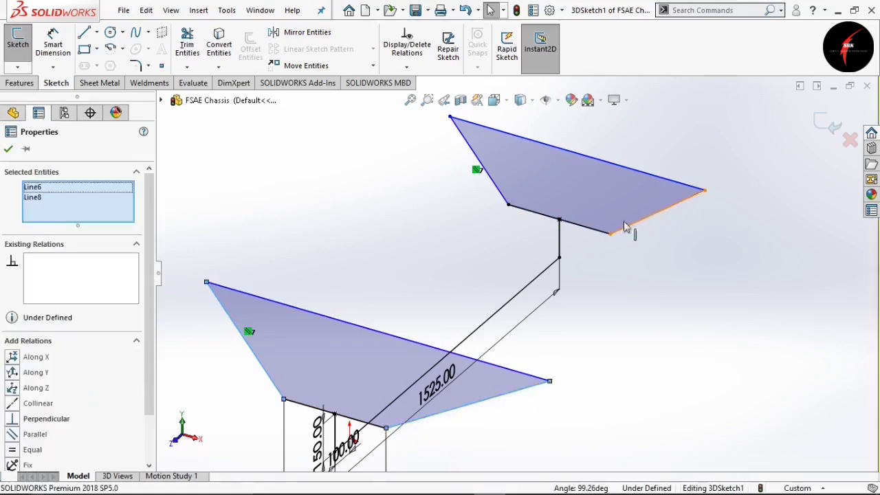
ctrl+click(506, 198)
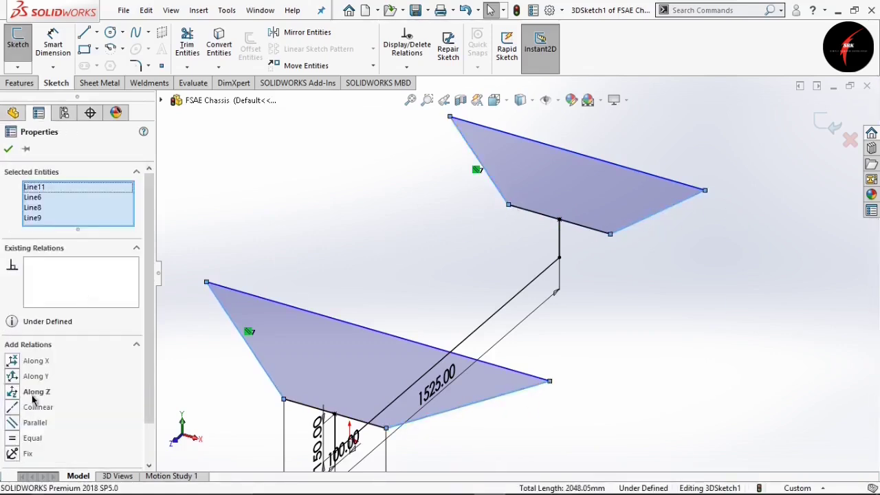
click(20, 438)
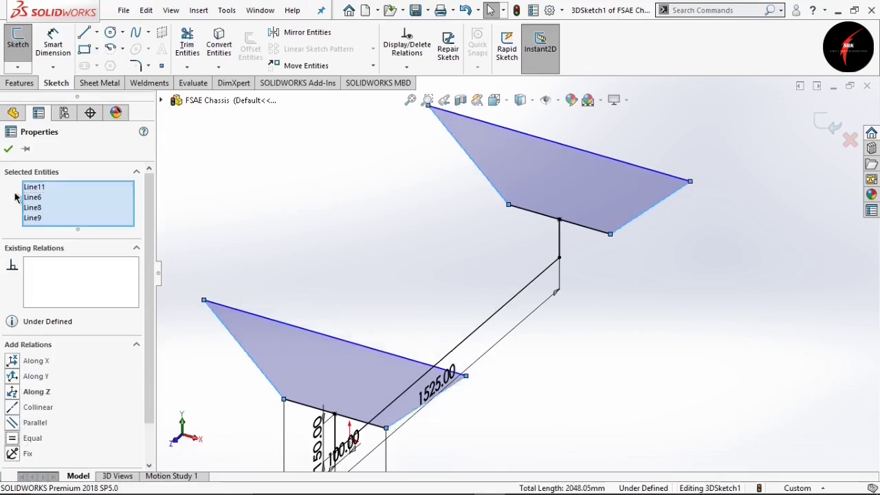
click(9, 150)
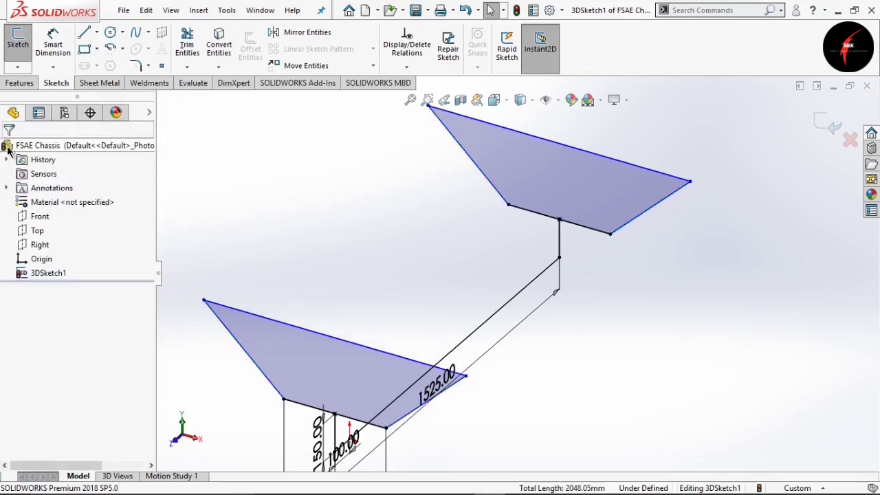
Apply an Along Y relation between the midpoints of the +Z trapezoid's upper and lower lines.
click(335, 341)
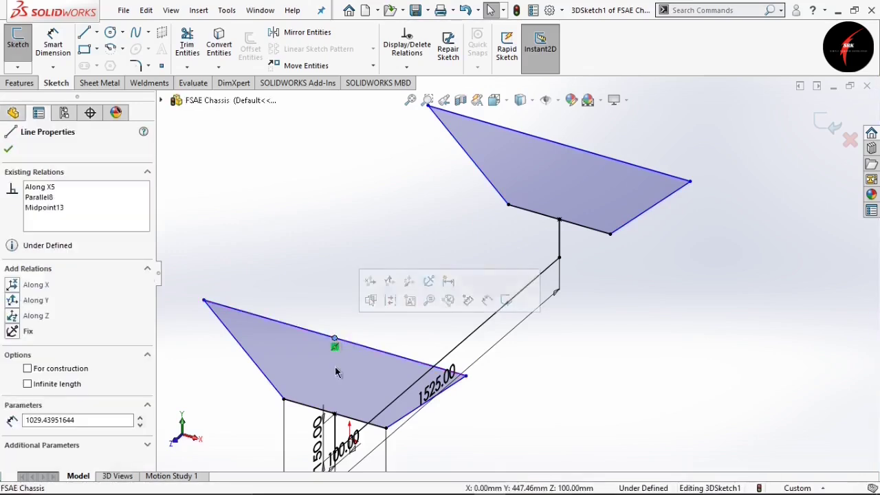
ctrl+click(334, 417)
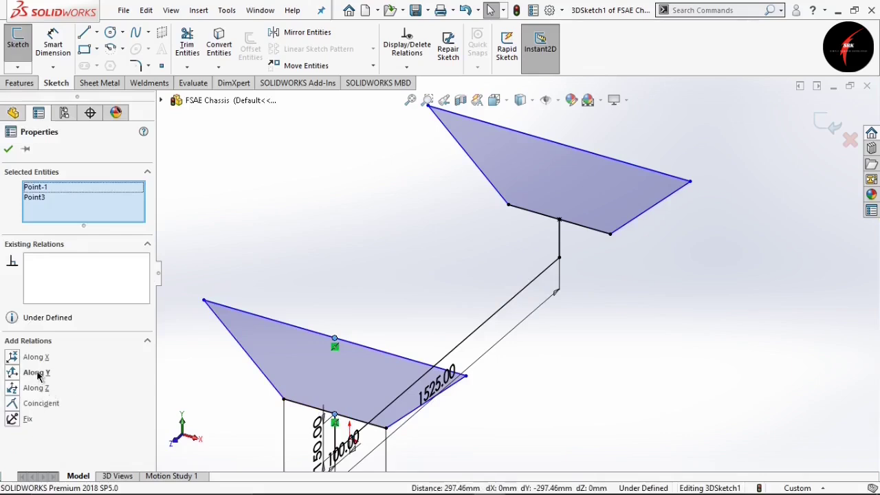
click(8, 150)
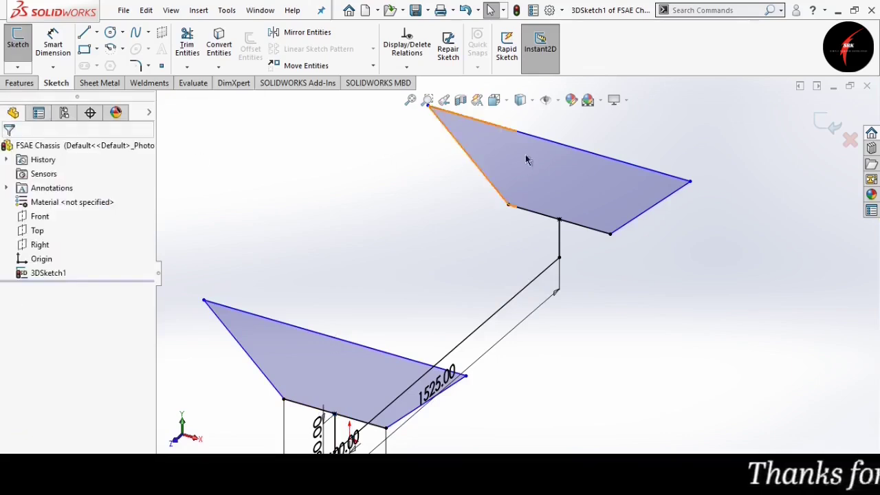
Apply an Along Y relation between the midpoints of the -Z trapezoid's upper and lower lines.
click(559, 144)
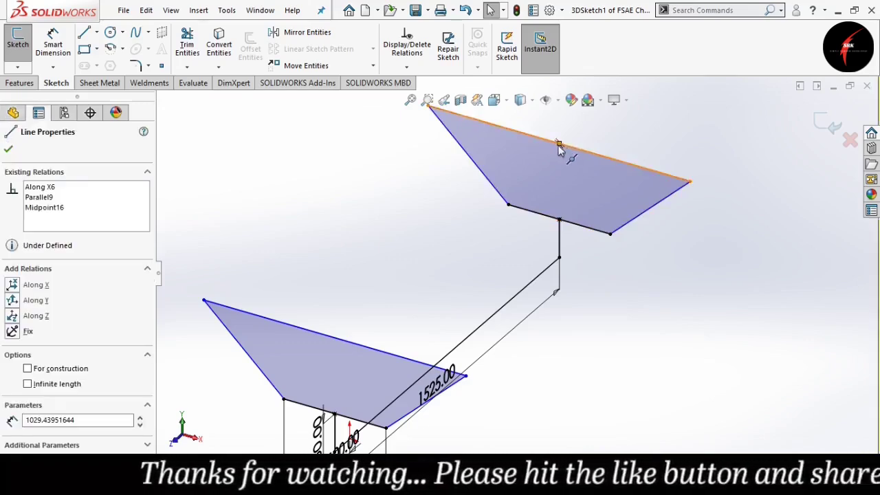
click(560, 221)
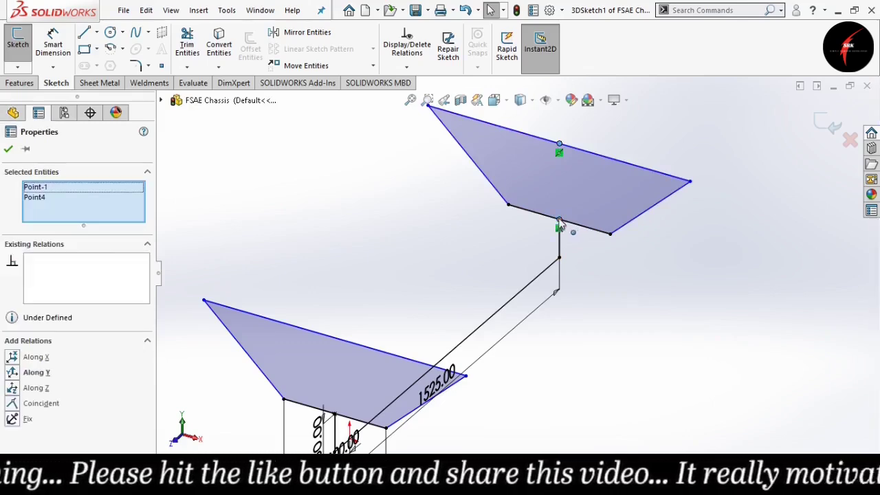
click(35, 372)
click(7, 149)
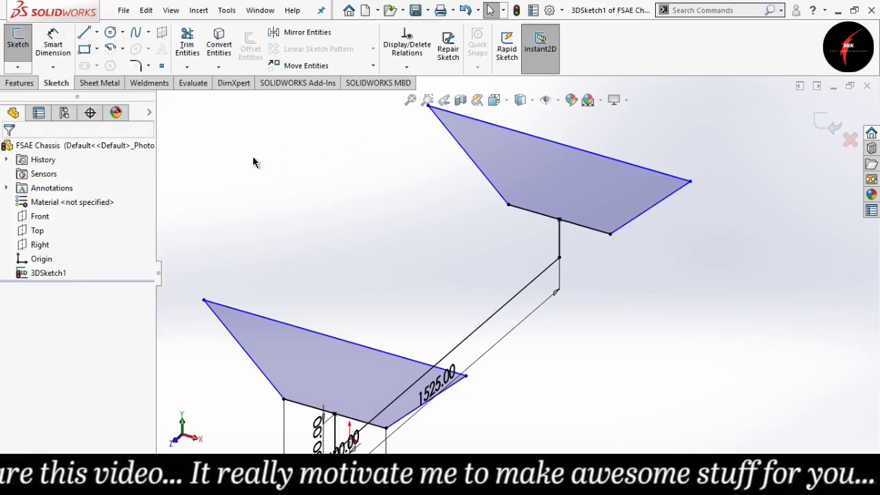
Dimension the upper line of the +Z trapezoid to 500 mm.
click(55, 44)
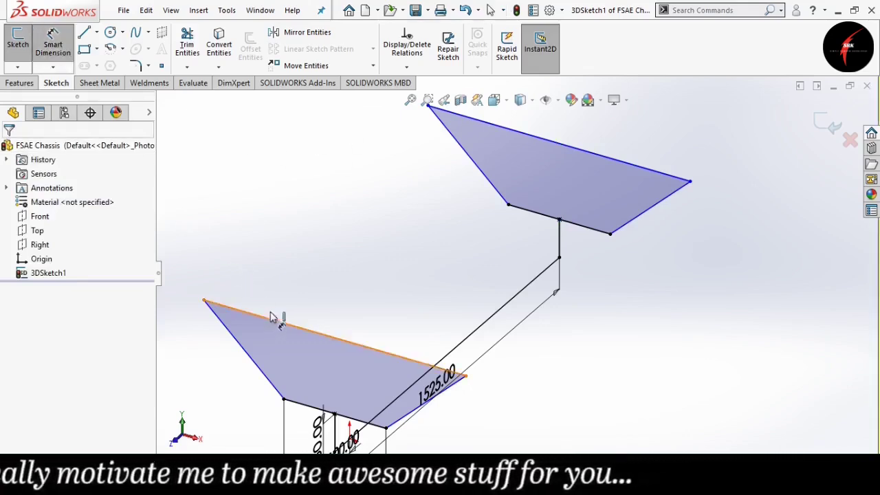
click(275, 318)
click(286, 305)
text(500)
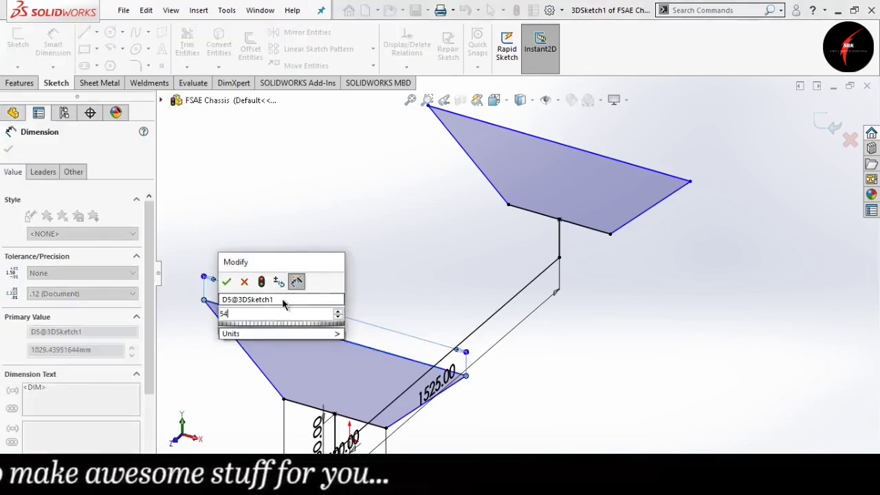
key(Return)
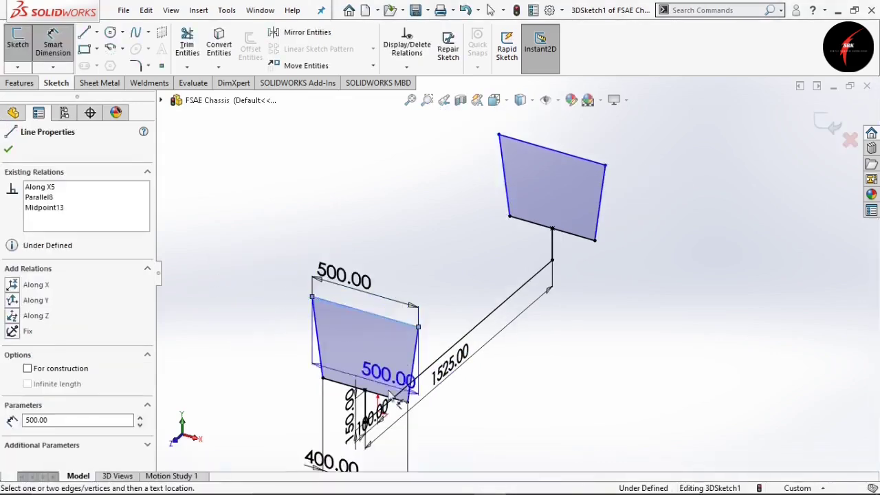
Dimension the distance between the +Z trapezoid's upper and lower lines to 150 mm.
click(389, 395)
click(400, 400)
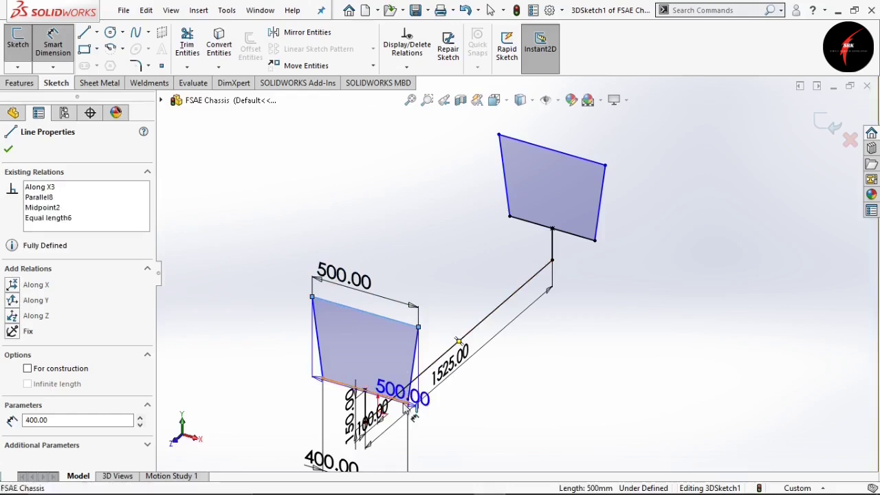
click(477, 396)
click(483, 404)
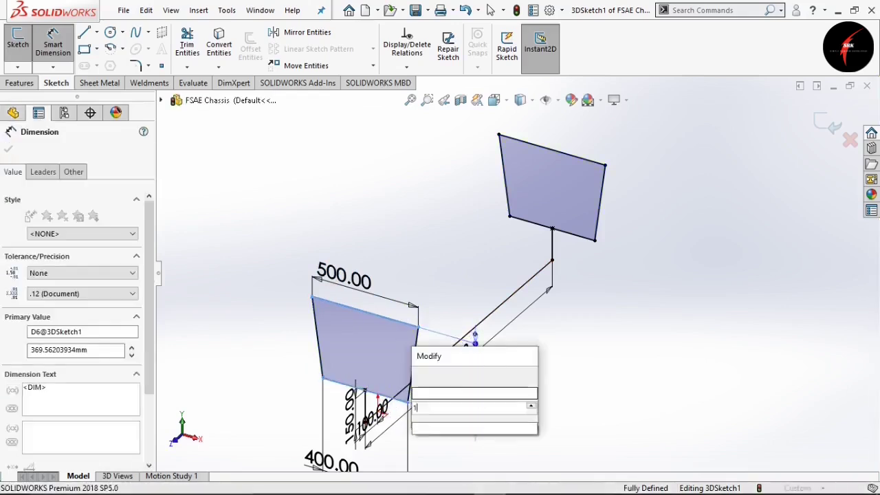
key(Return)
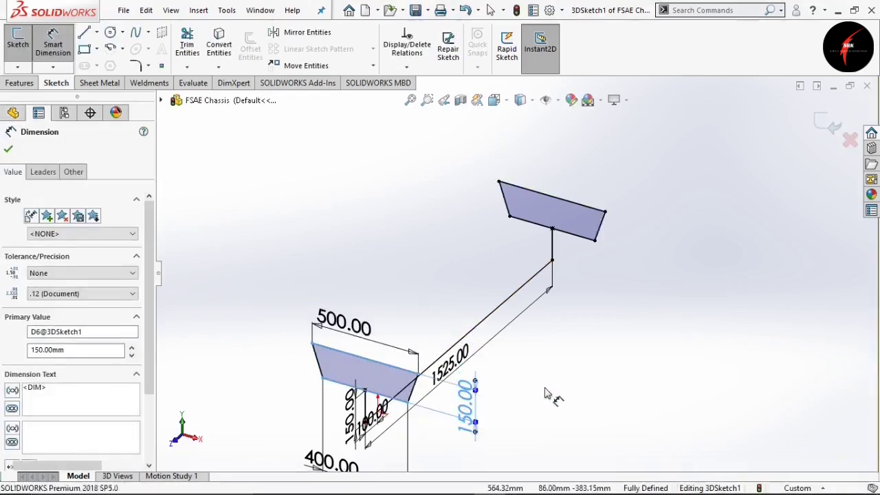
click(554, 397)
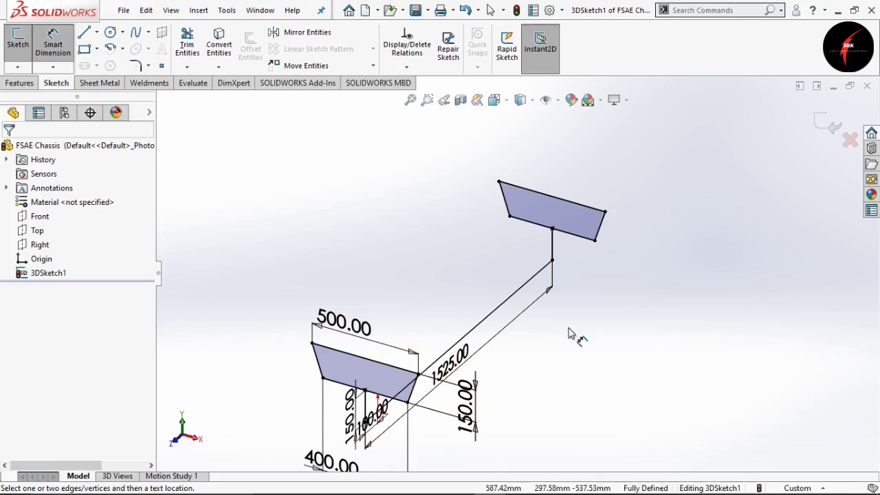
Close the finished trapezoid sketch and start a new 3D sketch.
click(827, 121)
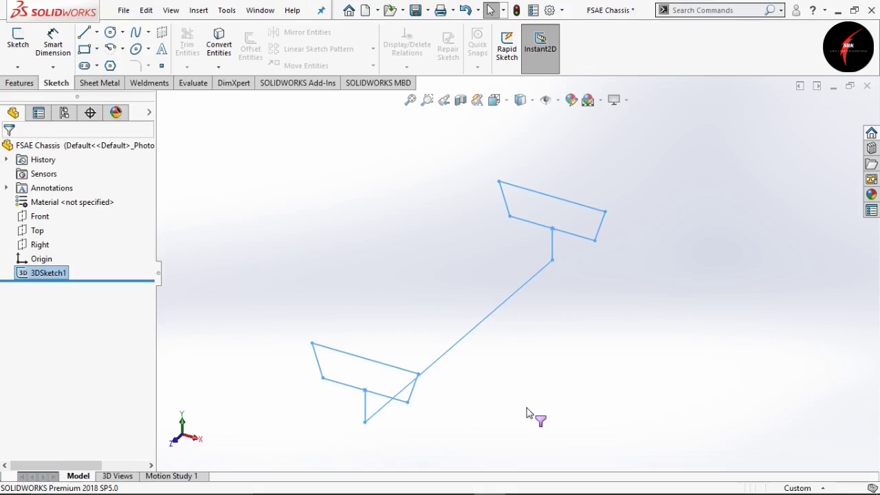
click(486, 387)
scroll(716, 357, up, 1)
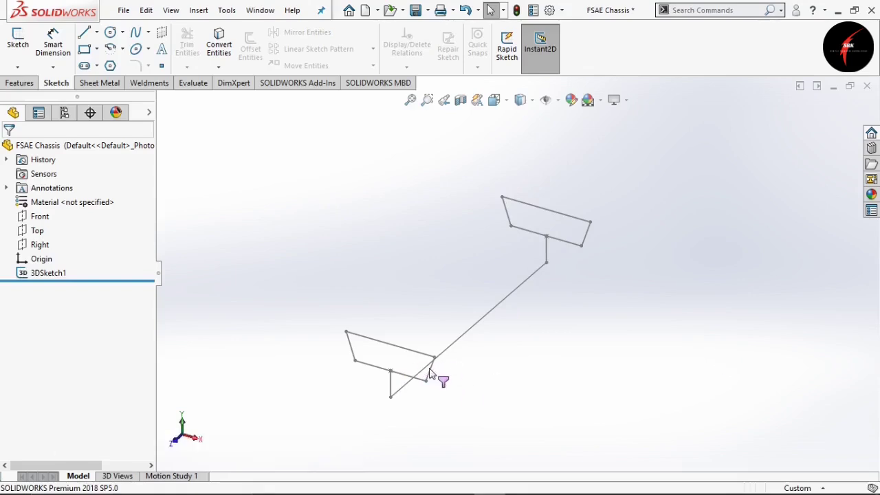
click(17, 67)
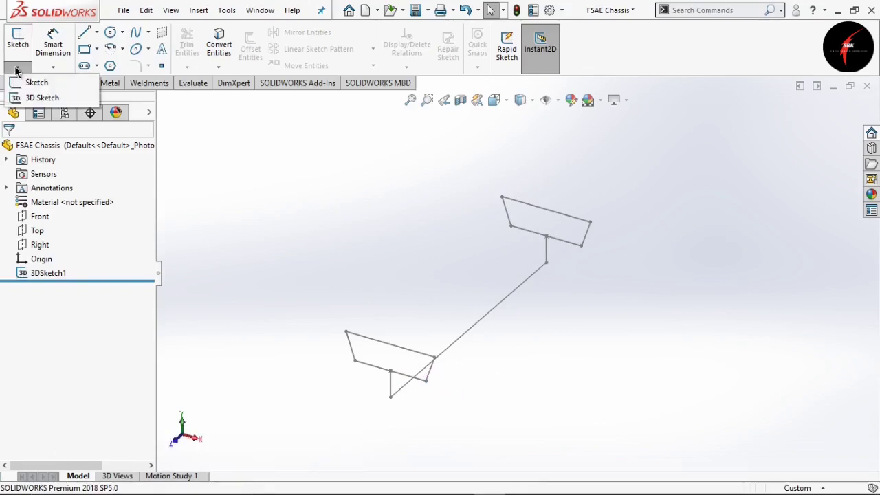
click(24, 95)
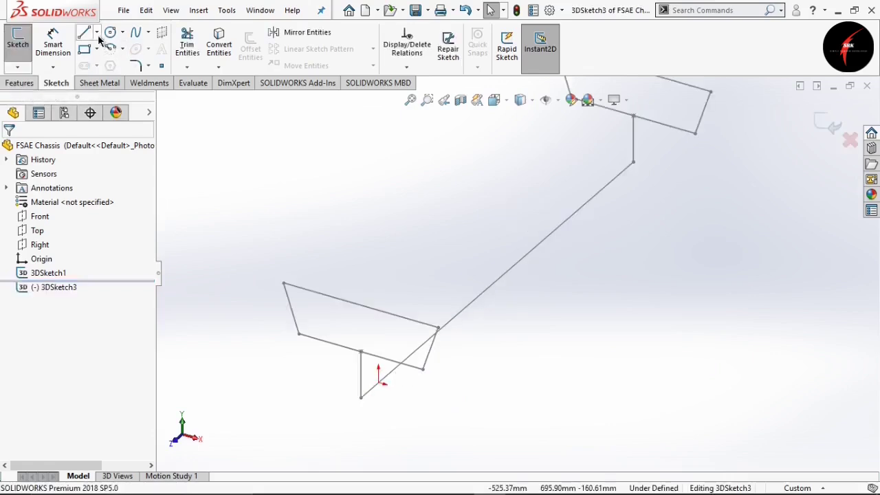
Draw a midpoint line along Z in the YZ plane, centred on the +Z trapezoid's upper +X corner.
click(97, 33)
click(113, 79)
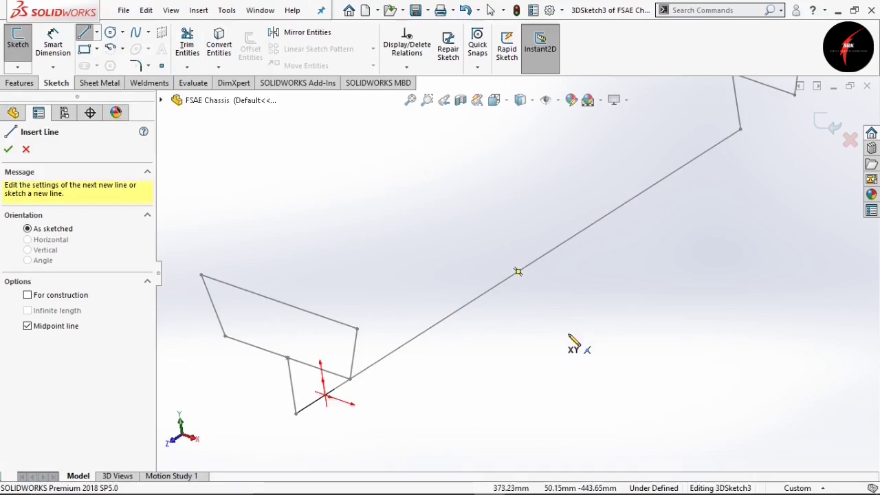
click(357, 330)
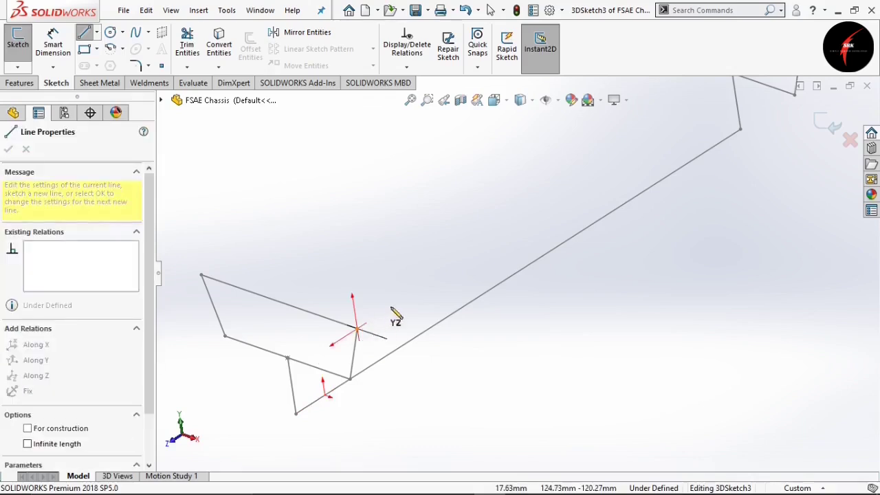
click(456, 266)
Draw a midpoint line along Z centred on the +Z trapezoid's lower +X corner.
click(97, 34)
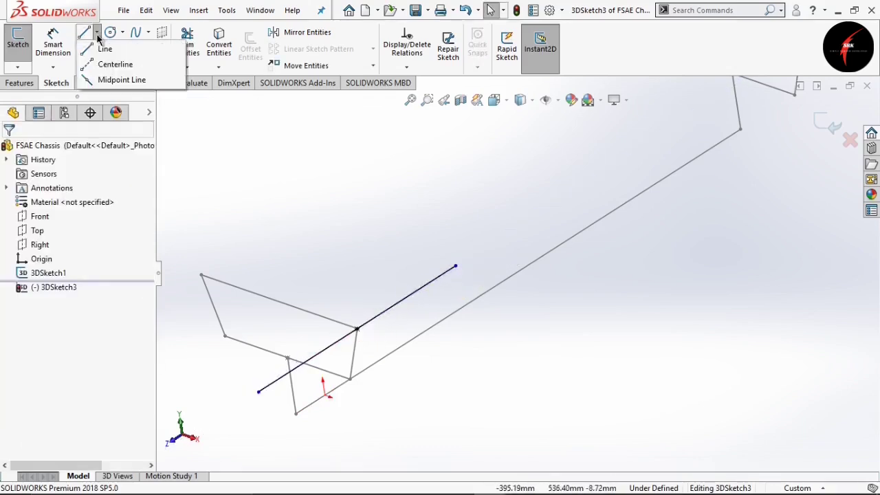
click(122, 79)
middle_drag(308, 359, 409, 296)
click(406, 296)
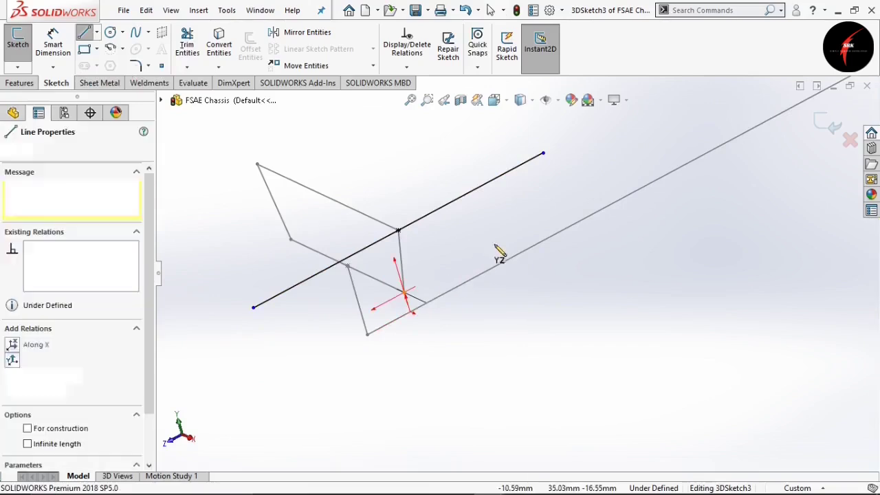
click(546, 218)
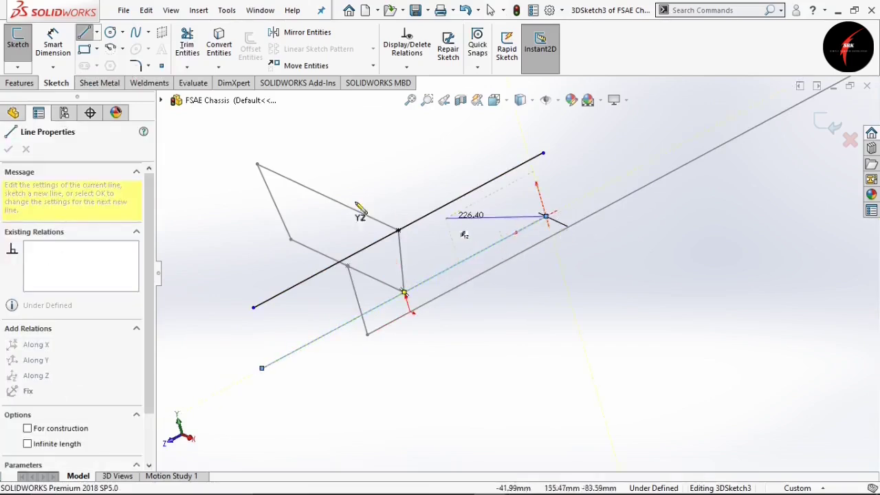
key(Escape)
Draw a midpoint line along Z centred on the +Z trapezoid's upper -X corner, extending about 215 mm to each side.
click(97, 32)
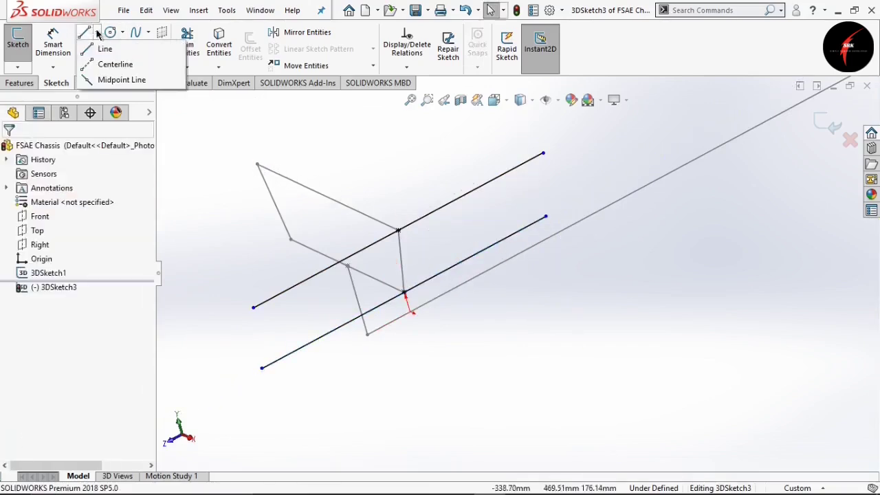
click(100, 80)
click(257, 164)
scroll(257, 164, up, 2)
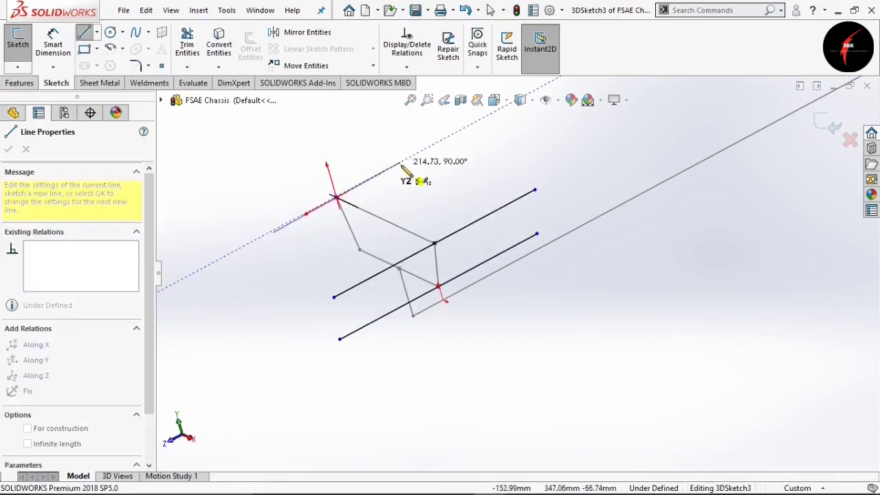
click(409, 177)
key(Escape)
key(Escape)
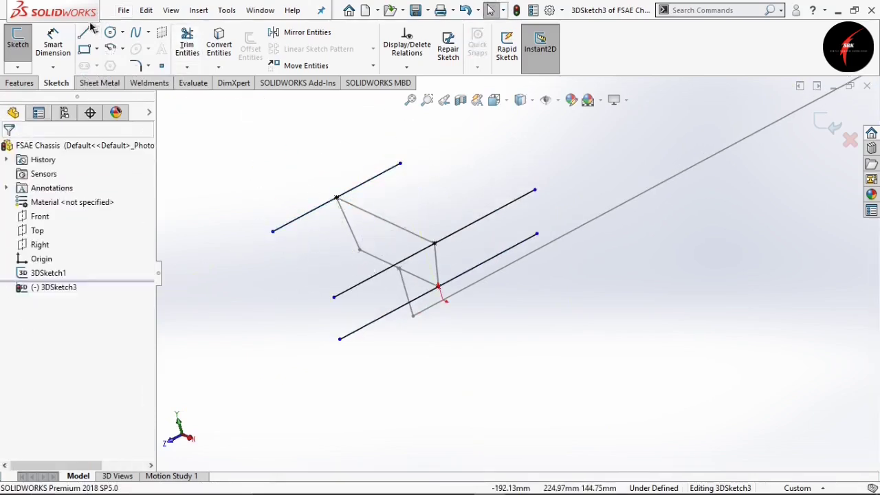
Draw a midpoint line along Z centred on the +Z trapezoid's lower -X corner.
click(98, 33)
click(113, 79)
click(359, 250)
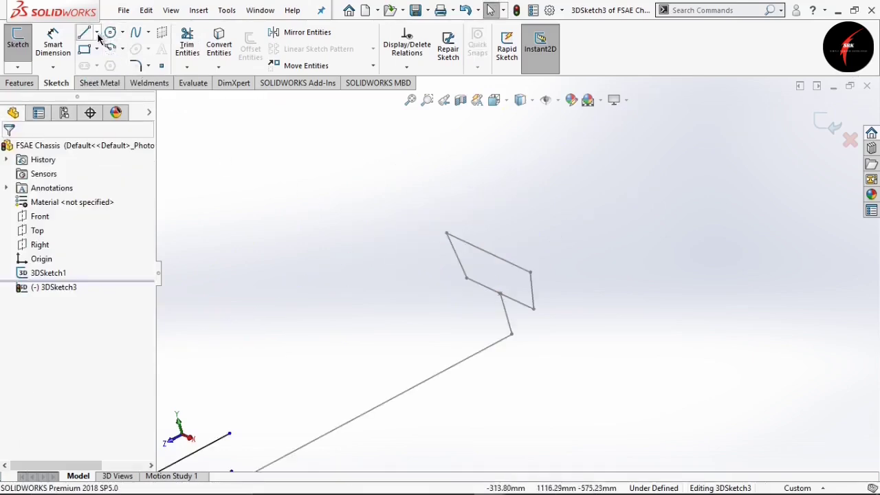
Draw a midpoint line along Z centred on the -Z trapezoid's upper -X corner, extending about 335 mm to each side.
click(97, 33)
click(124, 79)
click(447, 234)
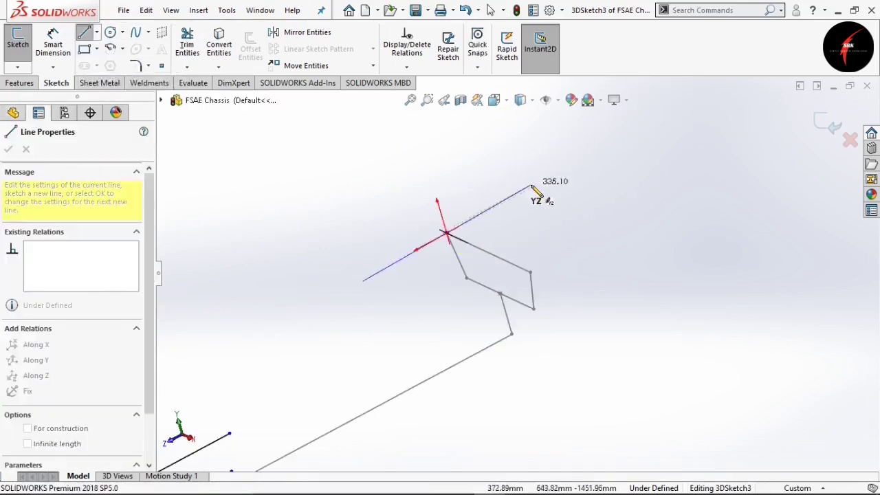
click(532, 187)
key(Escape)
Draw a midpoint line along Z centred on the -Z trapezoid's lower -X corner.
click(98, 32)
click(113, 80)
click(467, 278)
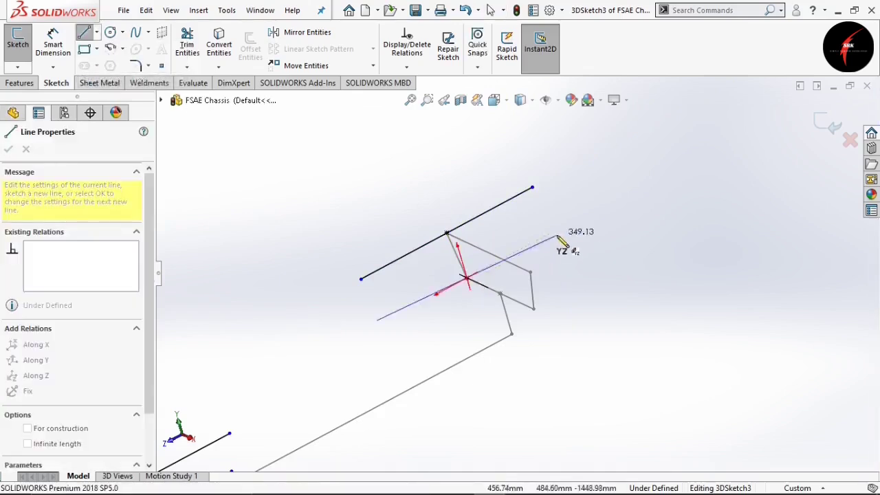
click(558, 229)
key(Escape)
Draw a midpoint line along Z centred on the -Z trapezoid's lower +X corner.
key(Return)
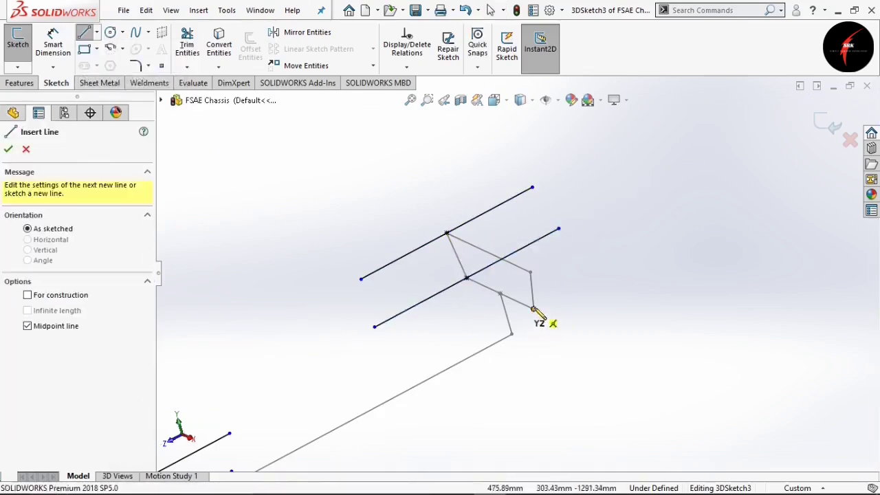
click(533, 308)
click(604, 271)
key(Escape)
Draw a midpoint line along Z centred on the -Z trapezoid's upper +X corner, and save the part.
click(98, 32)
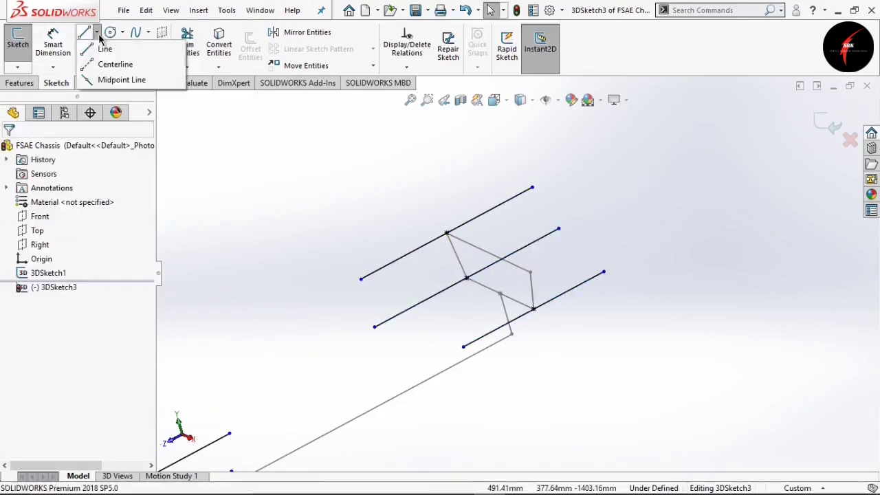
click(103, 81)
click(530, 273)
click(599, 238)
key(Escape)
scroll(517, 272, up, 4)
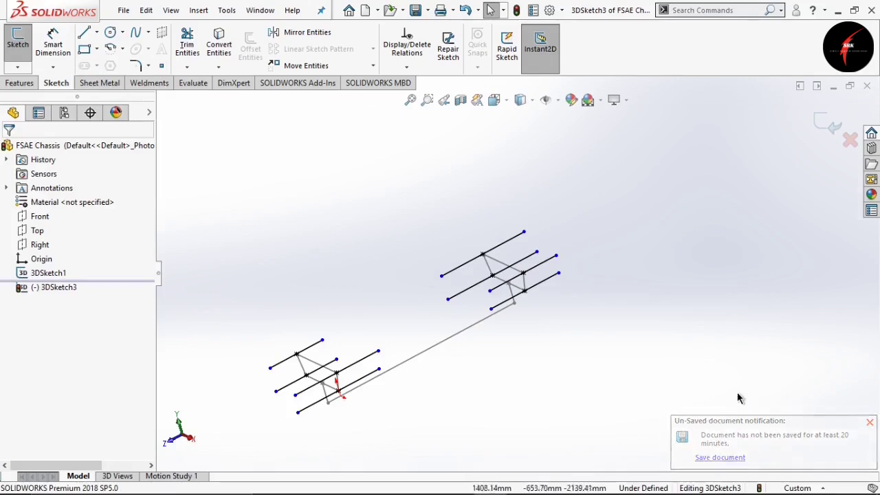
click(414, 13)
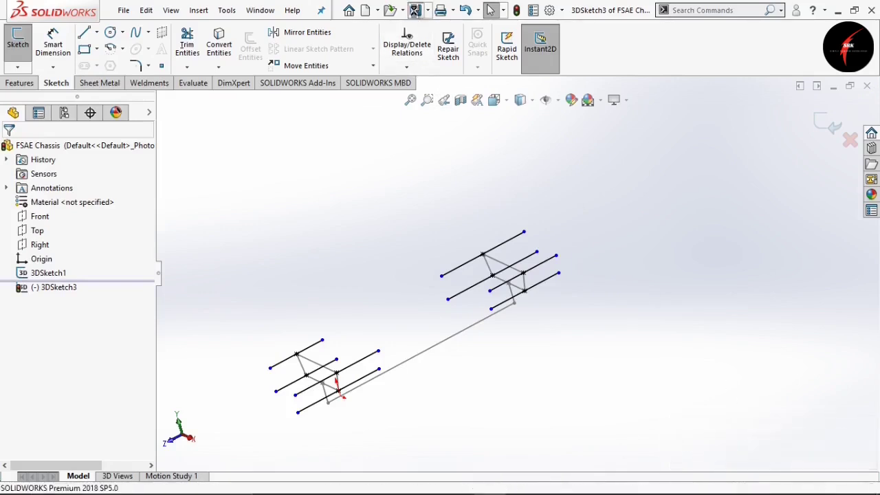
Apply an Equal relation to all eight midpoint lines running along Z through the corners of both trapezoids.
ctrl+middle_drag(339, 267, 425, 216)
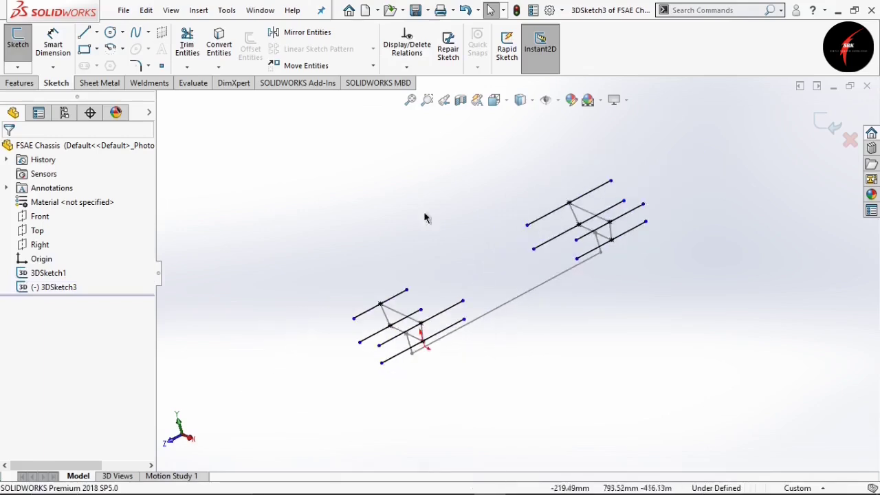
middle_drag(529, 199, 505, 271)
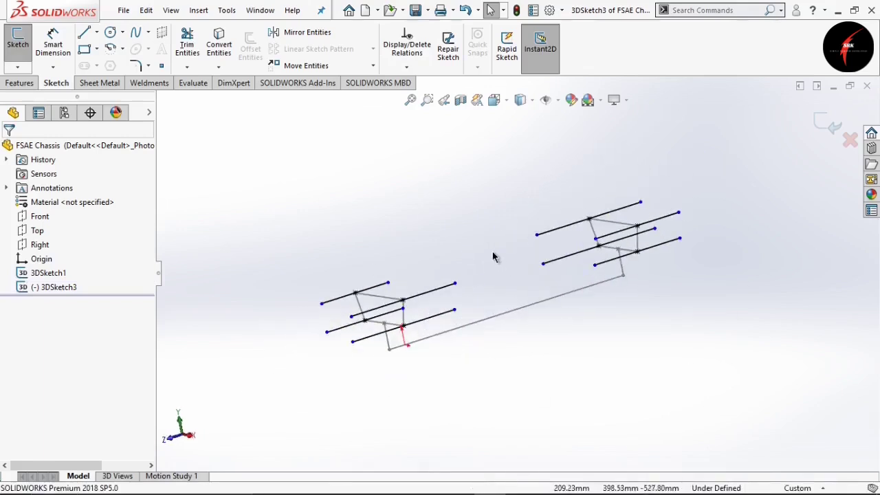
click(348, 313)
ctrl+click(343, 328)
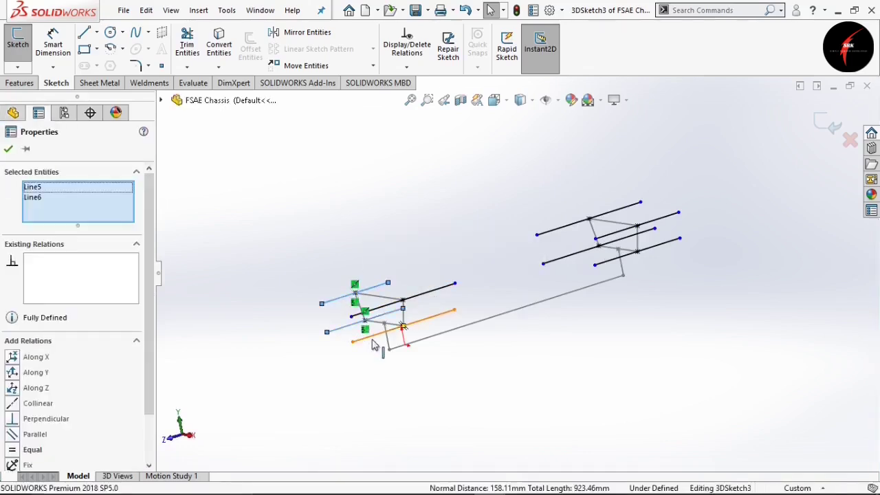
ctrl+click(376, 334)
ctrl+click(393, 303)
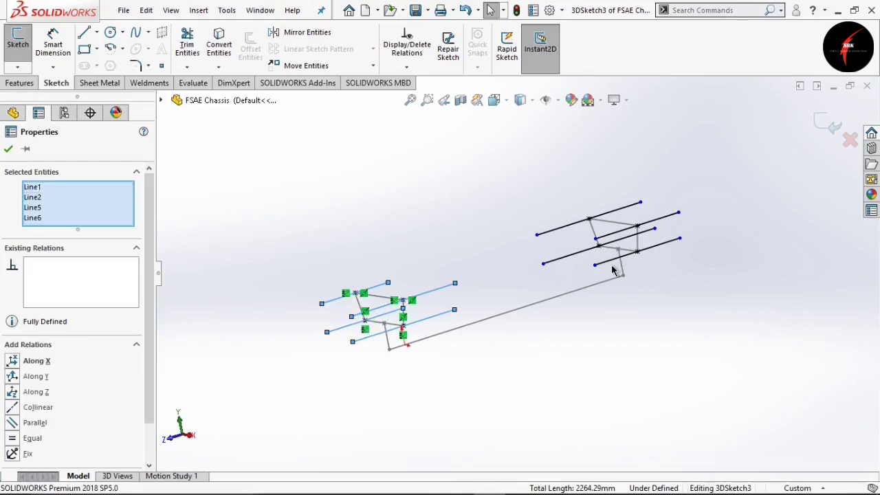
ctrl+click(610, 260)
ctrl+click(608, 235)
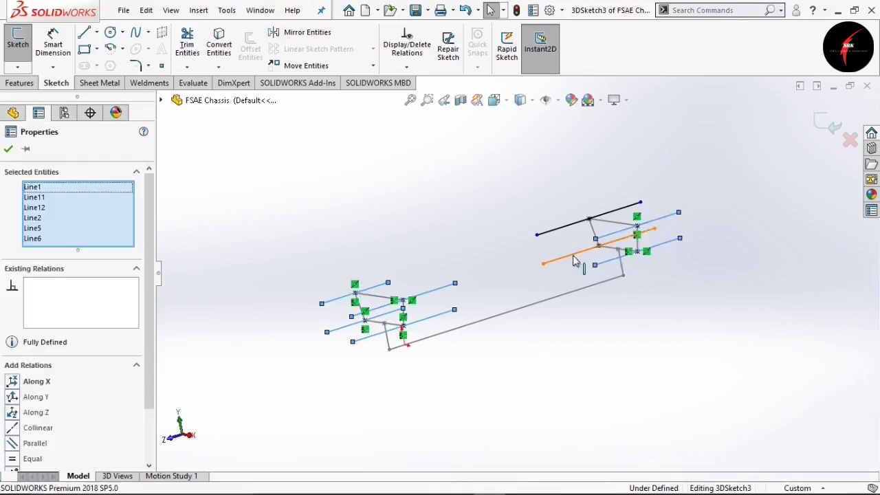
ctrl+click(573, 254)
ctrl+click(561, 231)
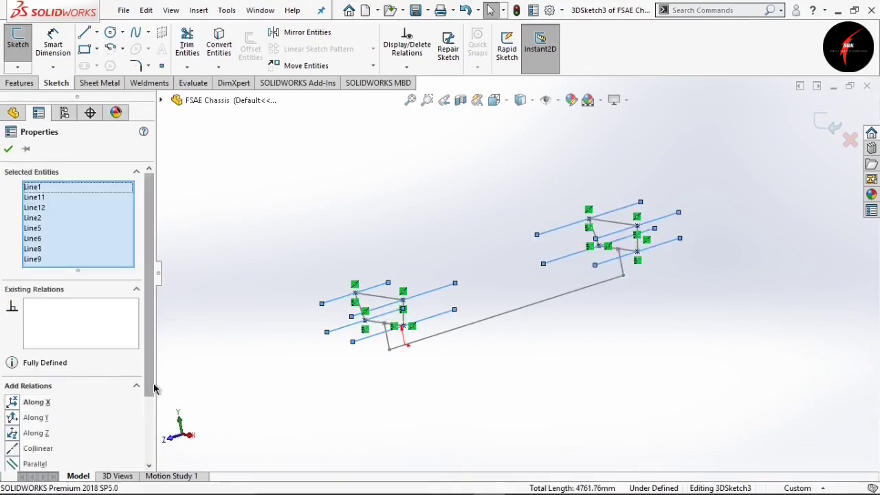
scroll(94, 418, down, 2)
click(29, 397)
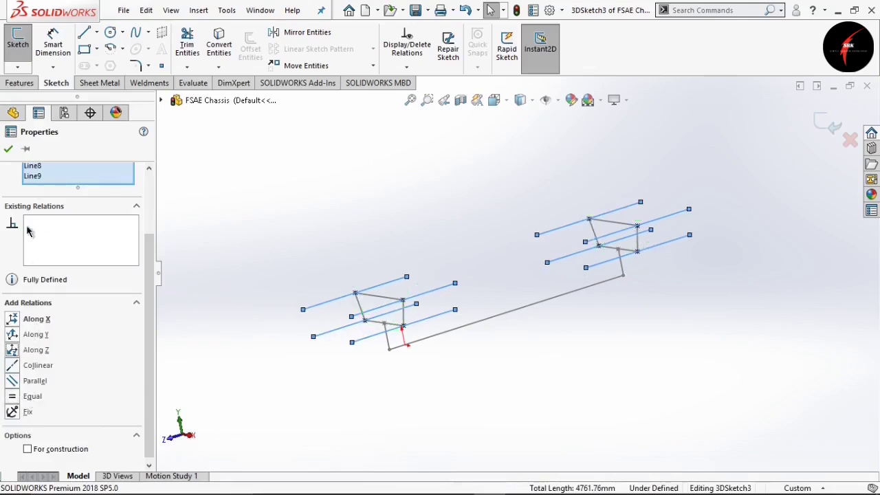
click(8, 149)
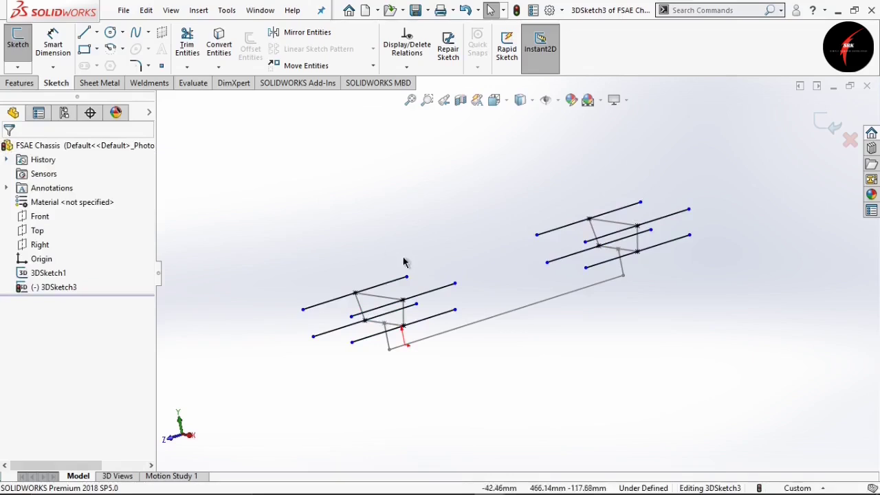
Dimension the midpoint line through the +Z trapezoid's upper -X corner to 200 mm.
scroll(396, 258, down, 2)
click(64, 46)
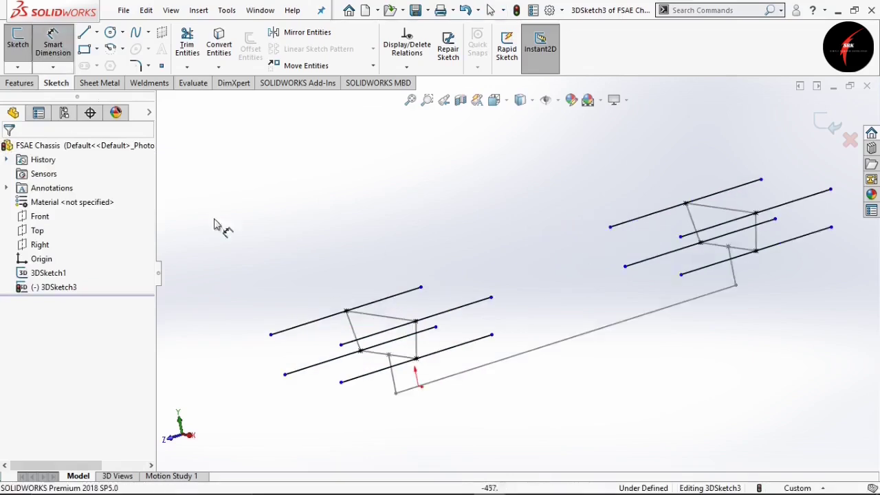
click(307, 329)
click(311, 292)
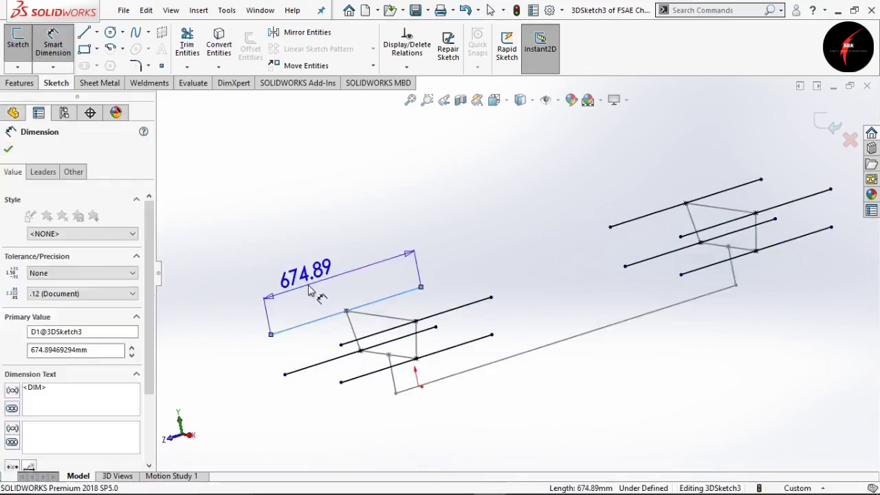
text(650)
key(Return)
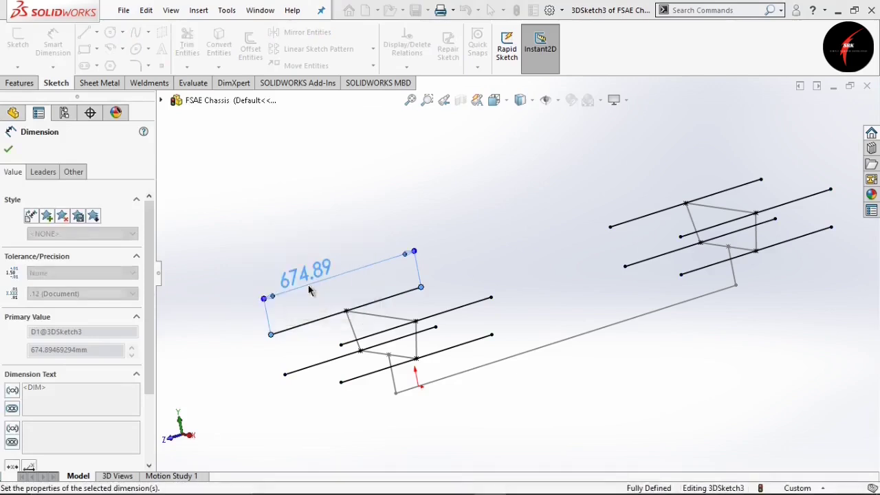
click(8, 150)
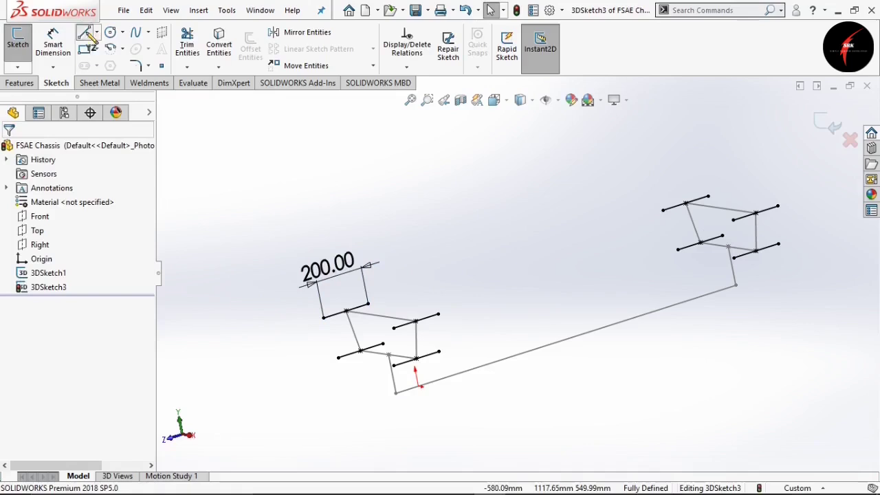
Join the matching ends of the upper and lower midpoint lines with four lines, closing a quadrilateral on each side of the +Z trapezoid.
click(85, 33)
click(323, 318)
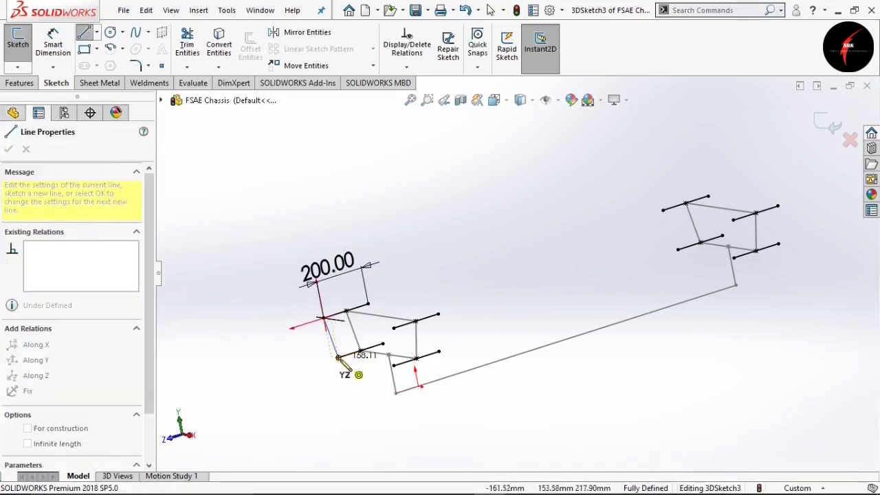
click(338, 357)
scroll(338, 358, down, 2)
click(387, 270)
click(387, 270)
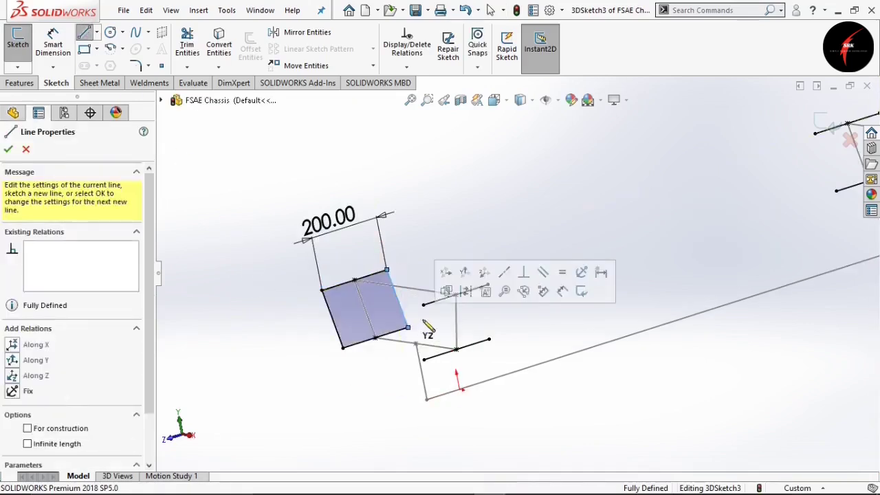
drag(423, 305, 424, 359)
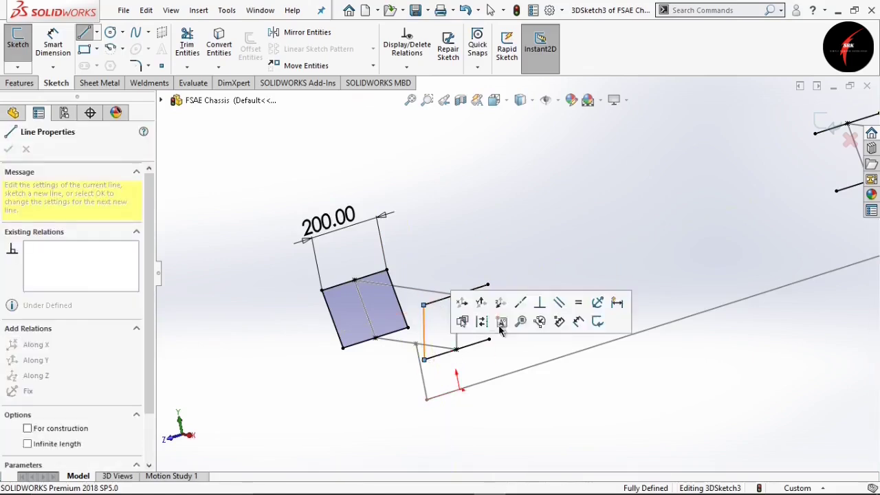
drag(488, 284, 489, 339)
Join the ends of the upper and lower midpoint lines on the -Z trapezoid's -X side with two lines.
scroll(710, 198, up, 3)
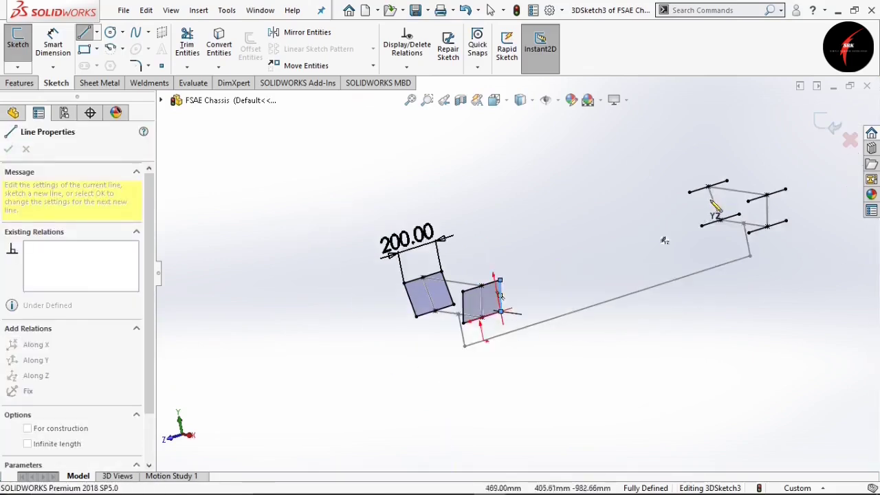
scroll(751, 182, down, 4)
click(563, 226)
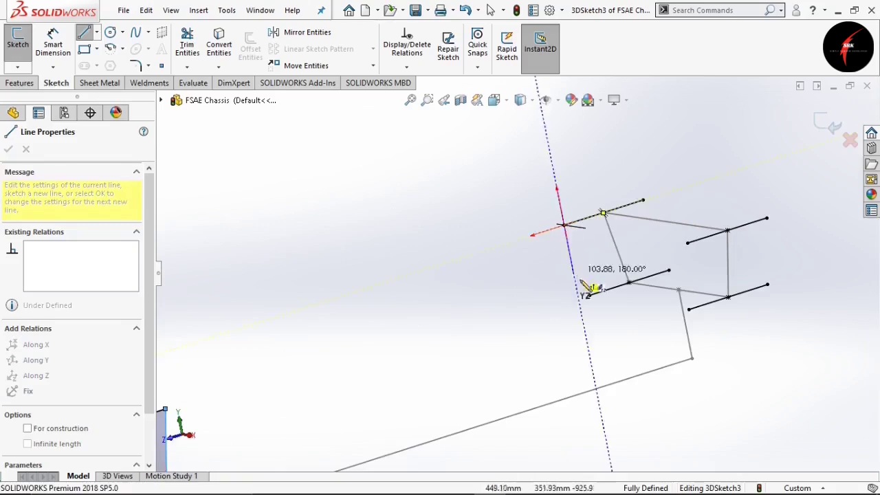
double_click(589, 296)
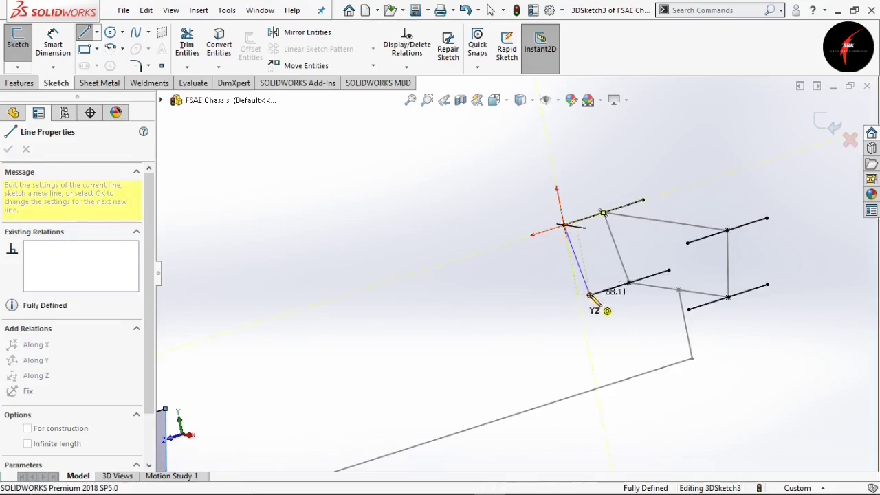
click(642, 201)
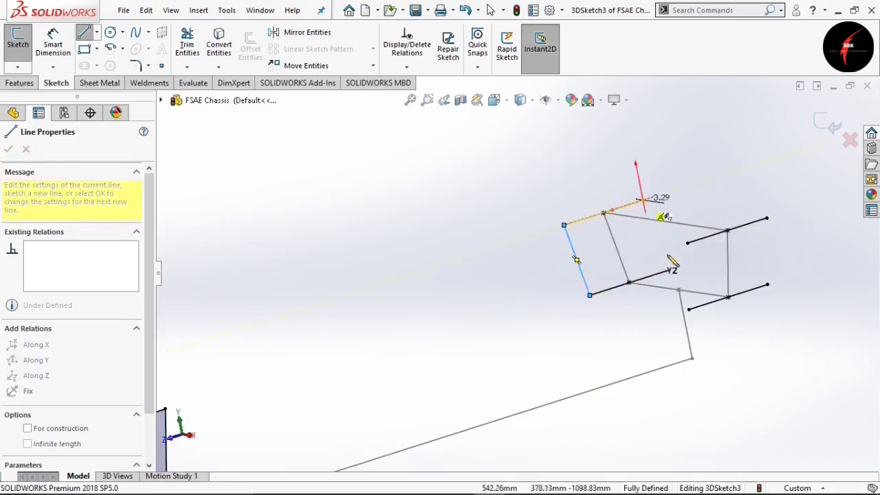
double_click(669, 271)
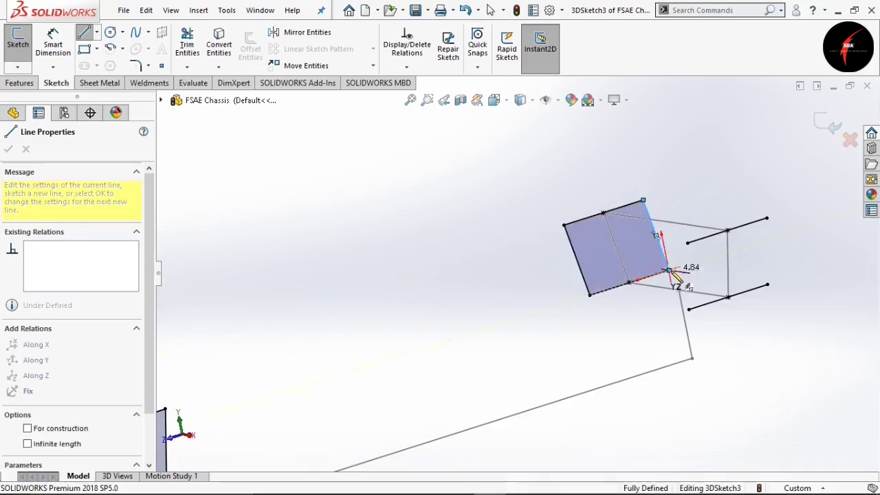
Join the ends of the midpoint lines on the -Z trapezoid's +X side with two lines and exit the 3D sketch.
click(687, 243)
double_click(688, 310)
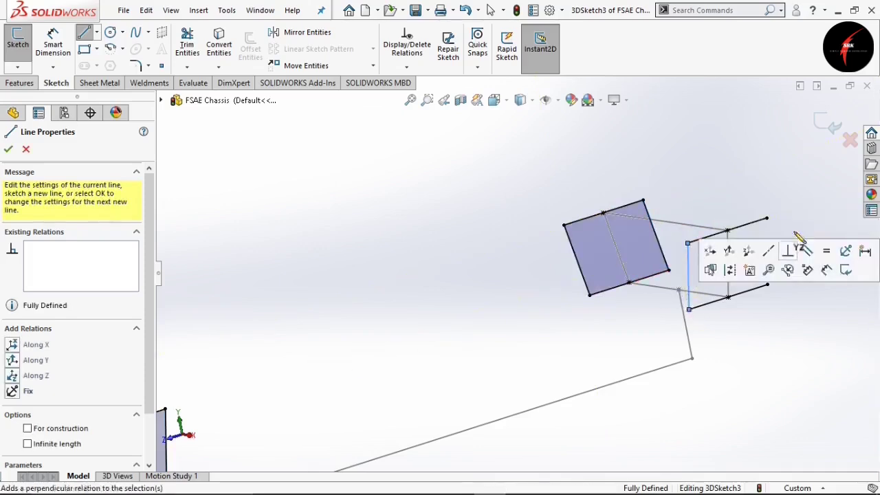
click(767, 218)
double_click(768, 286)
key(Escape)
key(f)
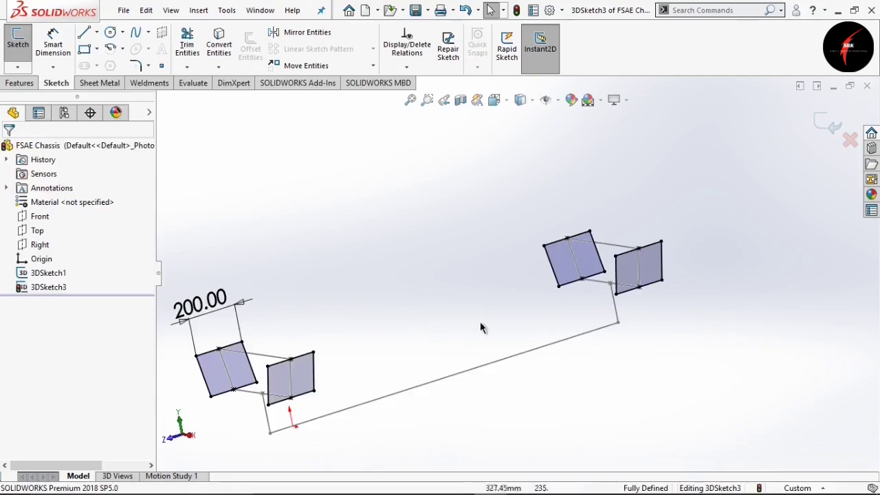
scroll(480, 322, up, 4)
scroll(484, 300, down, 3)
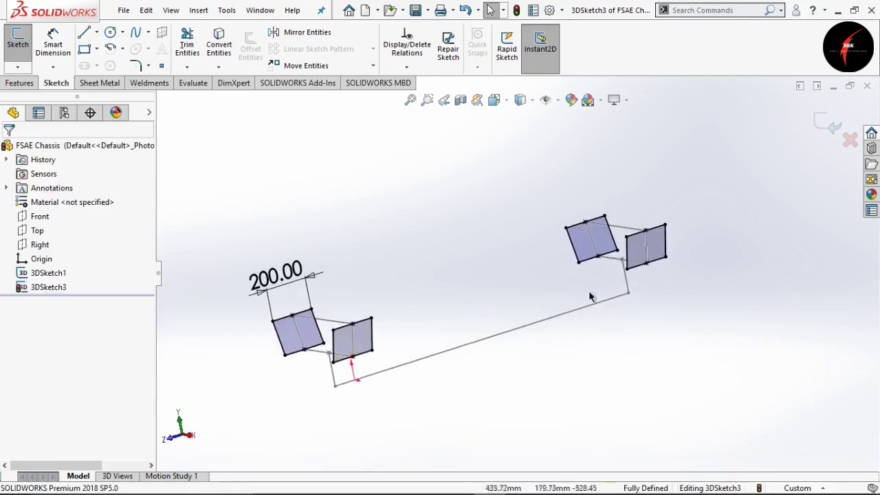
click(825, 127)
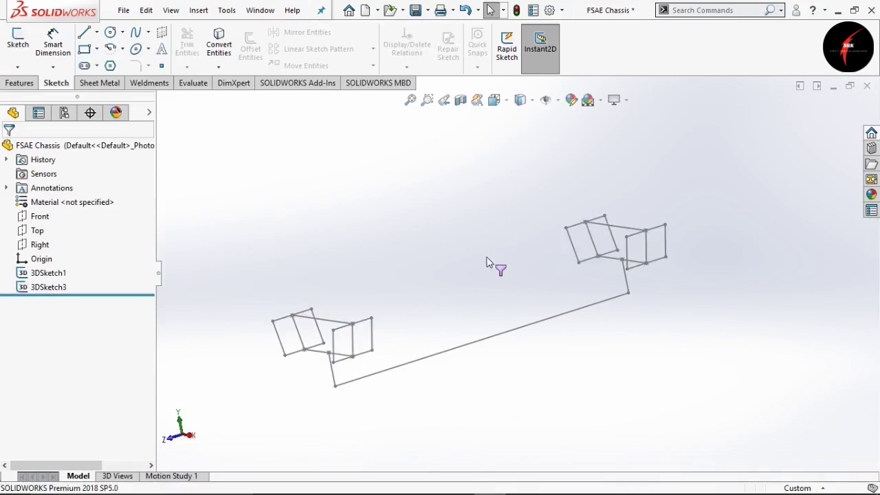
key(Right)
key(Right)
key(Left)
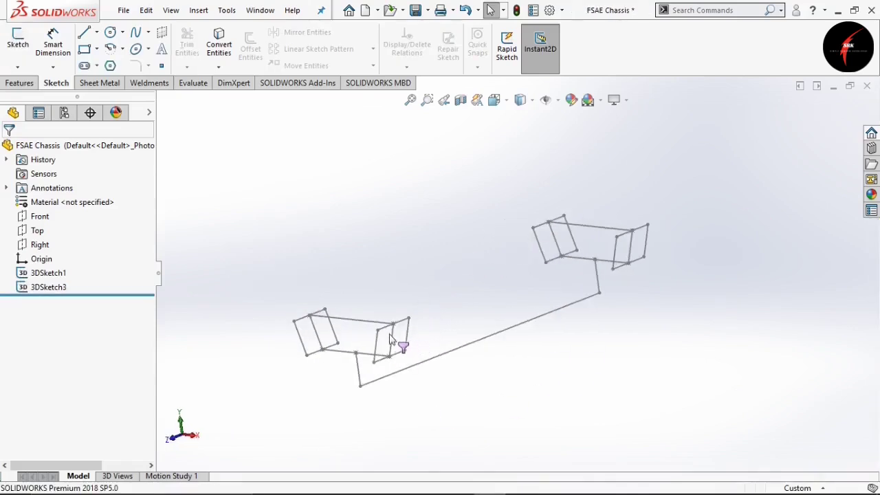
middle_drag(383, 333, 502, 266)
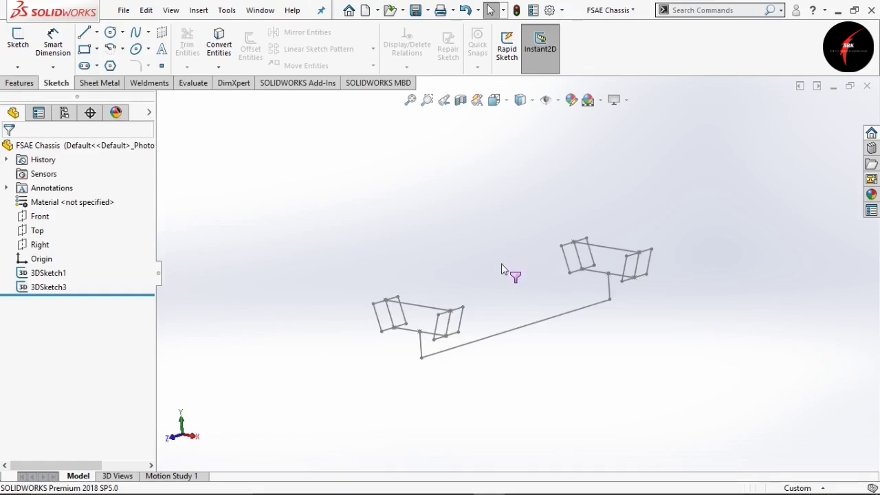
scroll(505, 269, up, 2)
scroll(512, 285, down, 3)
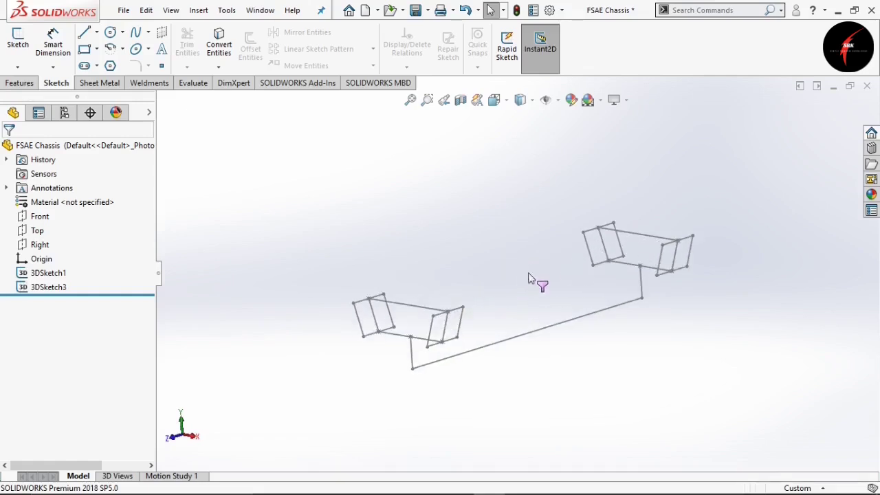
scroll(505, 282, down, 3)
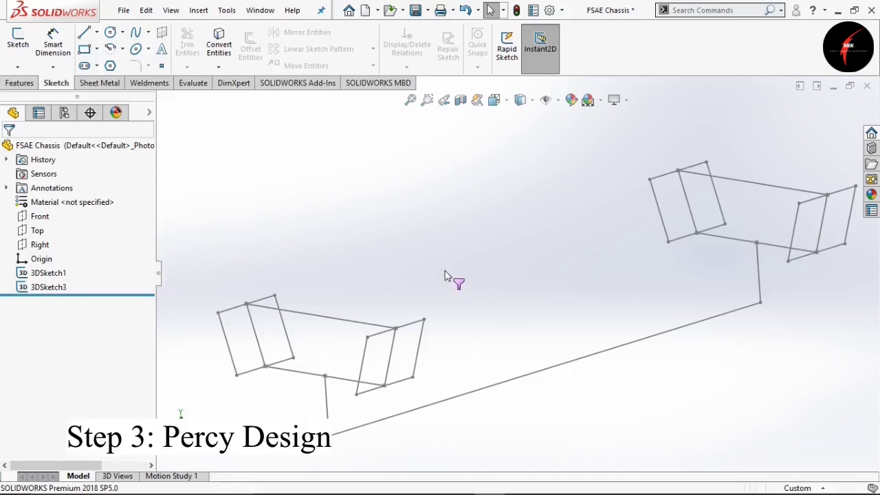
scroll(609, 250, up, 3)
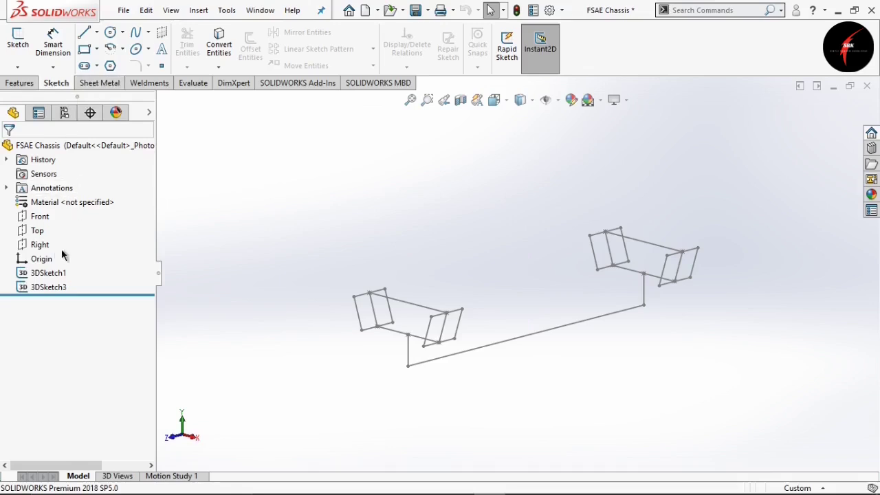
Start a 2D sketch on the Right plane and orient the view to the Right view.
click(40, 245)
click(18, 41)
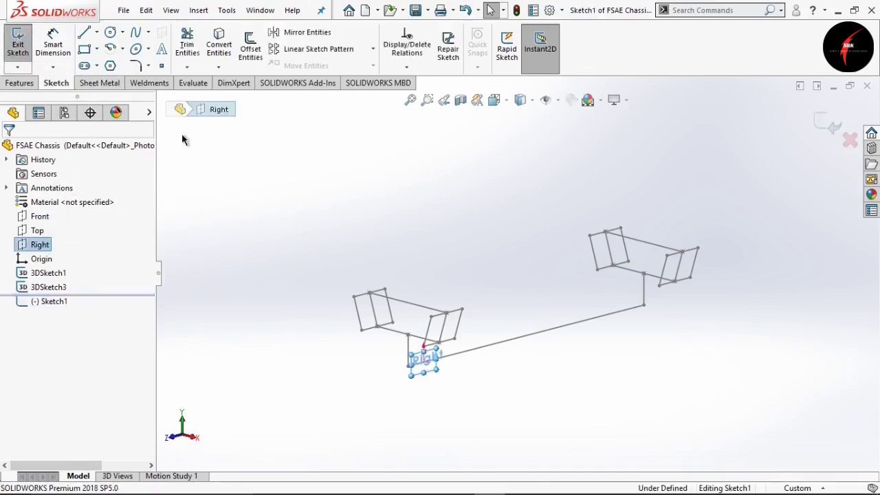
key(space)
click(462, 331)
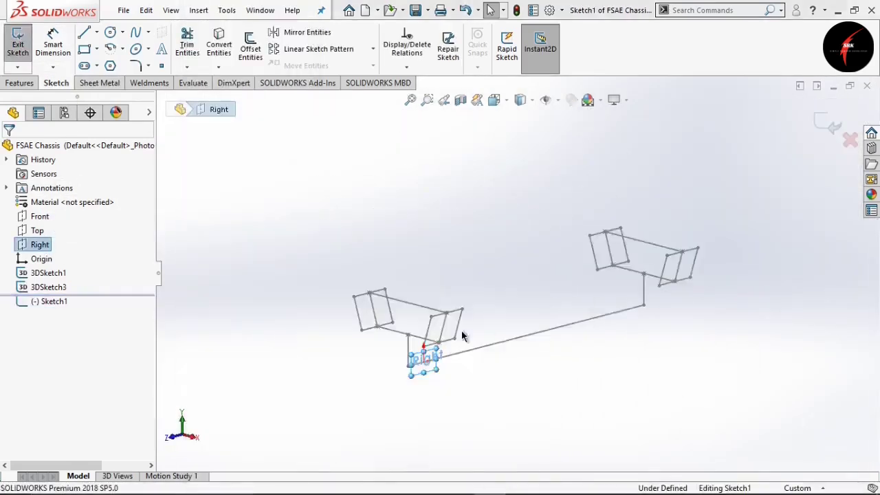
Sketch two stacked circles about 268 mm and 230 mm in diameter above the wheelbase line, plus a smaller circle lower towards the +Z profile.
click(110, 35)
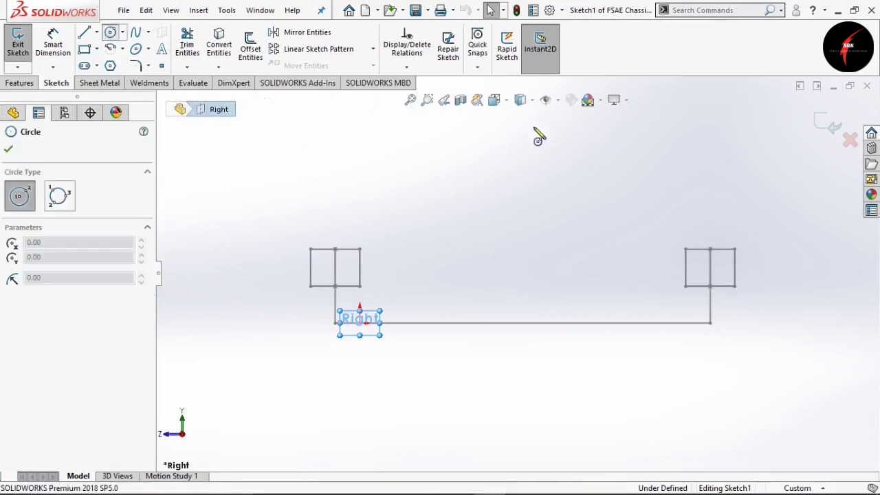
click(546, 154)
click(567, 180)
click(545, 218)
click(567, 240)
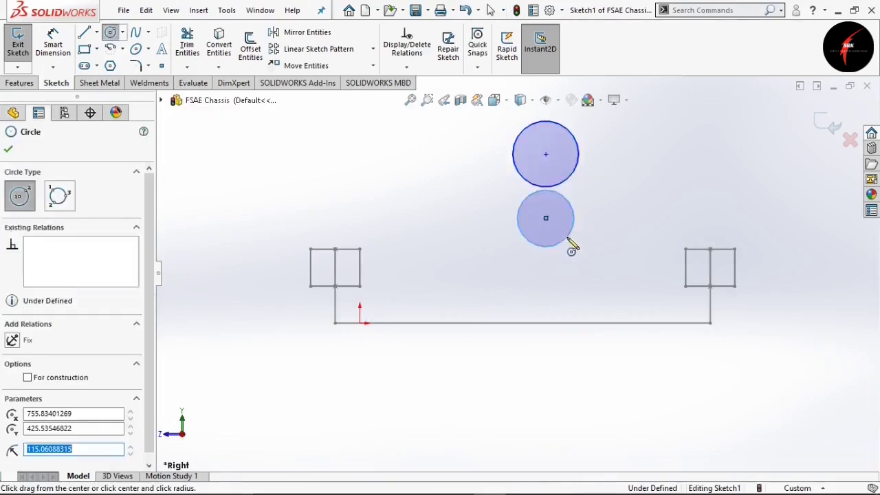
click(479, 299)
click(492, 309)
key(Escape)
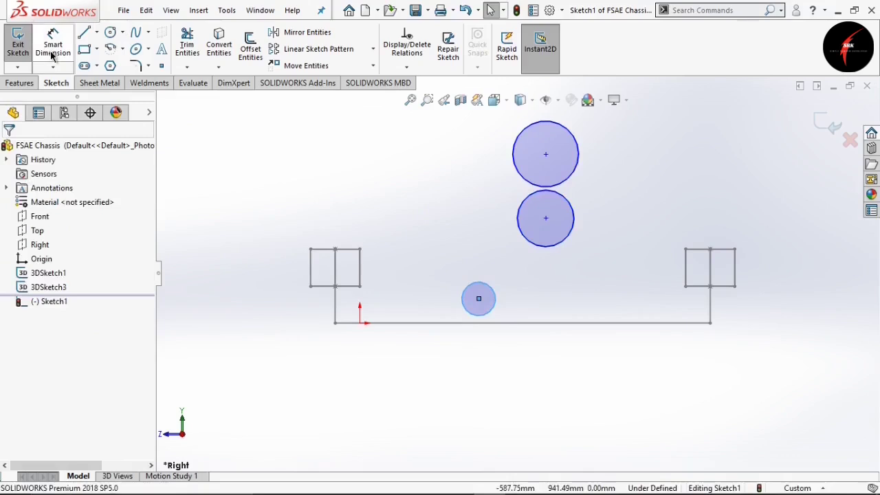
Dimension the uppermost circle to a 300 mm diameter and the circle beneath it to a 200 mm diameter.
click(516, 163)
click(478, 165)
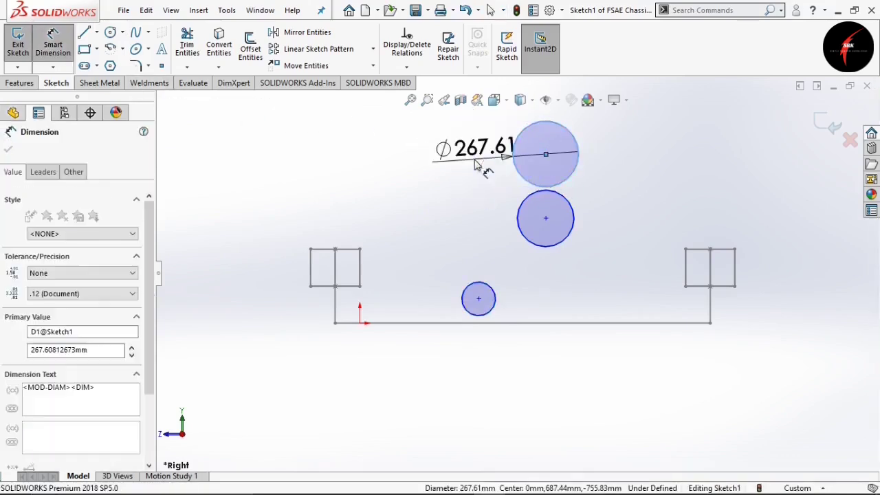
text(300)
key(Return)
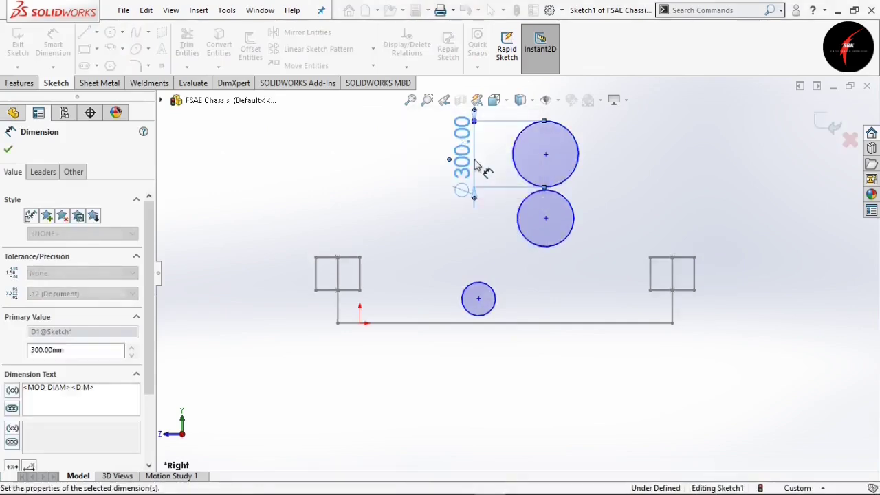
click(520, 229)
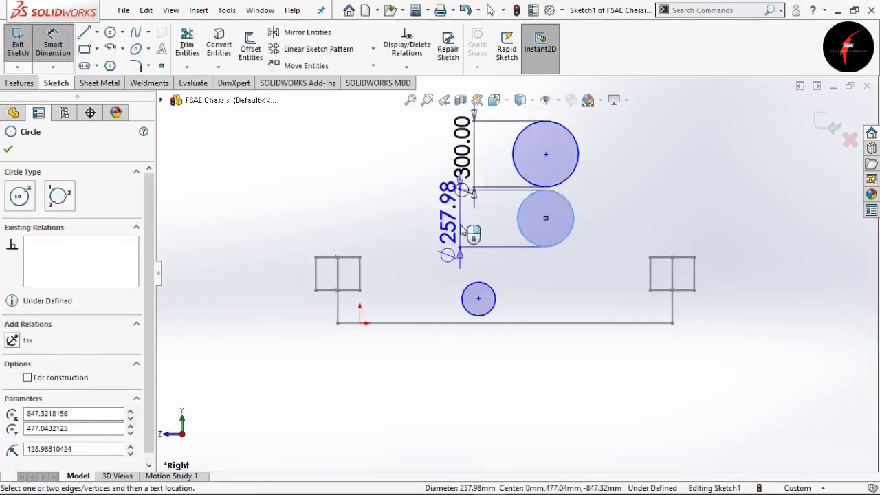
click(460, 225)
text(200)
key(Return)
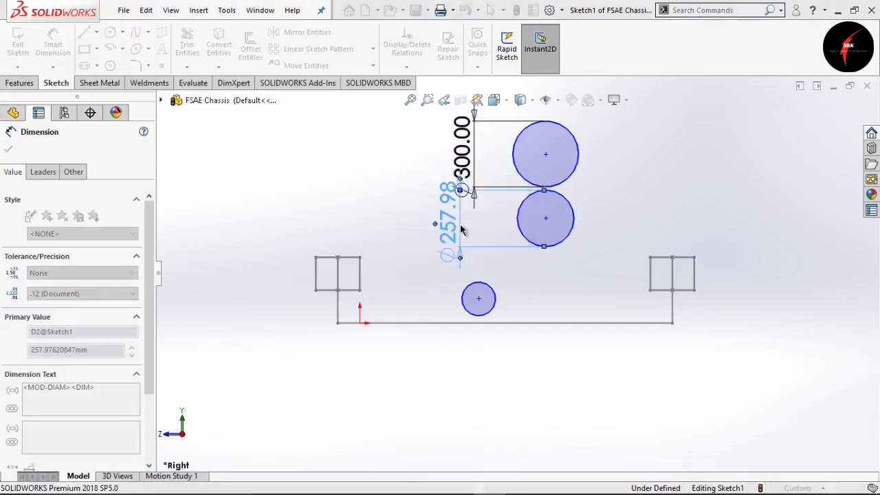
key(Escape)
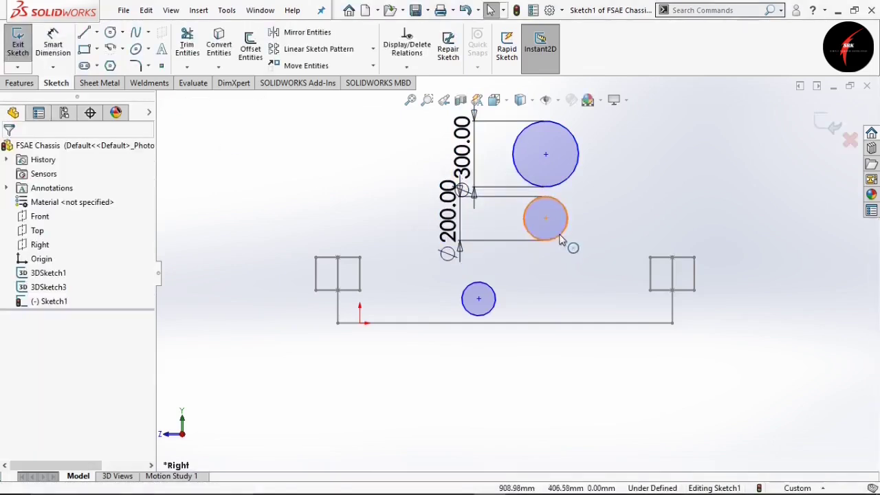
Add an Equal relation between the 200 mm circle and the lowest circle near the wheelbase line.
click(562, 240)
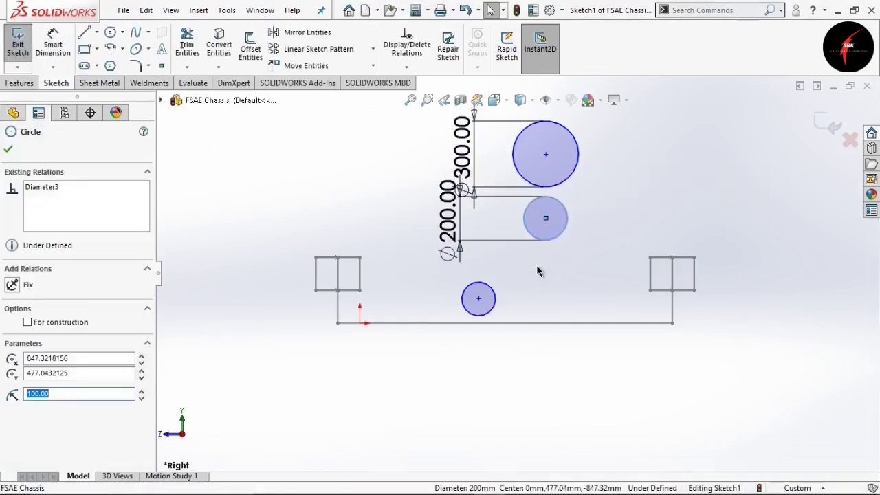
ctrl+click(498, 300)
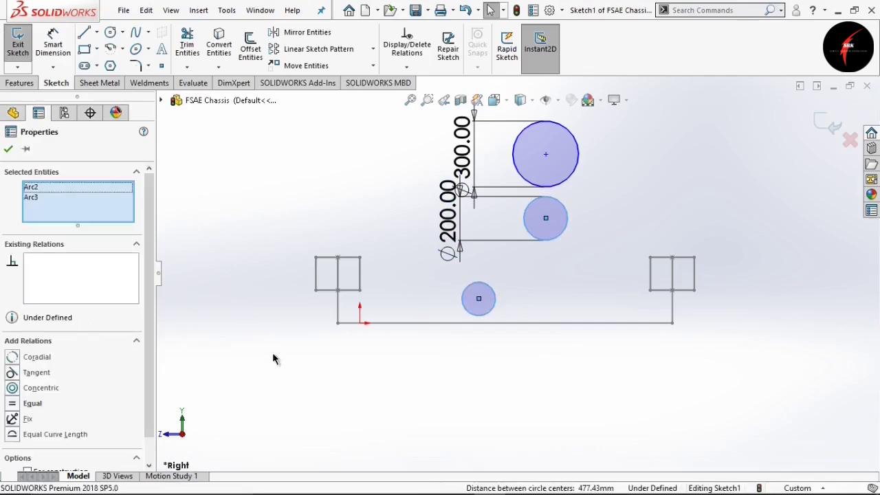
click(32, 403)
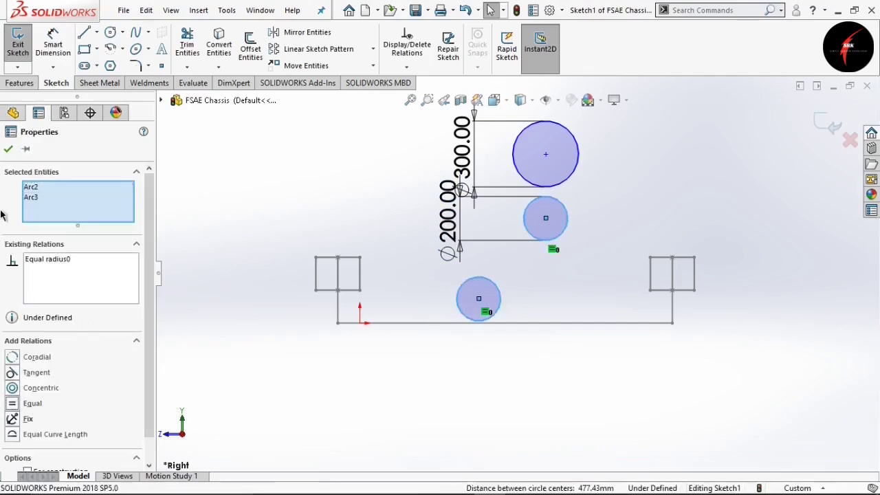
click(7, 150)
Sketch connected lines through the three circle centres, continuing past the +Z profile with a sloping line about 1463 mm long.
click(83, 32)
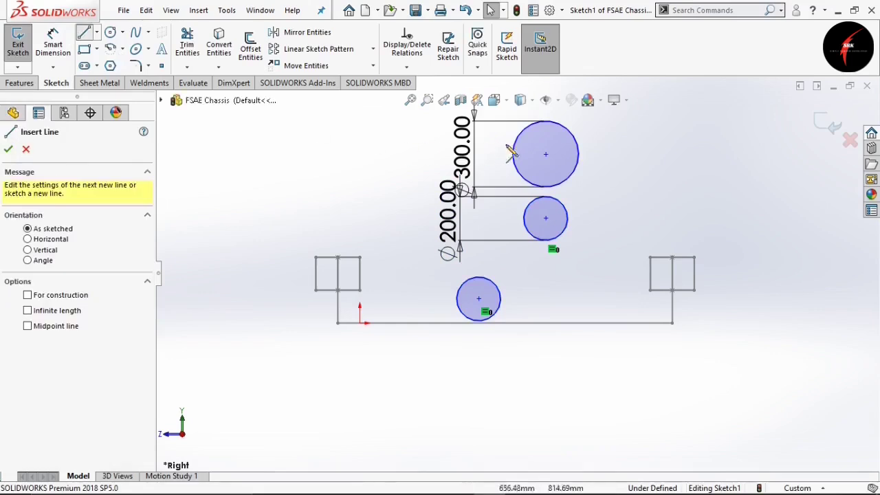
click(545, 155)
click(546, 218)
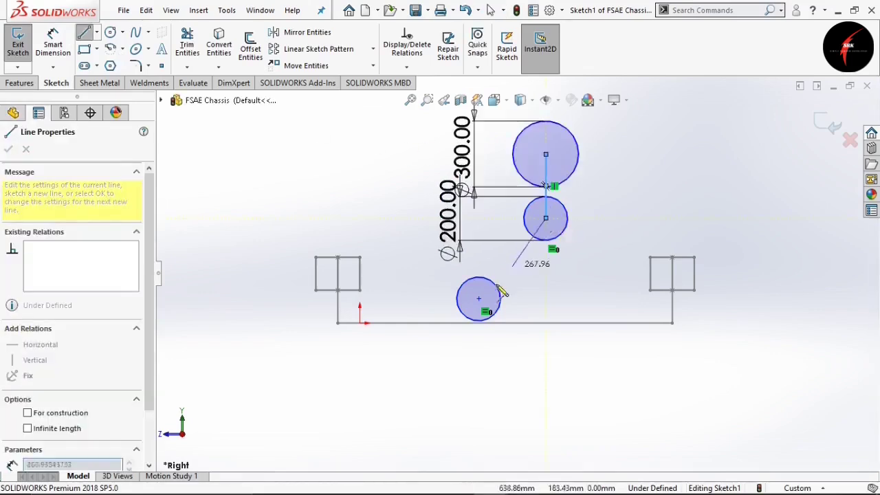
click(479, 298)
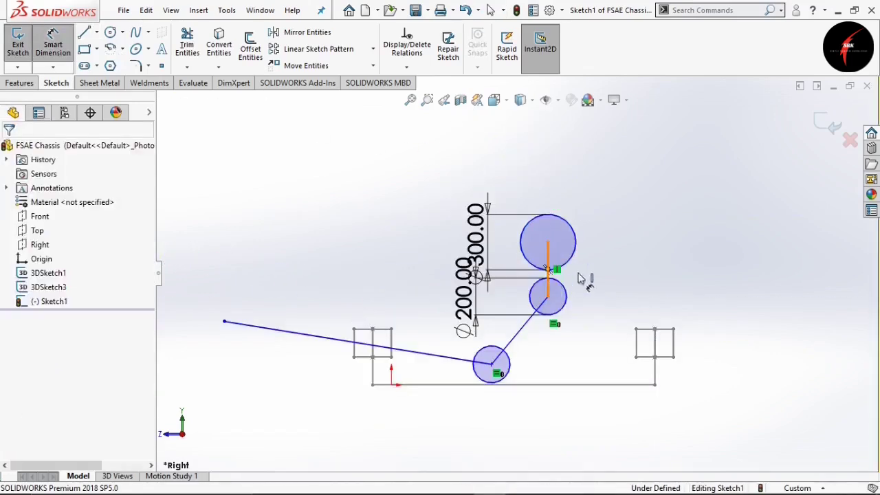
Dimension the vertical line between the upper circle centres to 280 mm and the slanted torso line to 490 mm.
click(548, 273)
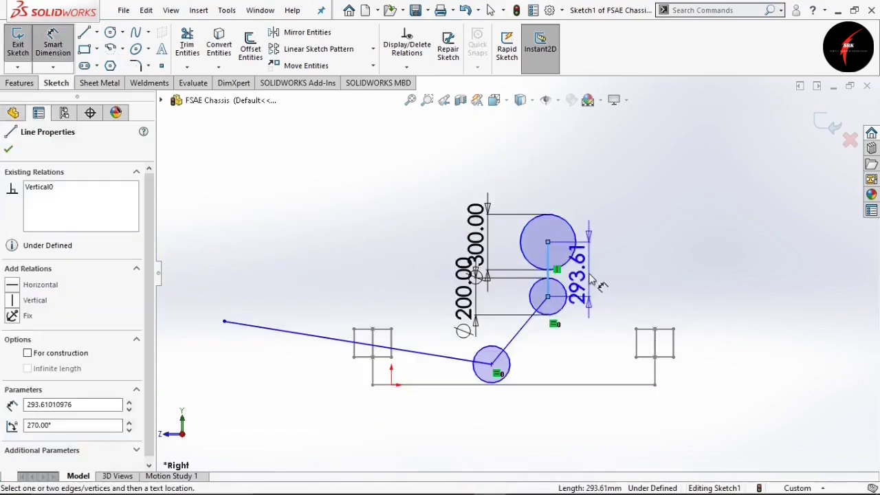
click(594, 274)
text(280)
click(539, 256)
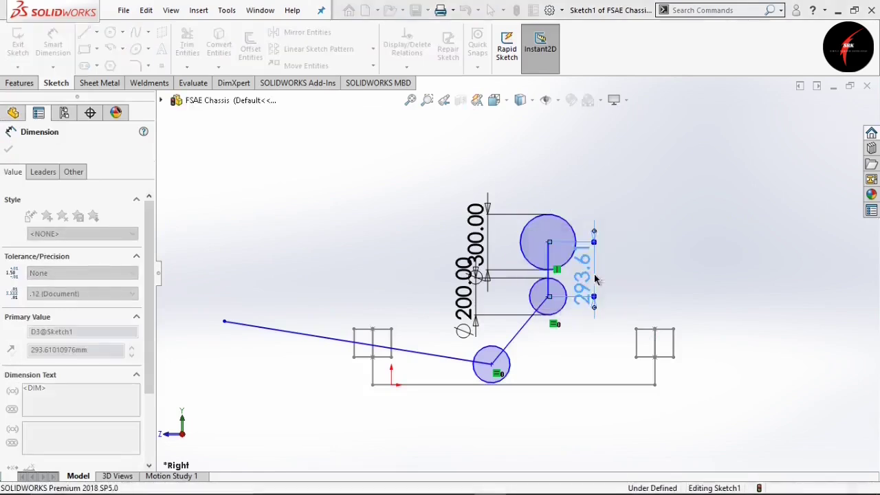
click(518, 338)
click(507, 315)
text(4)
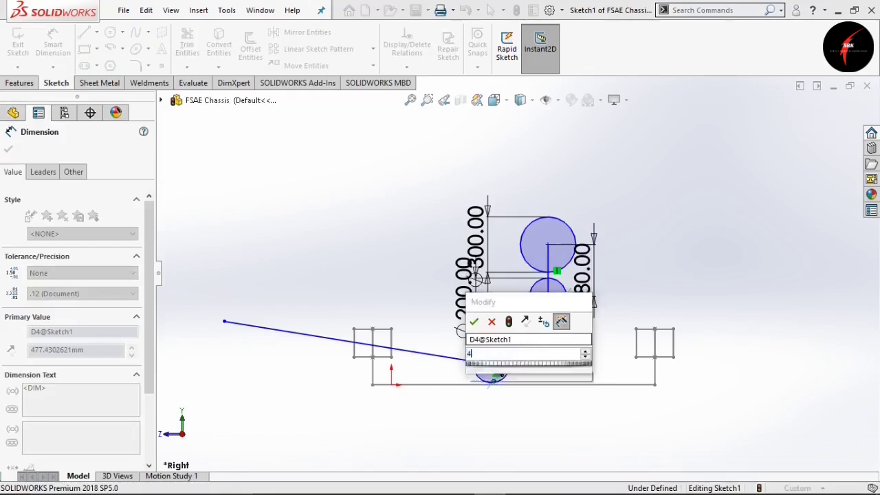
text(90)
key(Return)
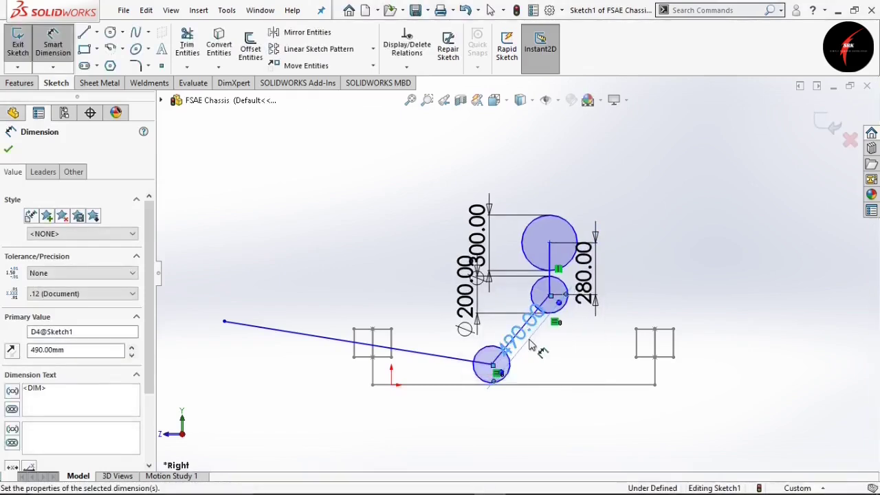
Dimension the sloping leg line from the lowest circle's centre to 915 mm along its length.
click(381, 348)
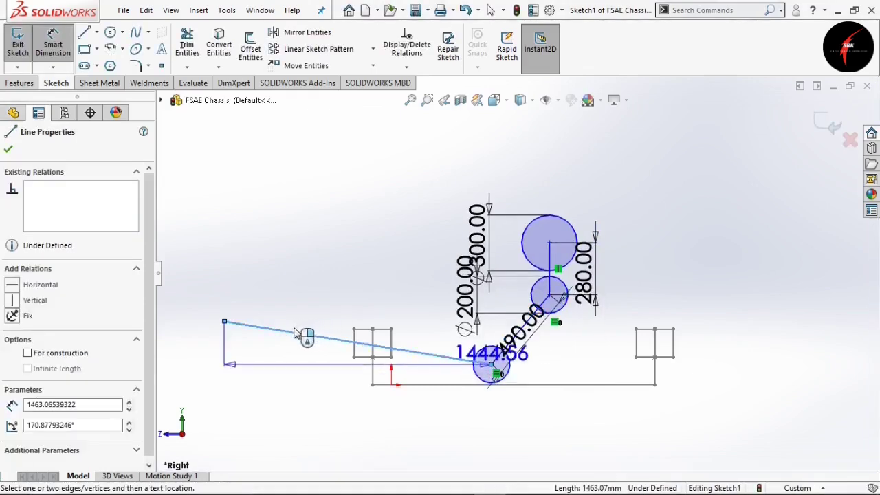
click(288, 328)
text(915)
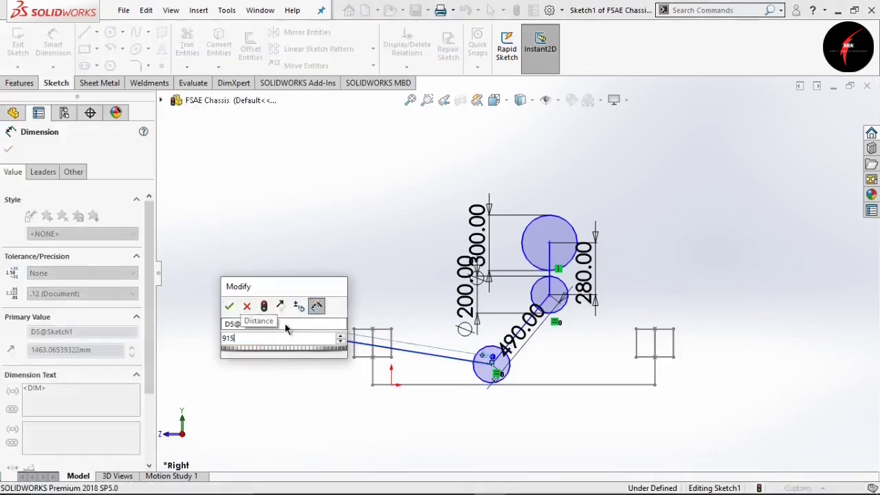
key(Return)
Sketch a vertical construction line about 377 mm long downward from the middle circle's centre.
click(84, 32)
click(430, 322)
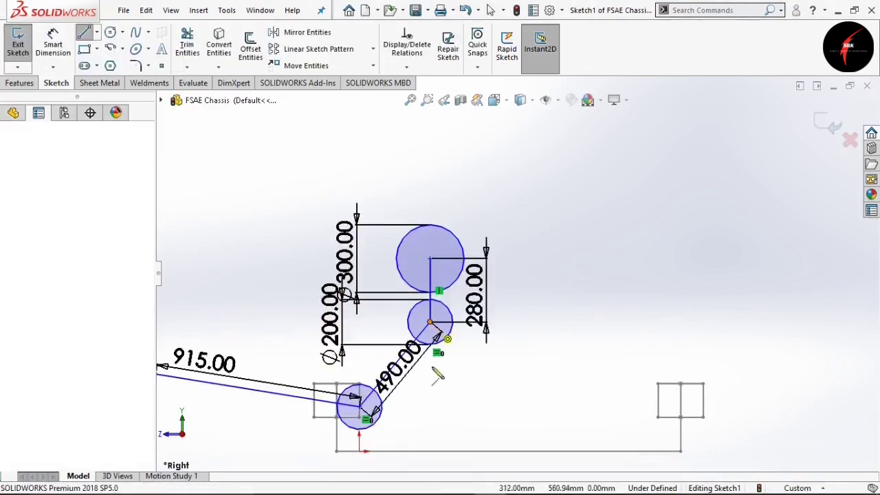
click(431, 406)
key(Escape)
Set the angle between the vertical construction line and the 490 mm torso line to 40°.
click(49, 37)
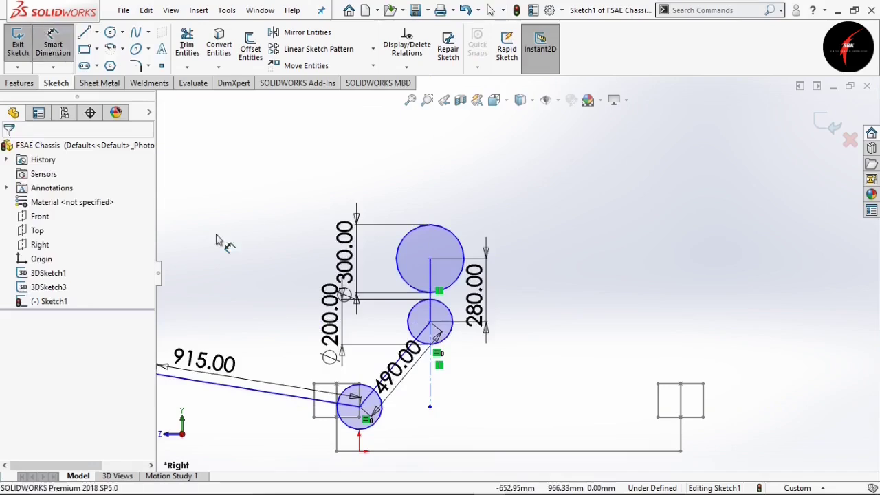
click(431, 337)
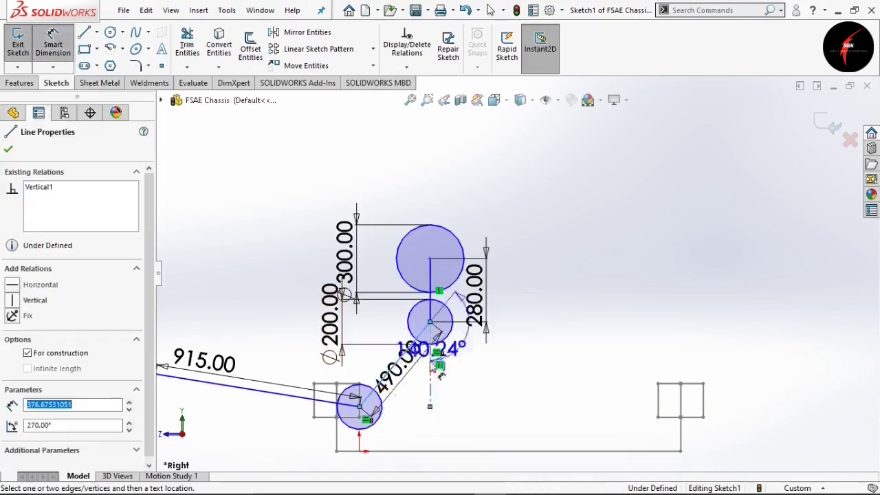
click(385, 385)
click(416, 416)
text(40)
key(Return)
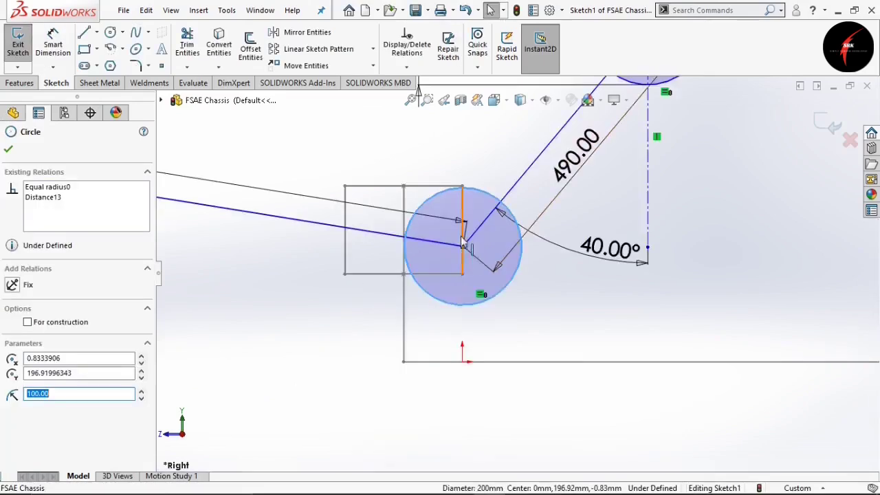
Move the driver template by its lowest circle's centre away from the +Z profile, towards the middle of the wheelbase.
mouse_move(464, 247)
mouse_down()
mouse_move(531, 269)
mouse_move(631, 273)
mouse_move(666, 287)
mouse_move(566, 271)
mouse_up()
scroll(656, 285, up, 3)
scroll(665, 288, up, 4)
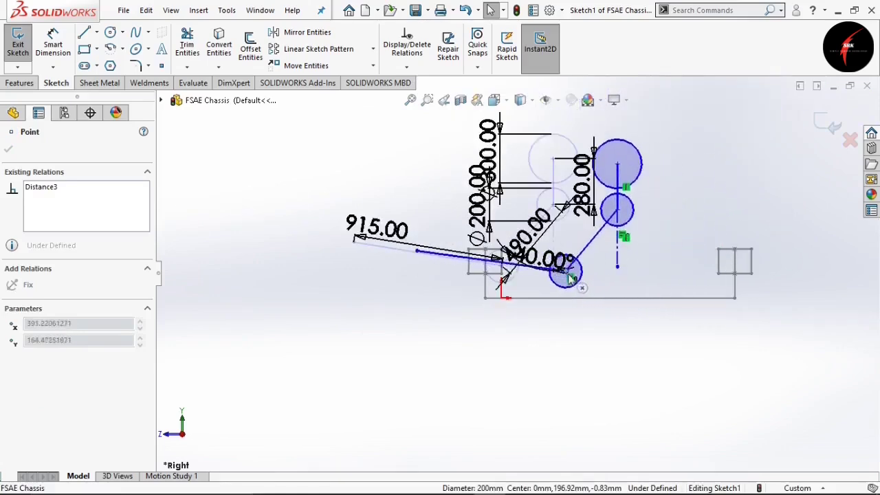
scroll(566, 271, down, 3)
Dimension the lowest circle's centre to 150 mm above the wheelbase line.
click(409, 288)
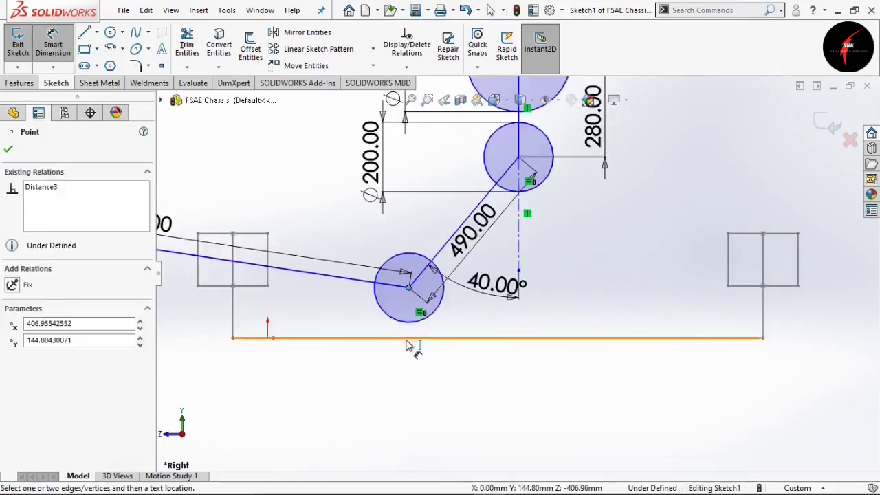
click(413, 338)
click(339, 322)
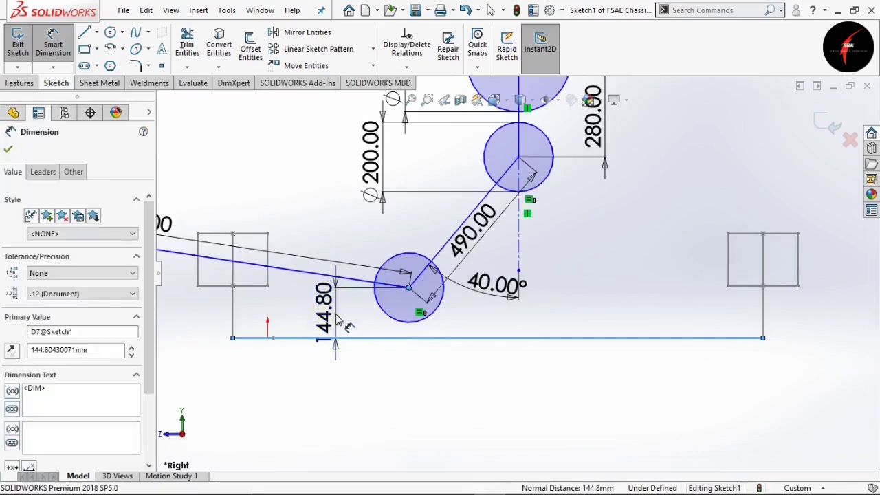
text(50)
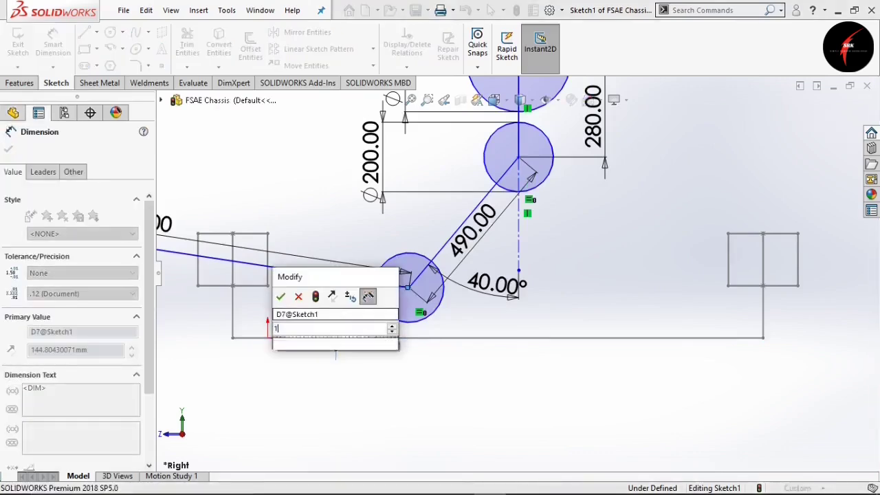
key(Return)
Dimension the lower endpoint of the vertical construction line to 30 mm above the wheelbase line.
click(519, 268)
click(550, 337)
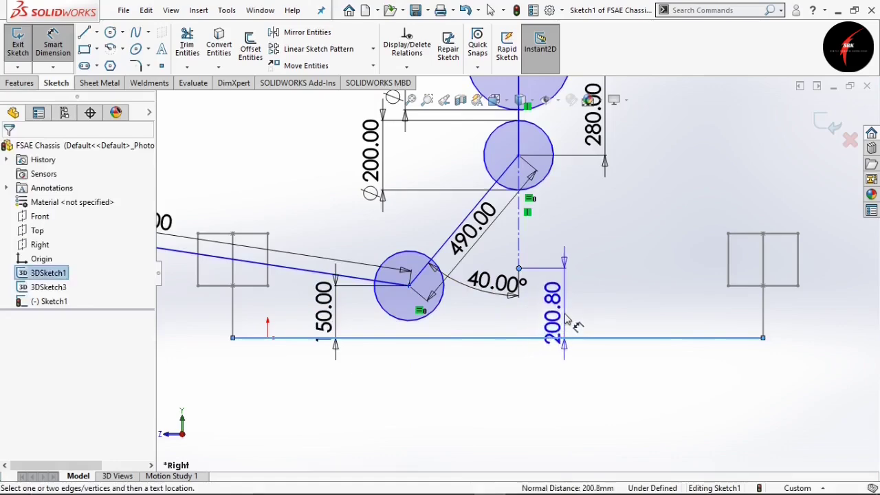
click(565, 313)
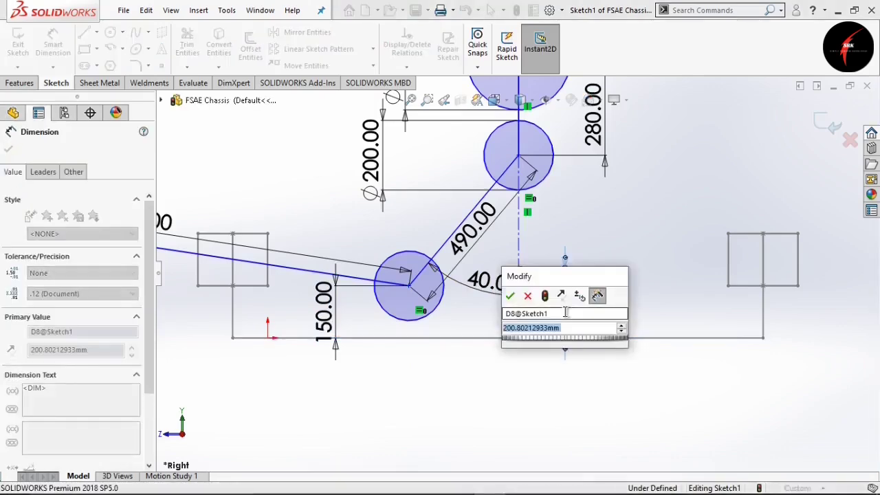
text(30)
key(Return)
key(Escape)
Set the horizontal distance from the +Z box's inner lower corner to the construction line's lower endpoint to 900 mm.
scroll(560, 315, down, 2)
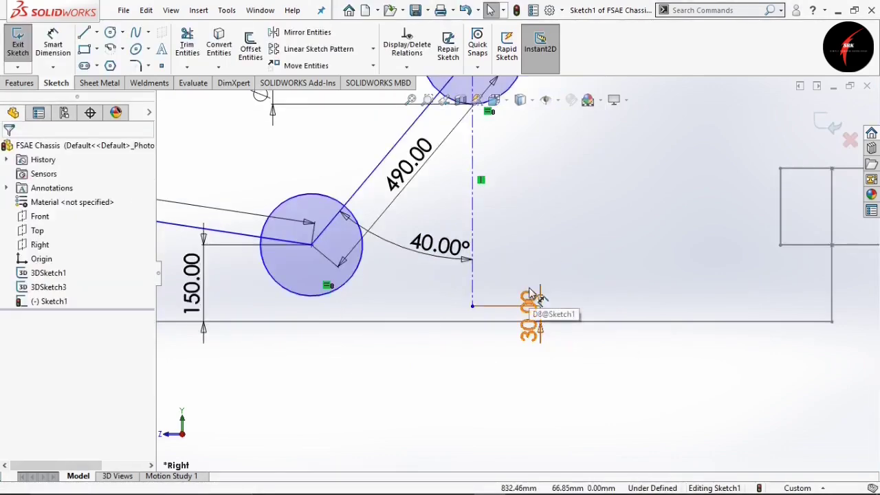
scroll(531, 294, down, 2)
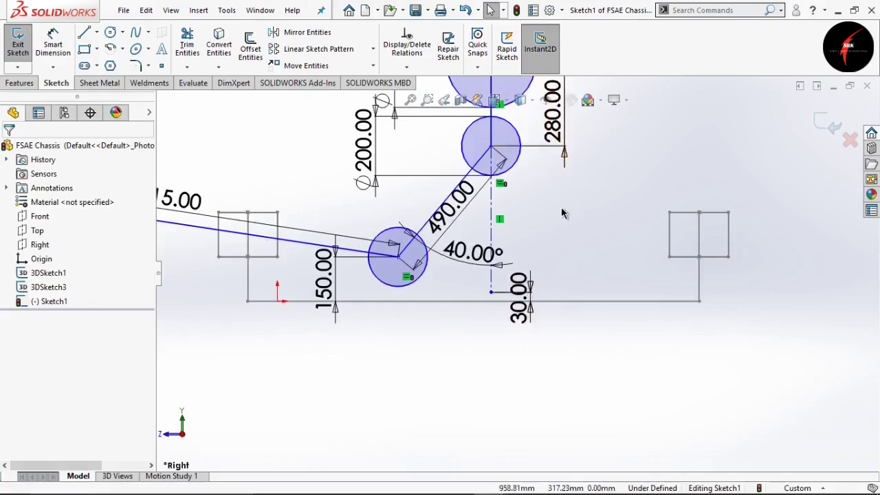
key(f)
click(53, 51)
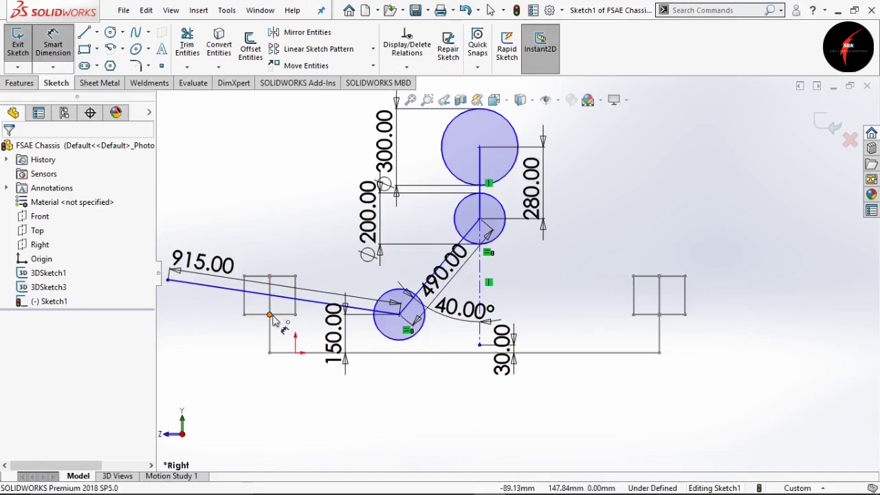
click(295, 314)
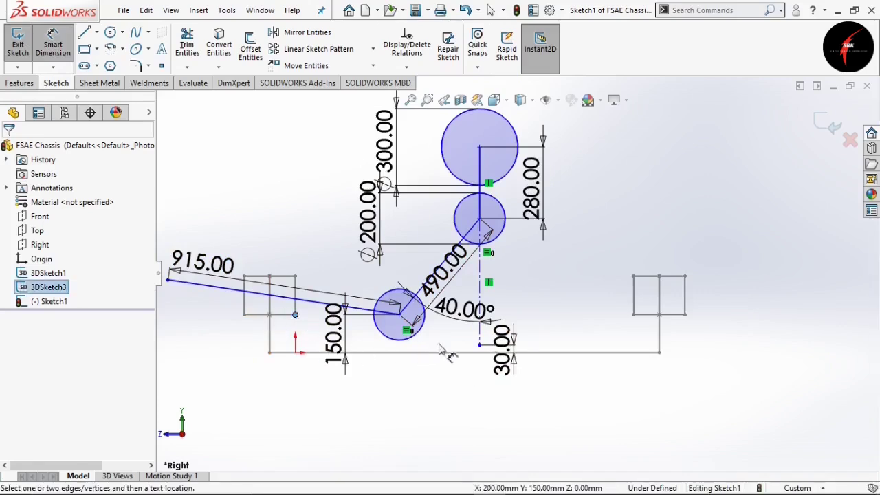
click(479, 344)
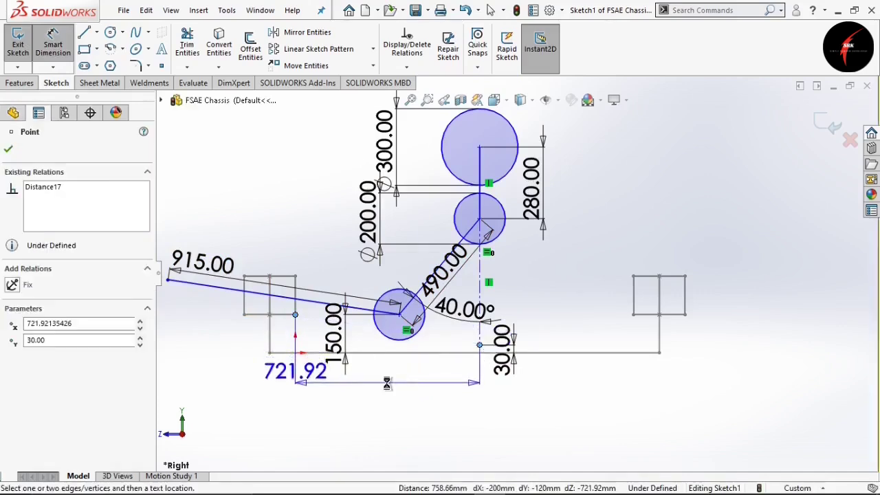
click(387, 385)
text(900)
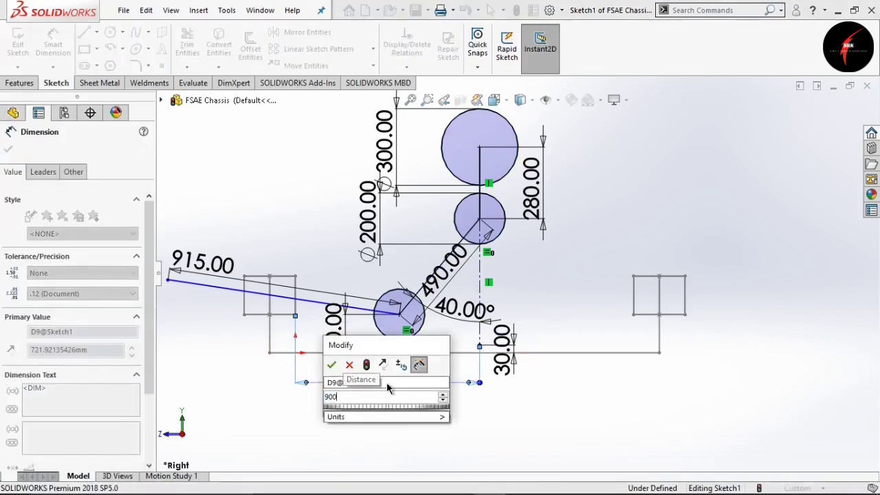
key(Return)
key(Escape)
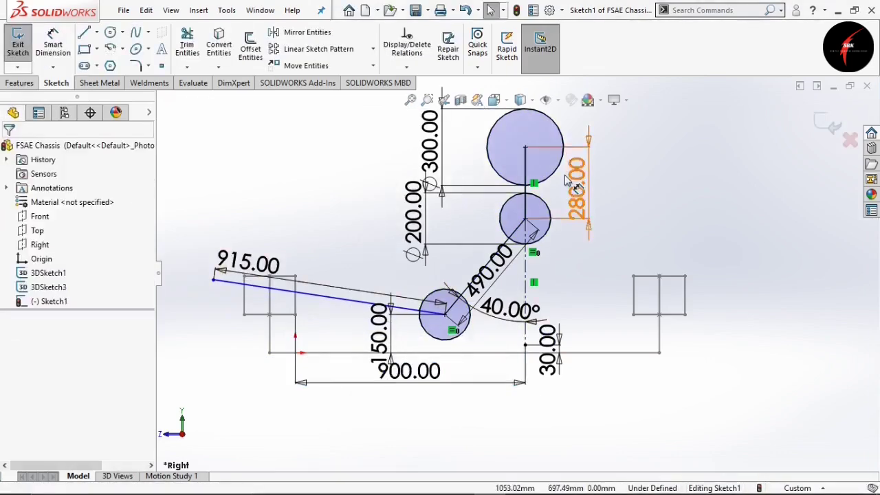
scroll(569, 180, up, 2)
scroll(540, 180, down, 3)
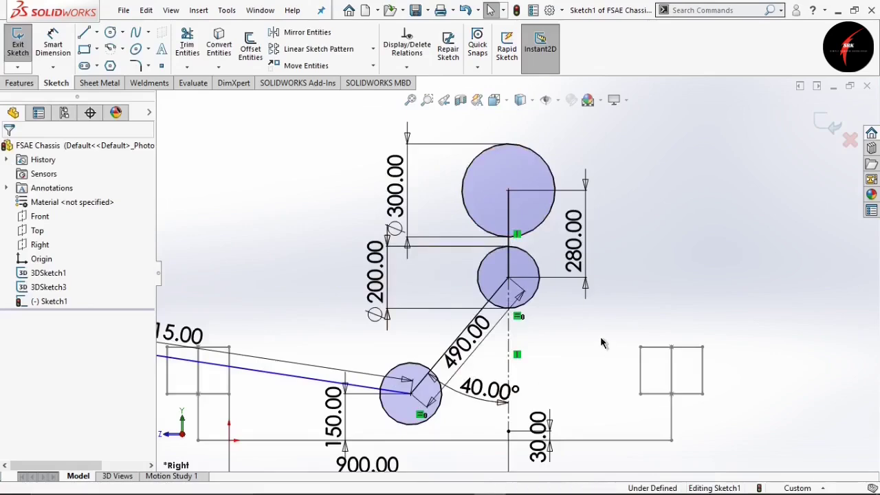
Set the vertical distance between the leg line's free end and the +Z box's outer lower corner to 130 mm.
scroll(581, 262, up, 2)
scroll(286, 301, down, 3)
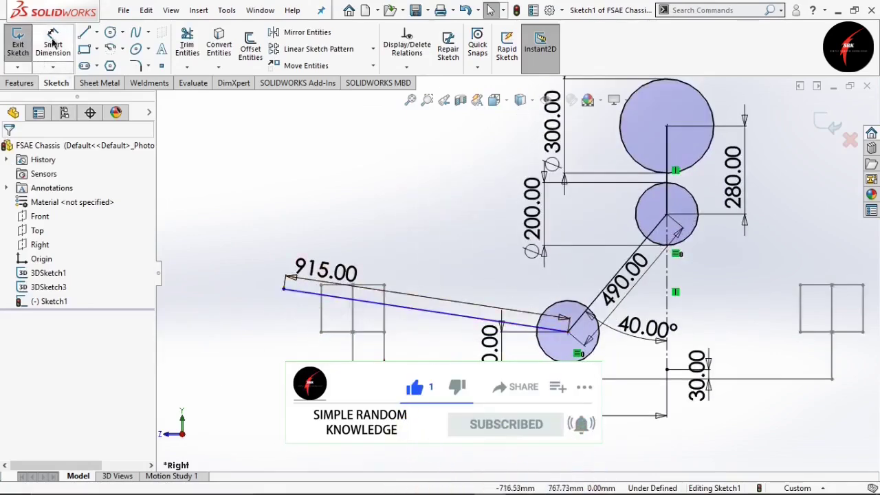
click(53, 41)
click(284, 288)
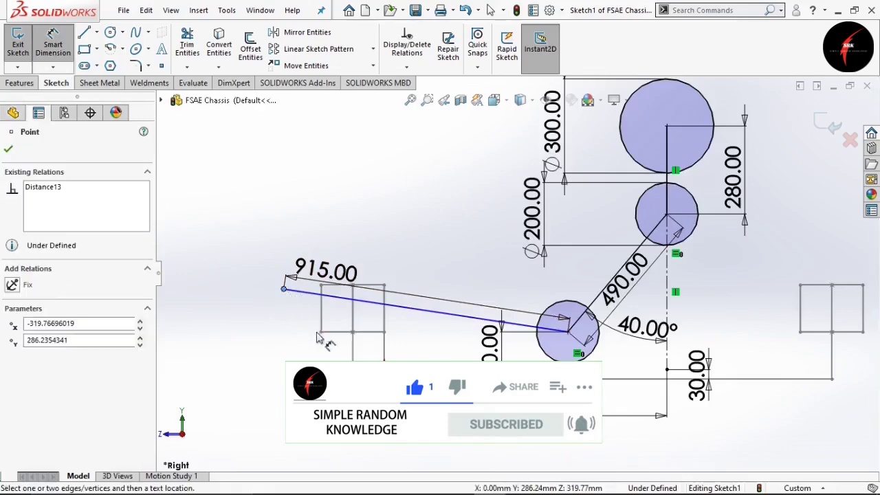
click(321, 333)
click(261, 315)
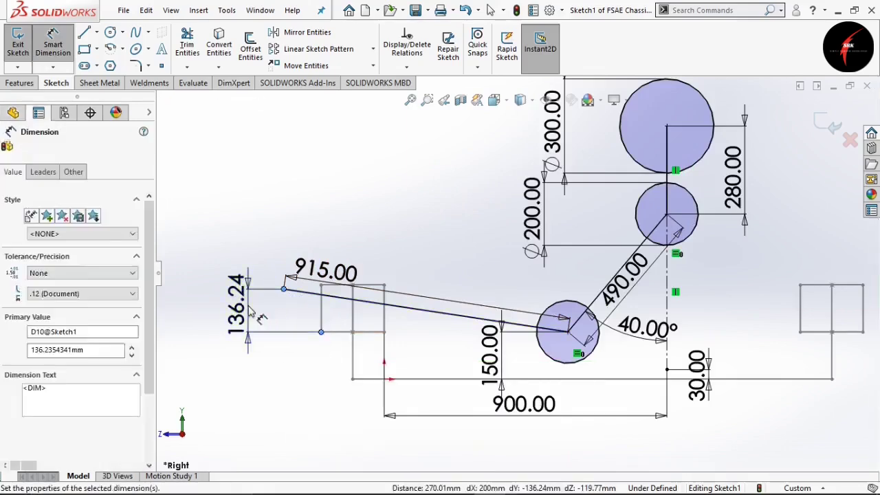
key(Return)
text(130)
key(Return)
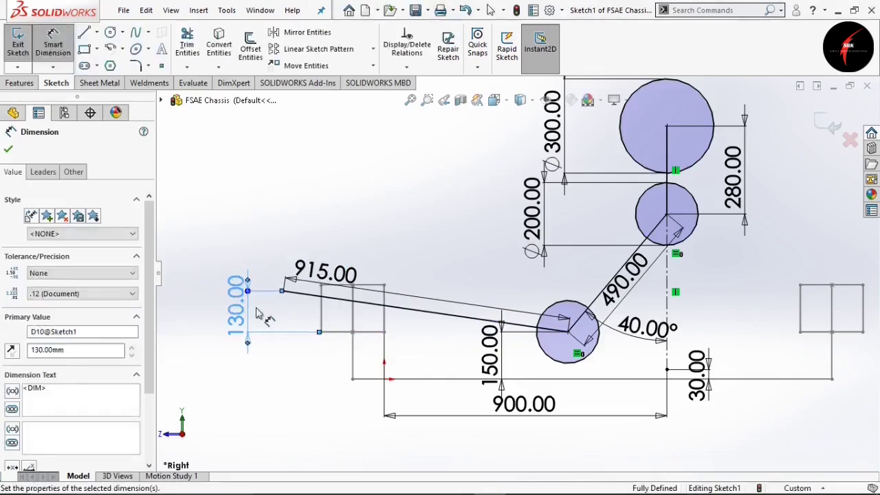
key(Escape)
Draw a horizontal construction line from the +Z box's outer lower corner outward, past the leg line's free end.
key(z)
click(97, 34)
click(113, 63)
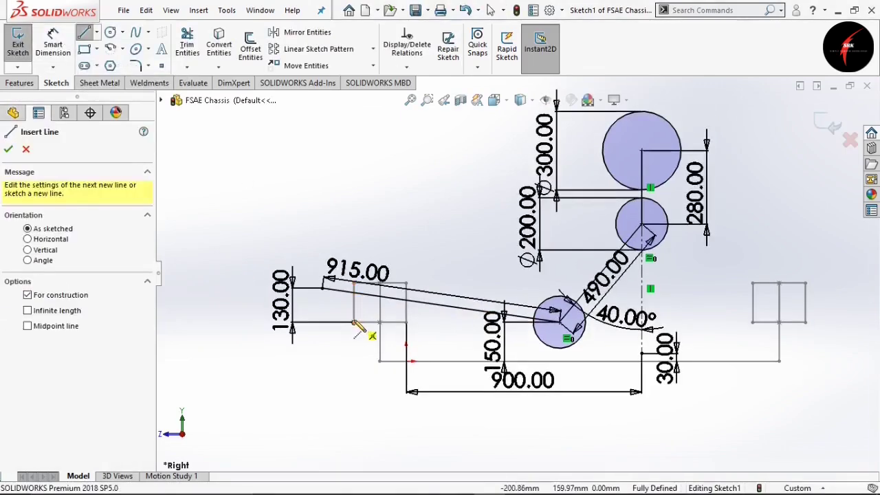
click(353, 322)
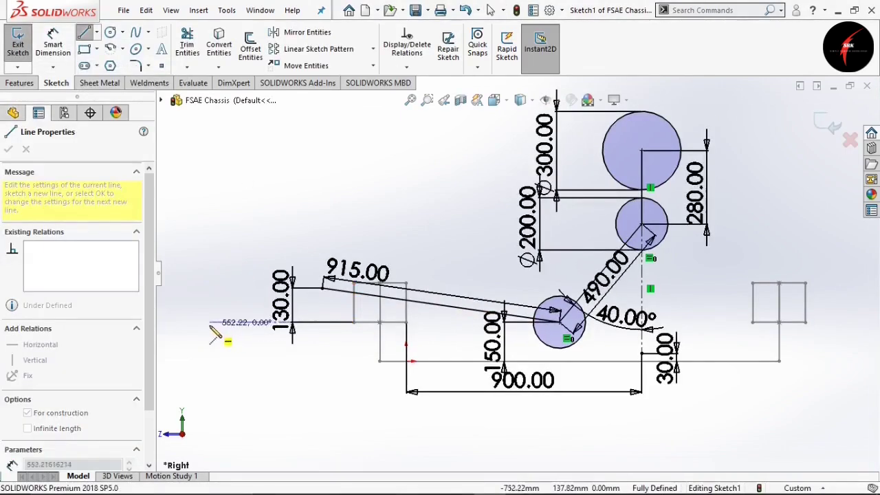
click(210, 324)
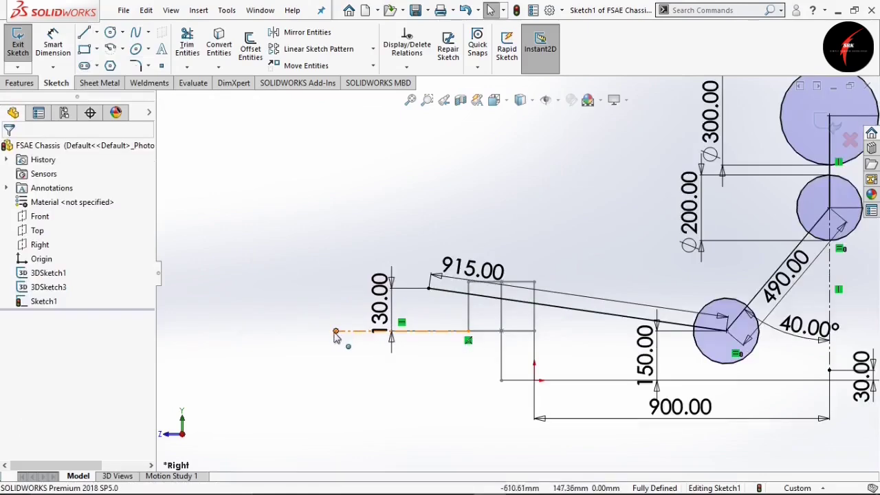
Draw a vertical construction line about 1054 mm long from the existing construction line's lower endpoint up past the top of the head circle.
scroll(385, 261, up, 2)
scroll(405, 301, down, 3)
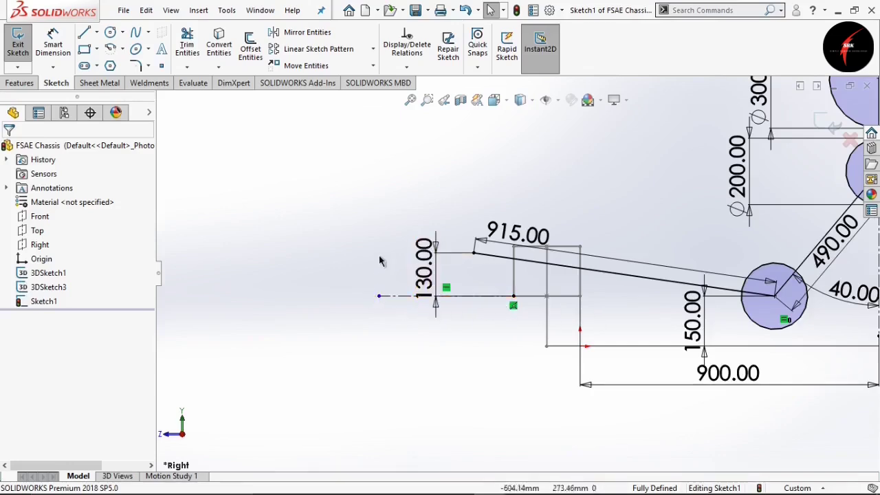
scroll(535, 259, up, 3)
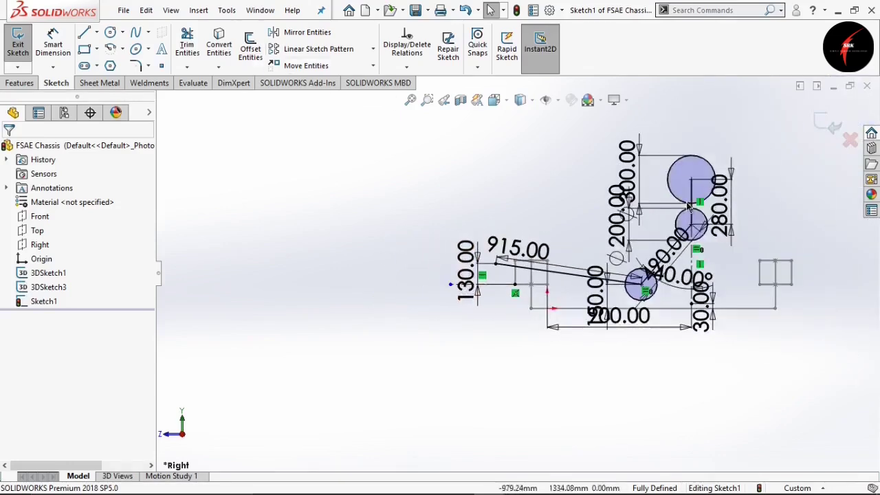
key(l)
scroll(726, 192, down, 4)
scroll(728, 314, down, 1)
click(630, 451)
scroll(646, 358, up, 1)
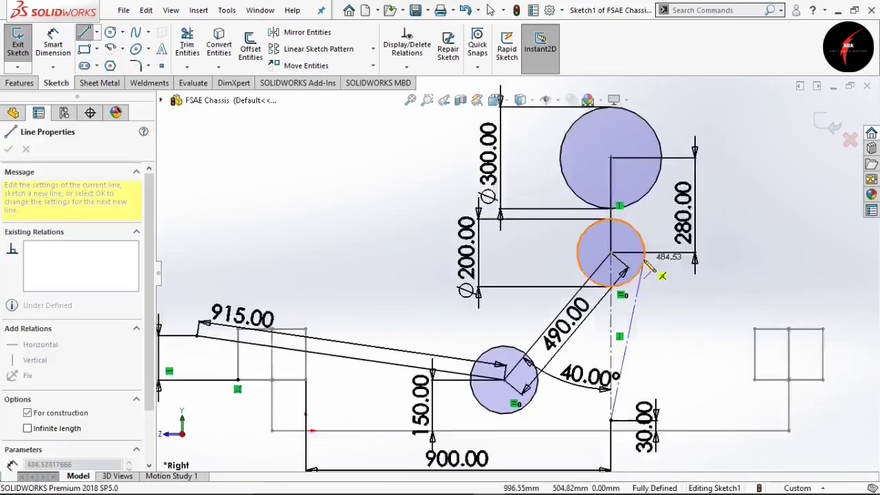
scroll(625, 128, up, 2)
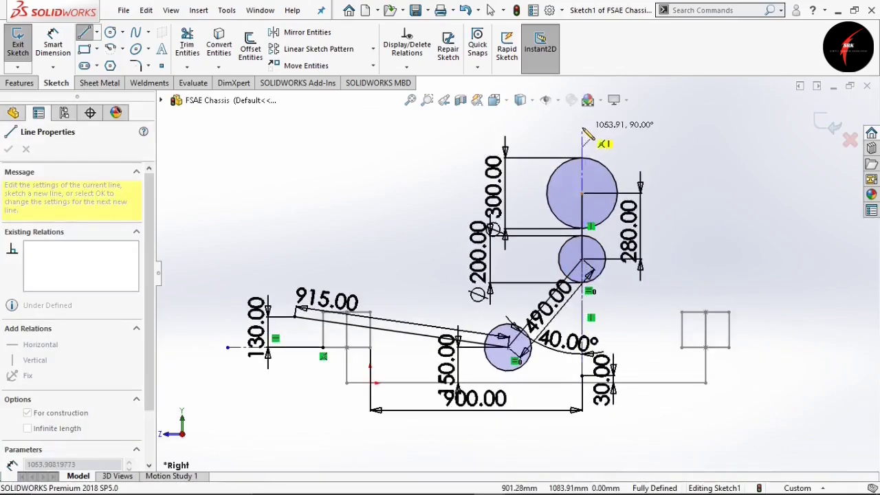
click(582, 128)
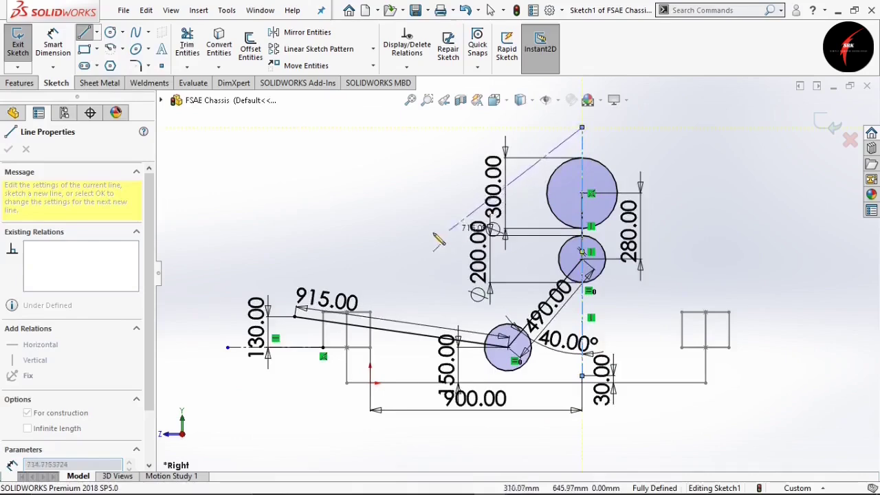
Complete the construction outline through the +Z box's inner lower corner back to the vertical line's base, and add a line tangent to the head circle.
click(370, 238)
click(370, 347)
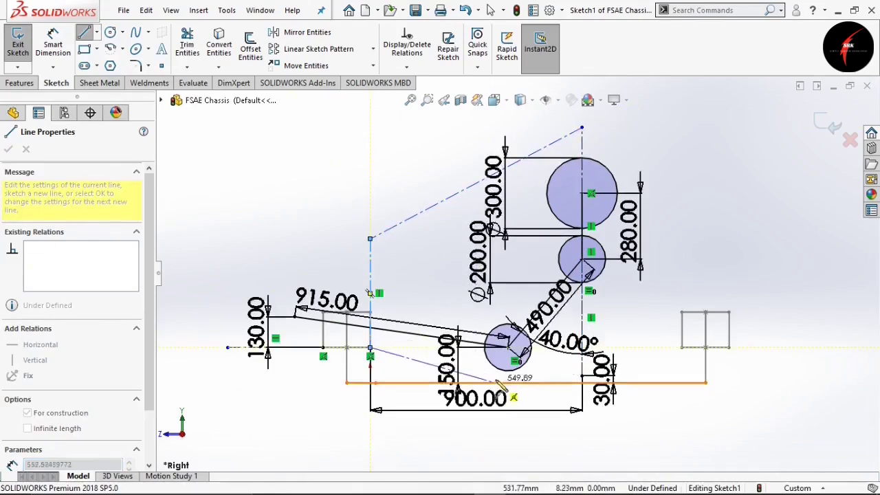
click(495, 375)
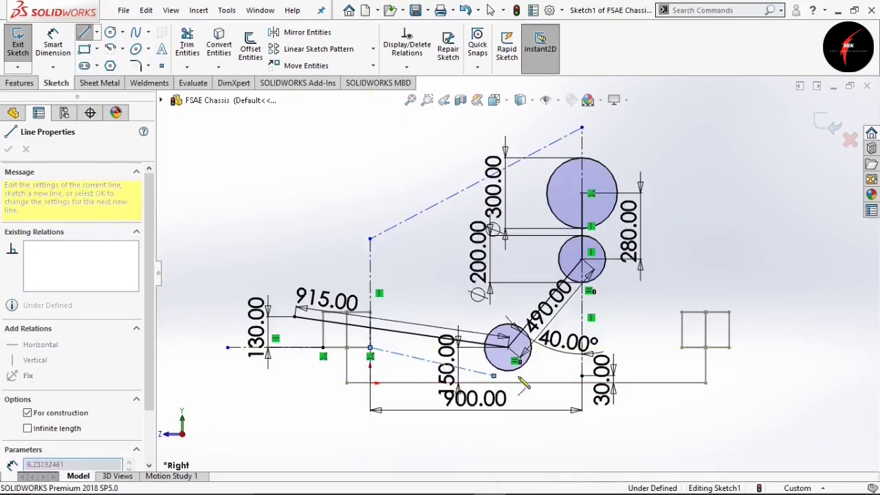
click(582, 375)
click(581, 129)
key(Escape)
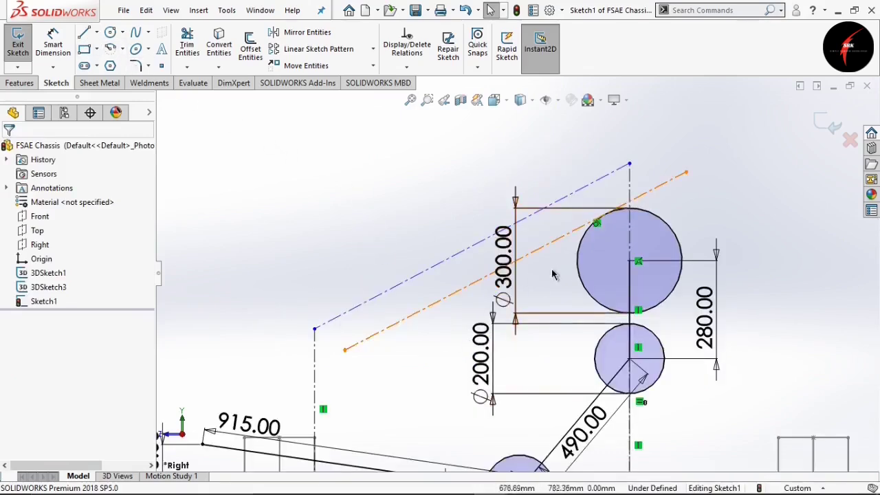
Make the outline's upper sloping construction line parallel to the line tangent to the head circle.
scroll(570, 258, up, 2)
scroll(506, 282, up, 3)
scroll(347, 311, down, 2)
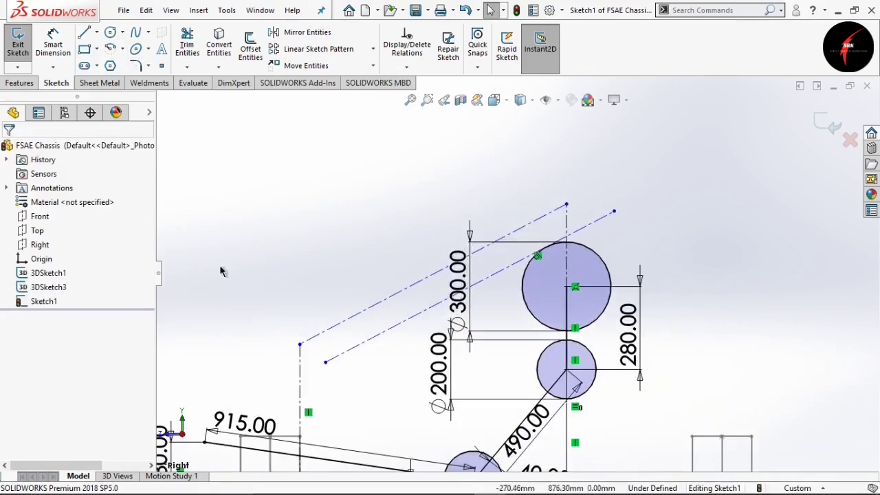
scroll(395, 360, down, 2)
scroll(429, 336, up, 2)
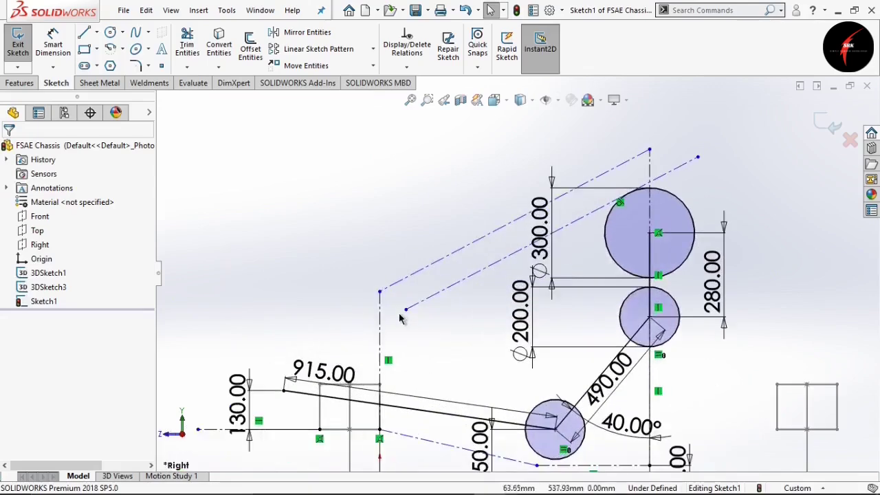
click(426, 268)
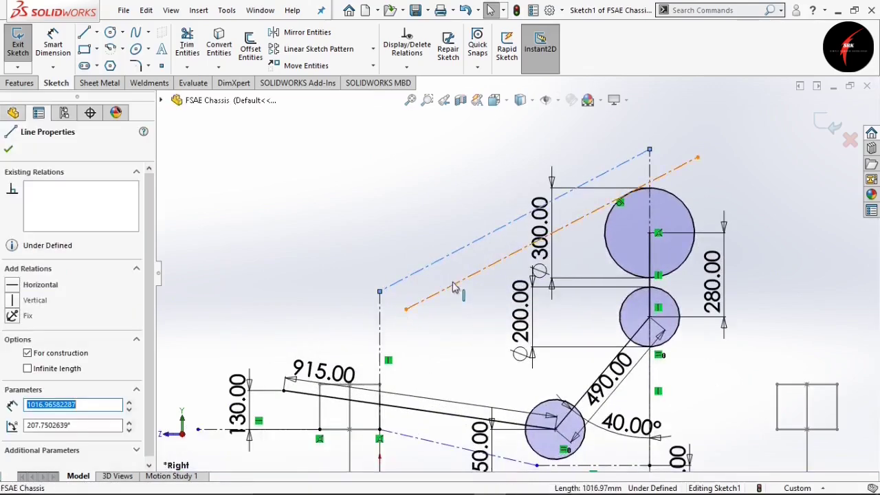
ctrl+click(452, 284)
click(36, 419)
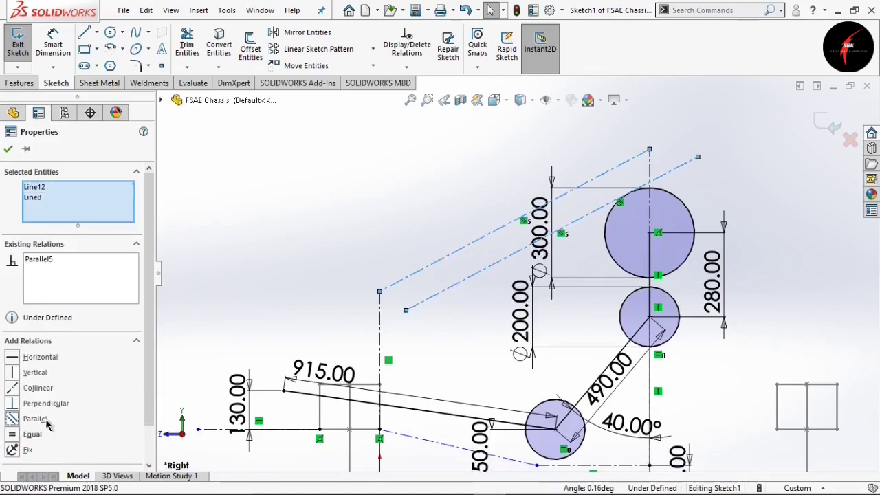
click(8, 151)
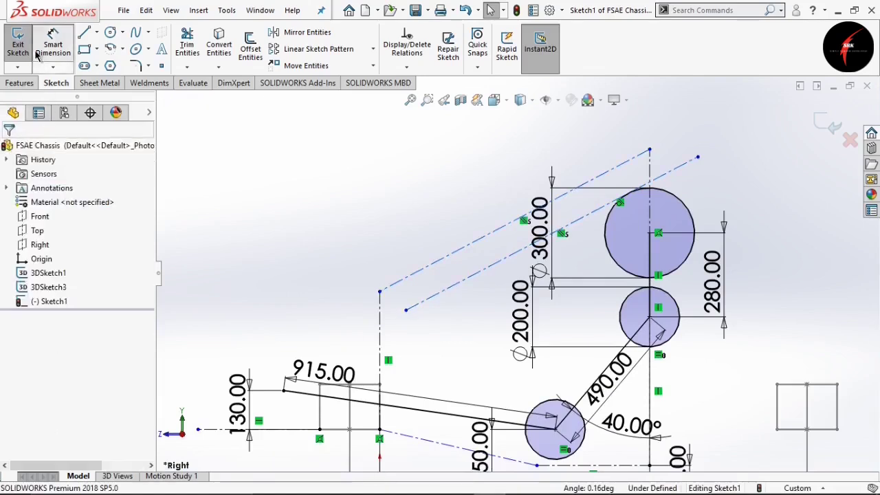
Set the distance between the two parallel sloping construction lines to 65 mm and exit the sketch.
click(53, 43)
click(479, 246)
click(494, 262)
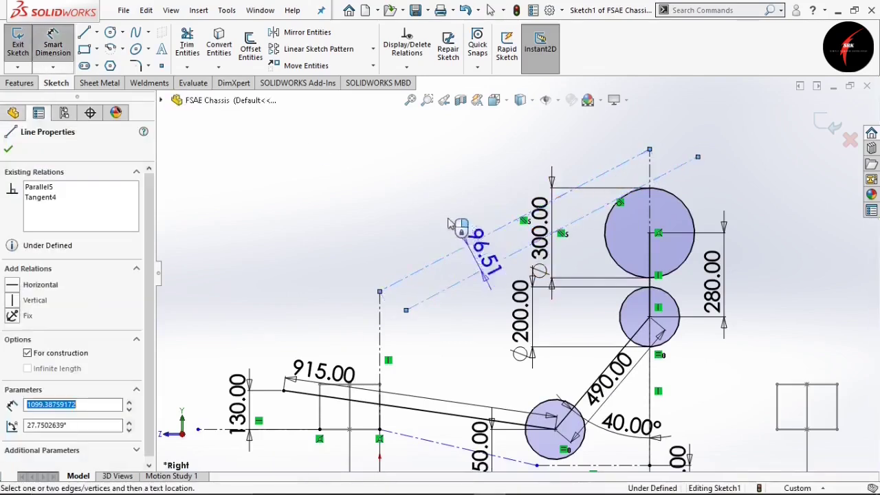
click(447, 215)
text(65)
key(Return)
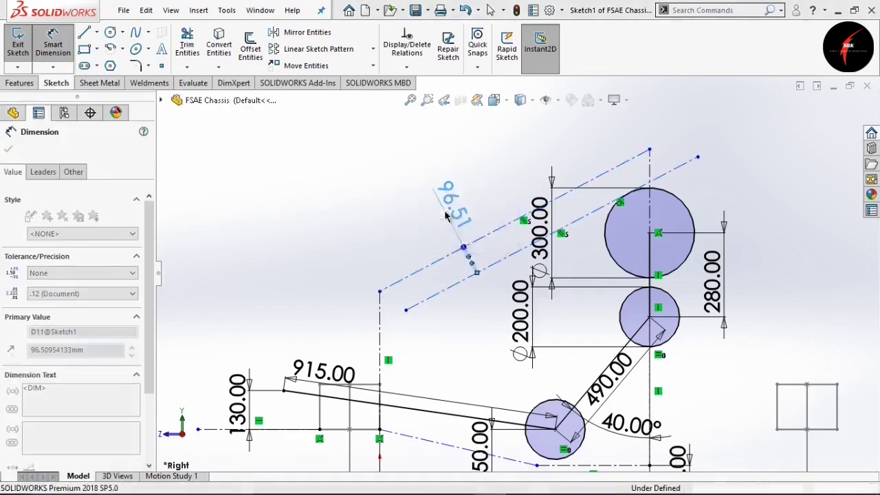
scroll(507, 349, up, 3)
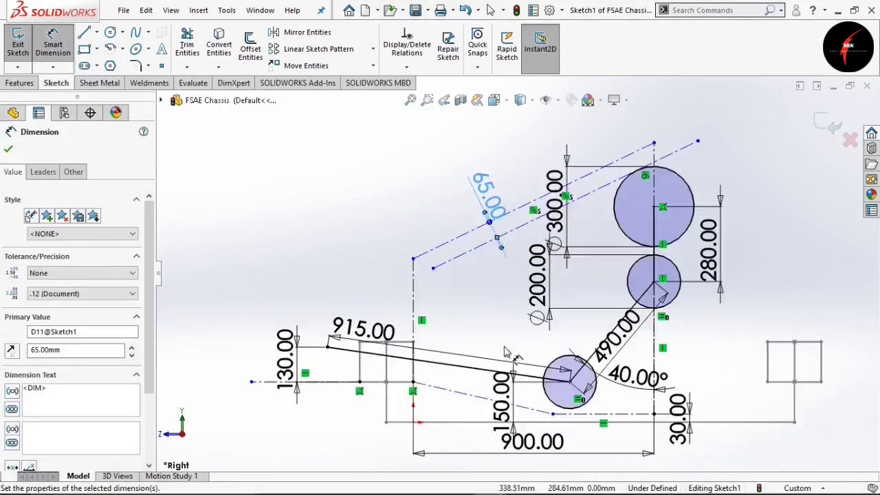
scroll(506, 297, down, 3)
scroll(505, 301, down, 2)
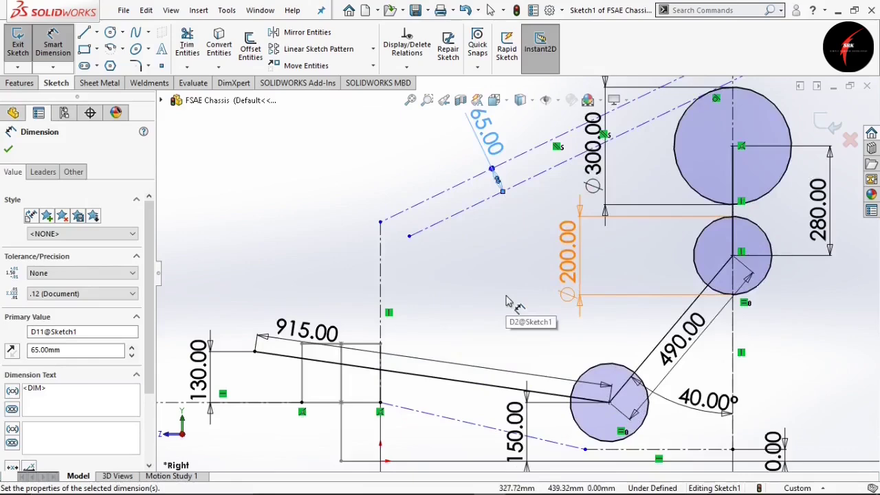
key(Escape)
scroll(506, 301, up, 3)
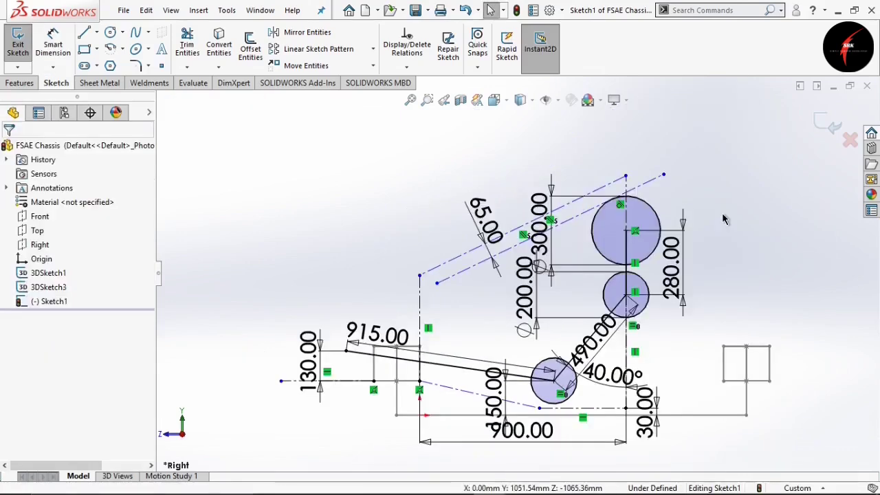
key(z)
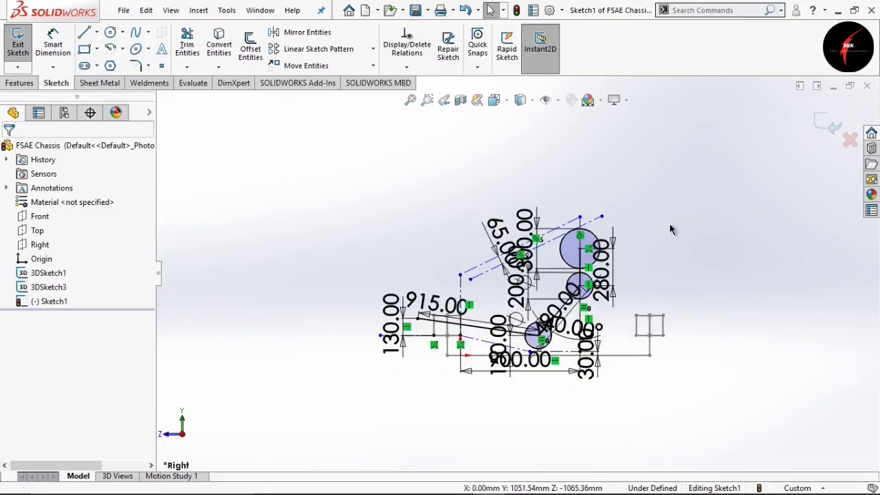
key(z)
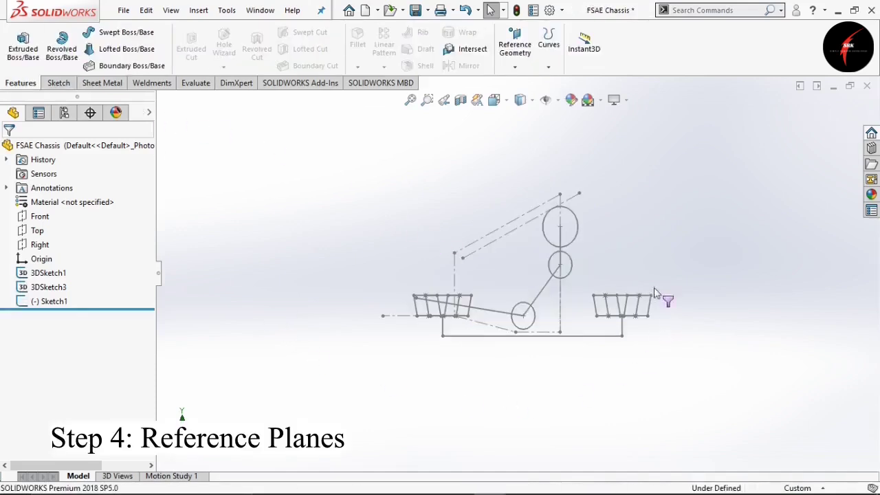
Create a reference plane parallel to the Front plane through the outer endpoint of the horizontal construction line ahead of the +Z box.
click(515, 66)
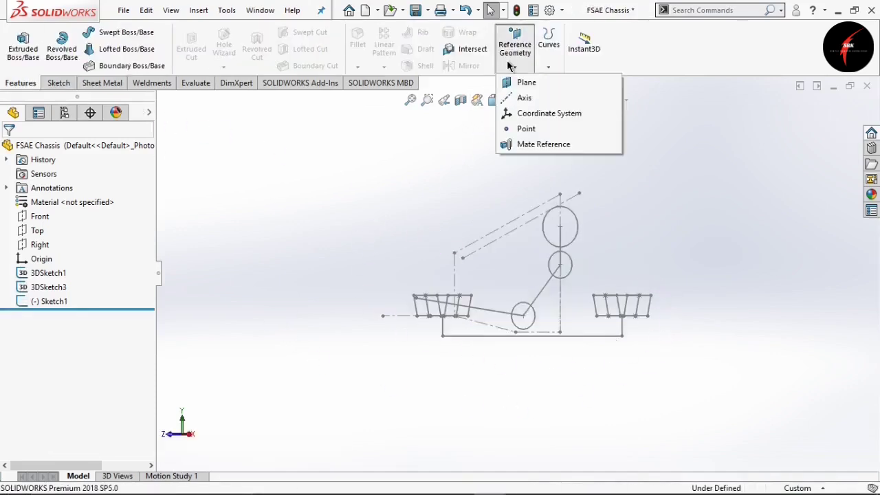
click(510, 84)
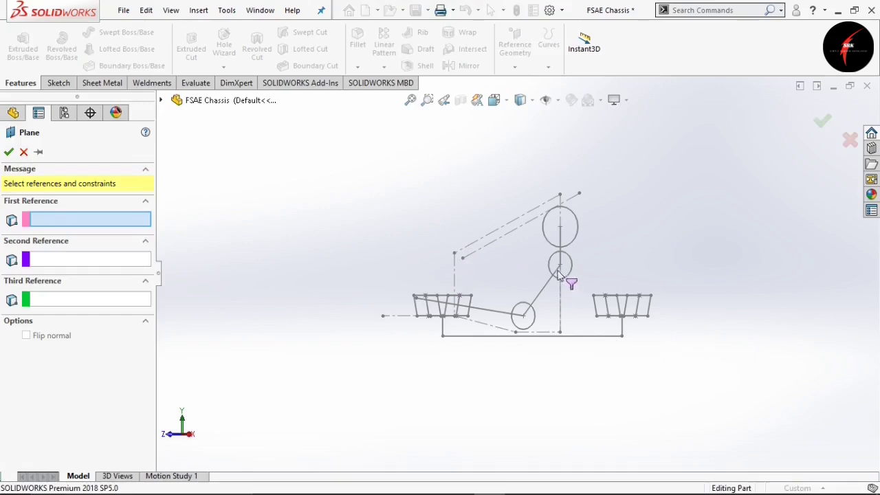
key(ctrl+4)
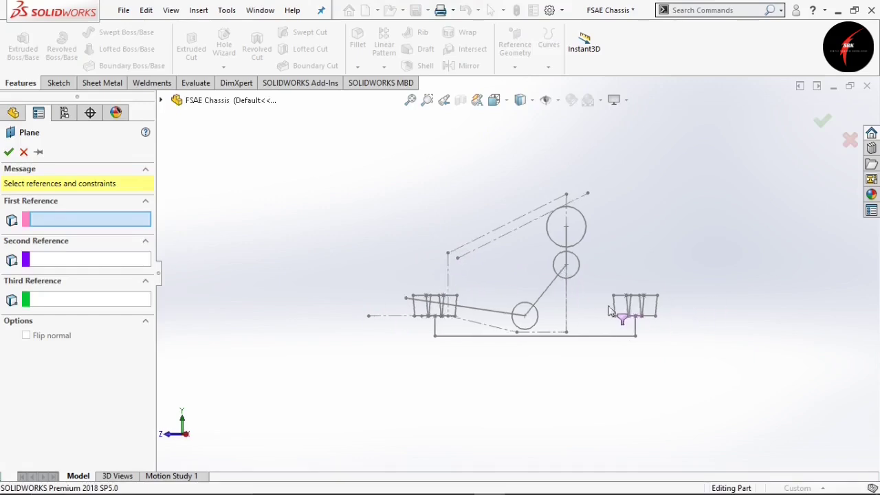
scroll(480, 290, down, 2)
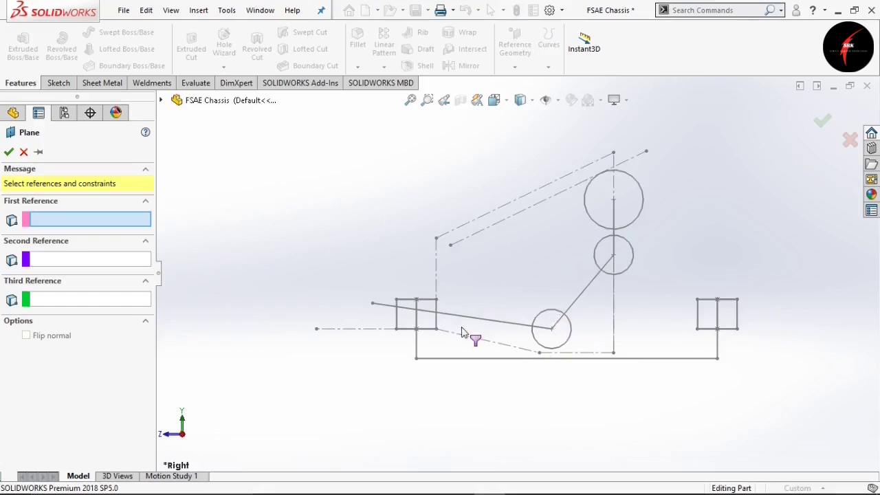
middle_drag(244, 127, 199, 266)
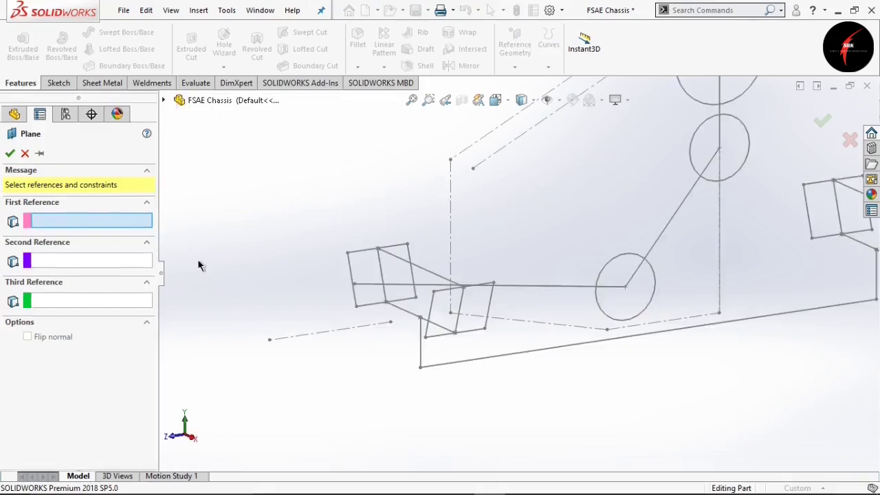
click(163, 101)
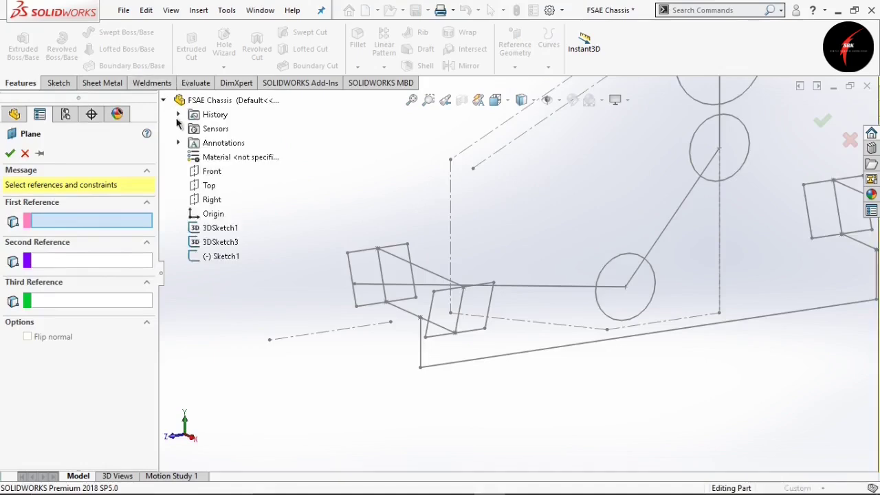
click(214, 173)
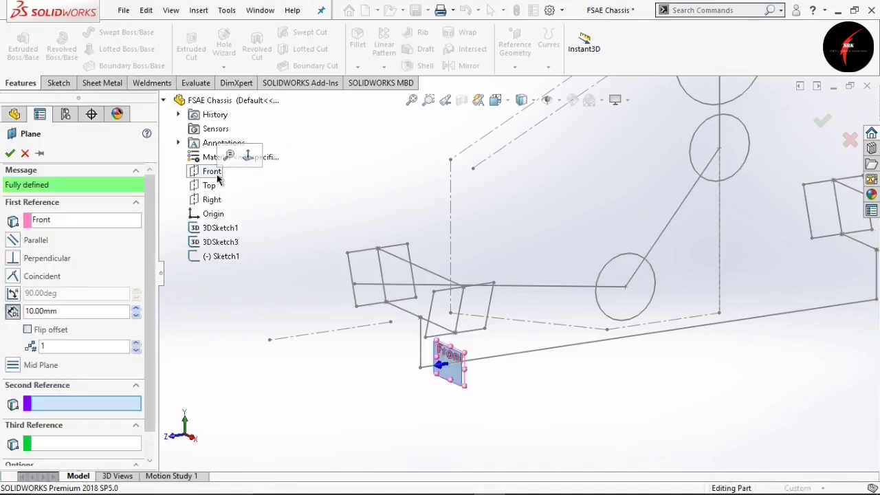
click(270, 341)
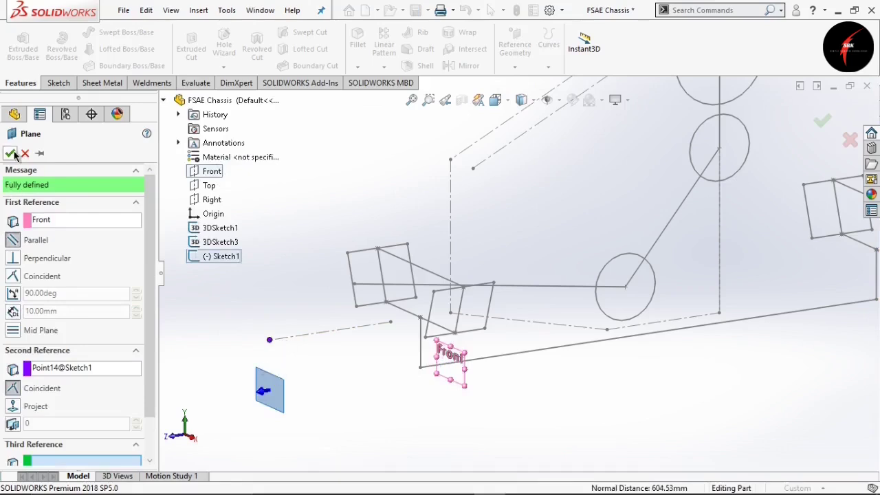
click(11, 153)
Enlarge the new front-end reference plane in height and width so that it spans the chassis area.
click(269, 375)
drag(269, 370, 280, 137)
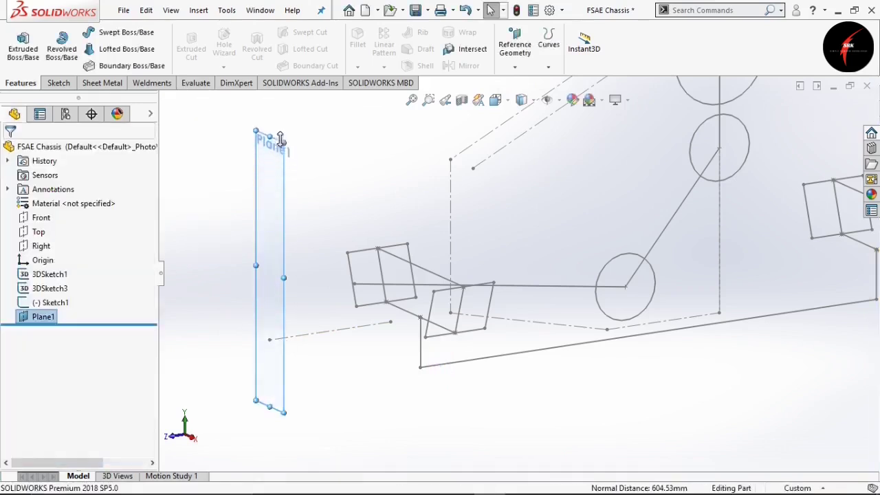
drag(254, 264, 180, 231)
drag(282, 276, 360, 302)
scroll(359, 305, up, 3)
scroll(426, 250, down, 3)
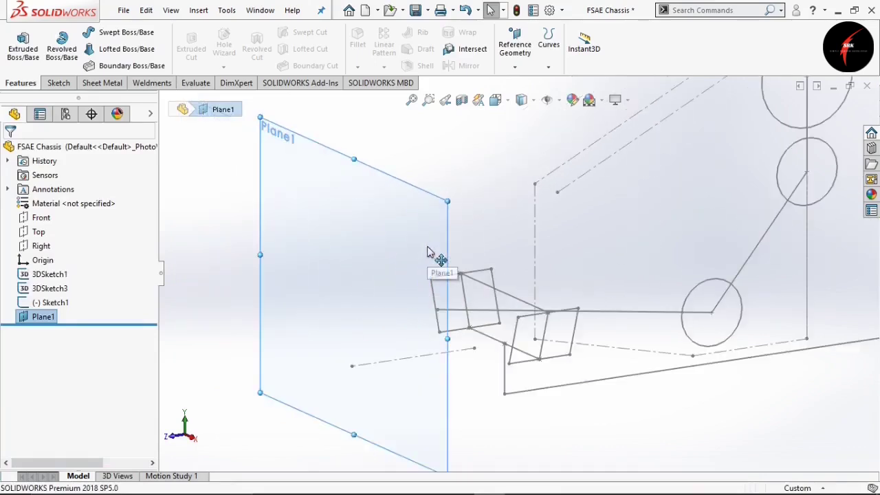
scroll(694, 241, up, 3)
scroll(701, 215, down, 2)
scroll(553, 288, up, 3)
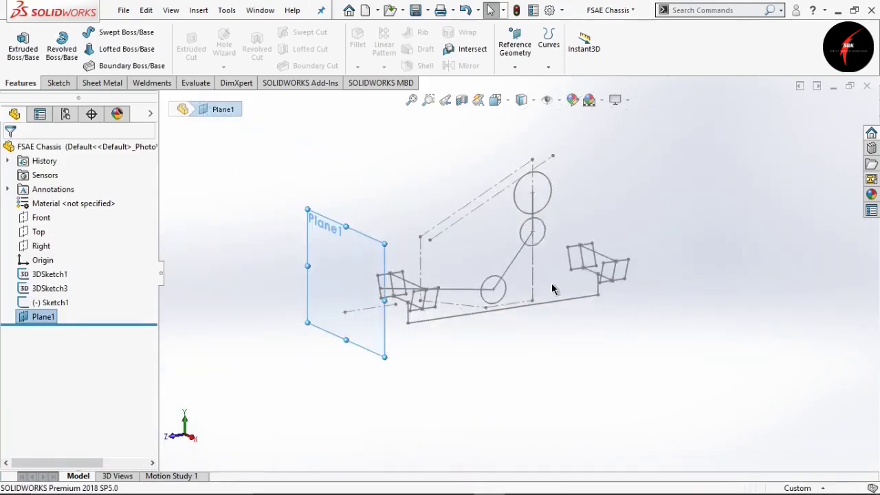
scroll(546, 258, down, 2)
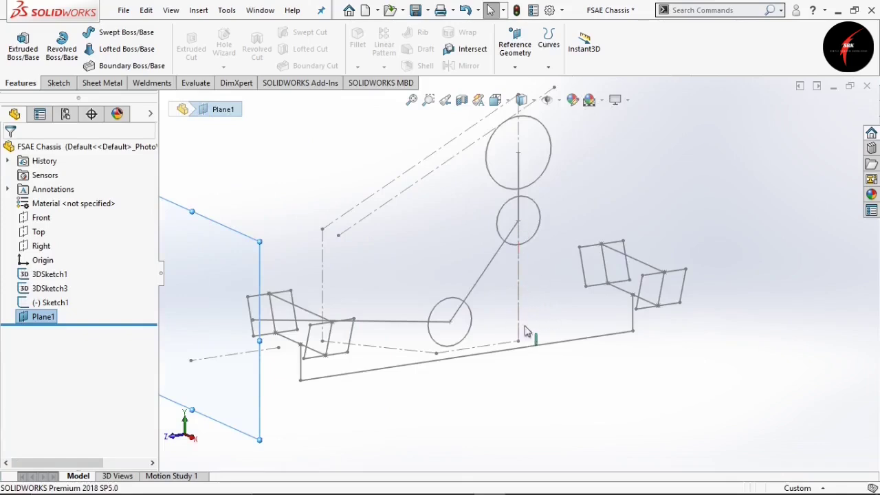
Create a reference plane parallel to Front through the base of the vertical construction line and widen it across the driver template.
click(512, 62)
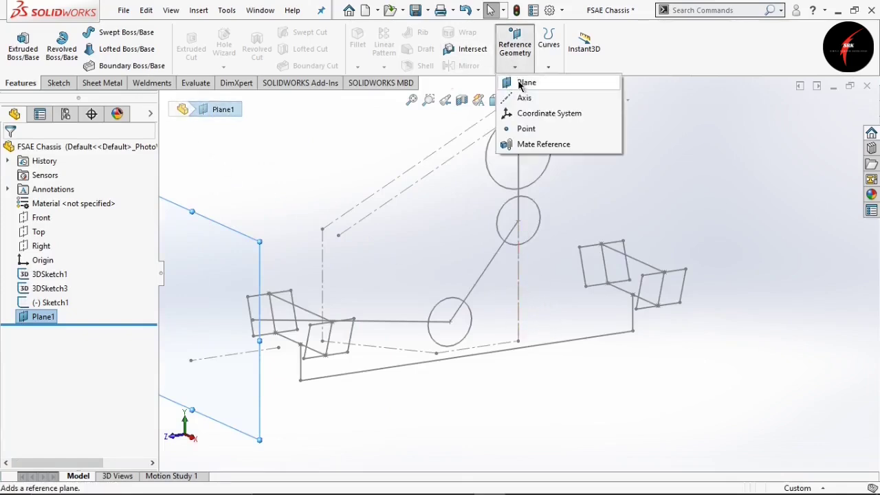
click(520, 82)
click(164, 100)
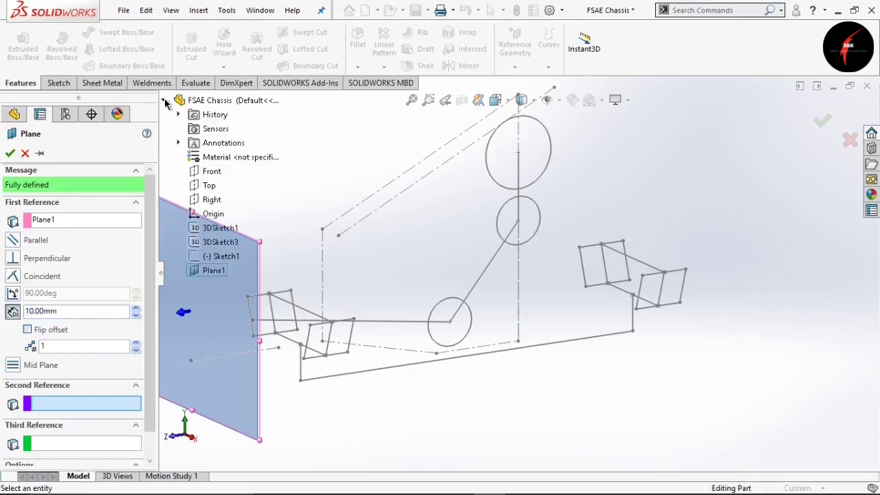
click(213, 171)
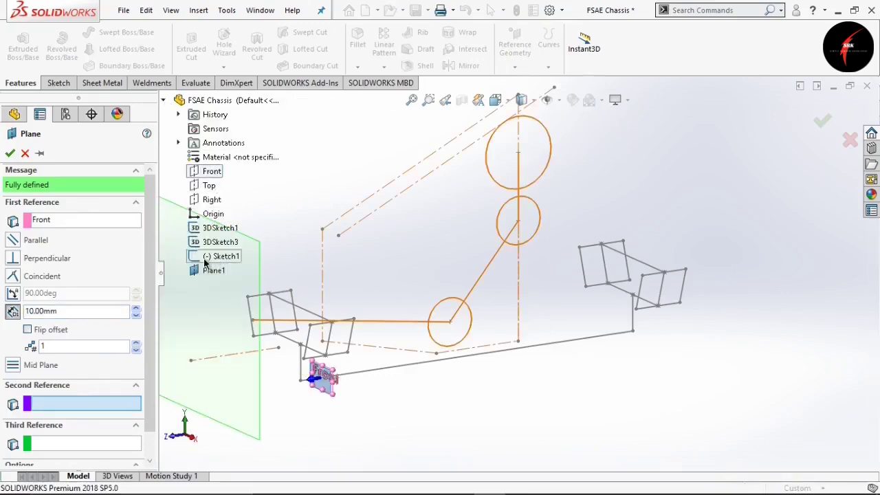
click(520, 346)
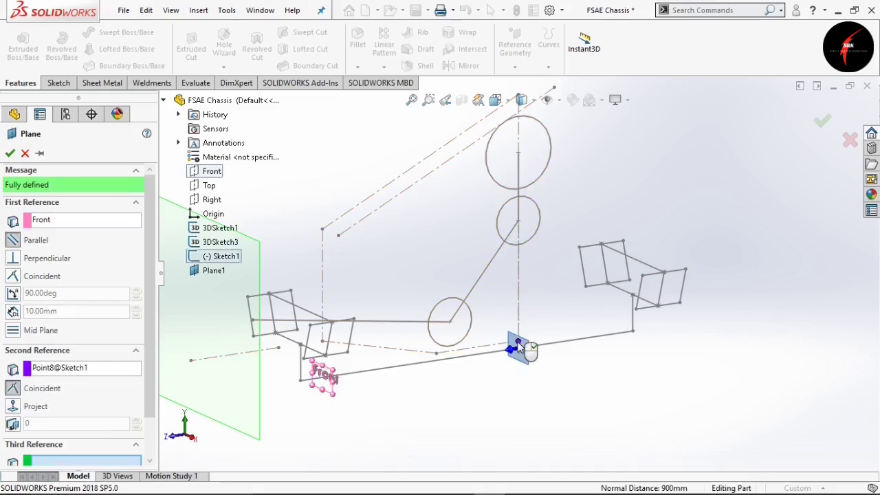
click(10, 153)
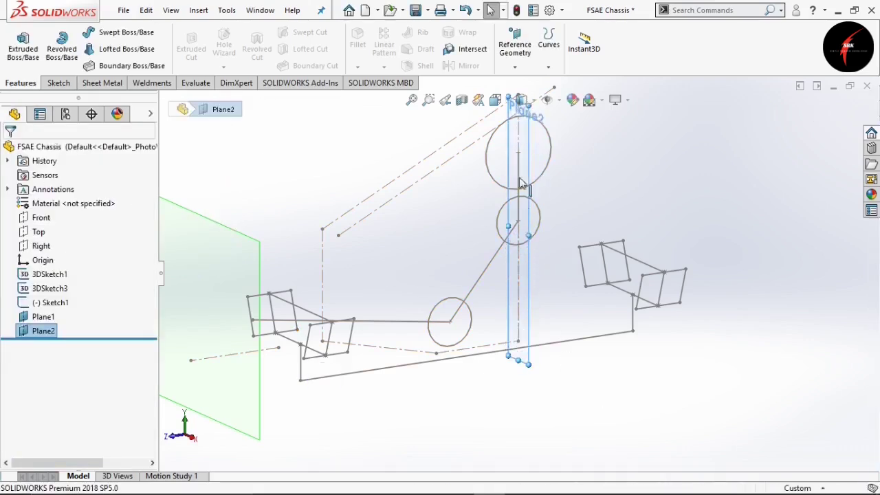
drag(506, 224, 406, 201)
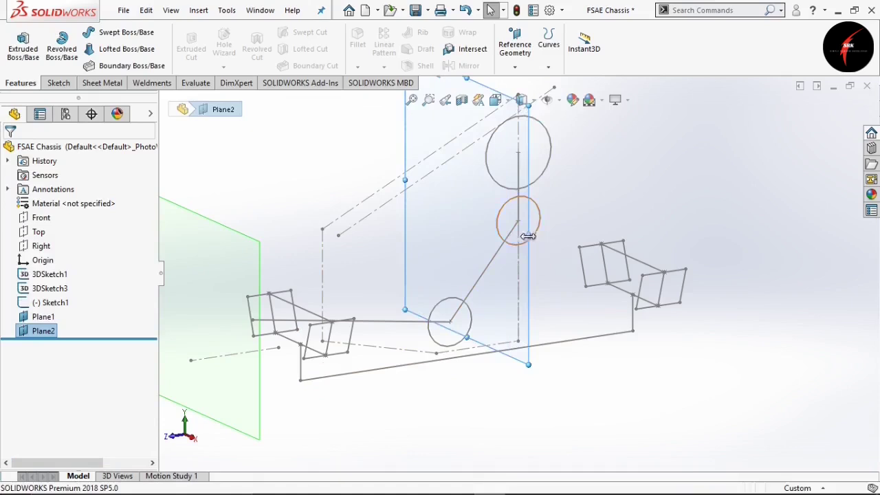
middle_drag(526, 236, 636, 292)
click(636, 292)
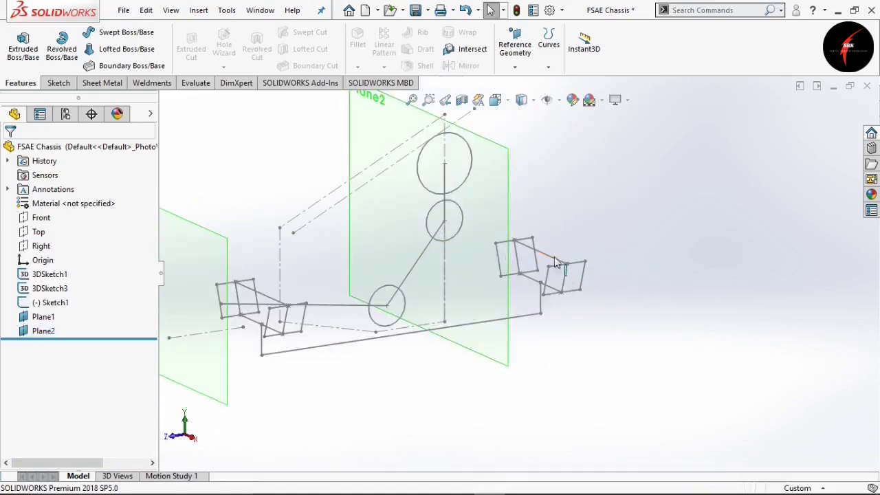
Create a reference plane parallel to Front through the -Z box's outer lower corner and enlarge it around that box.
click(515, 67)
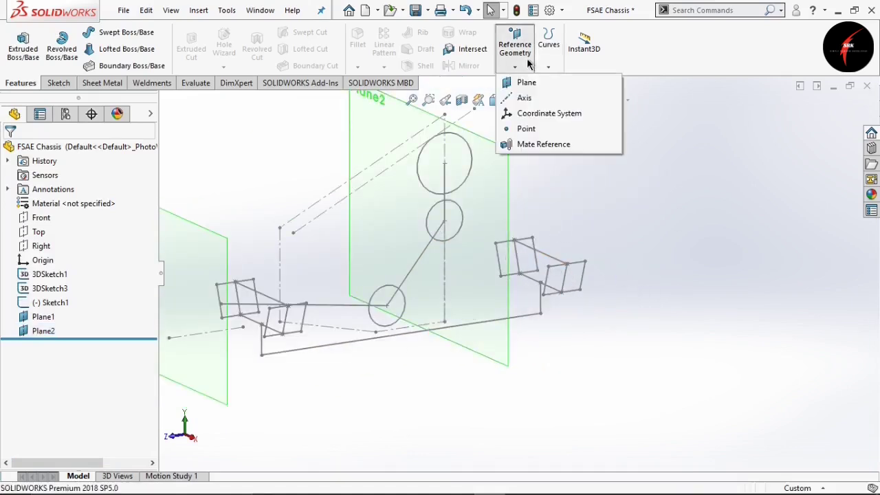
click(526, 83)
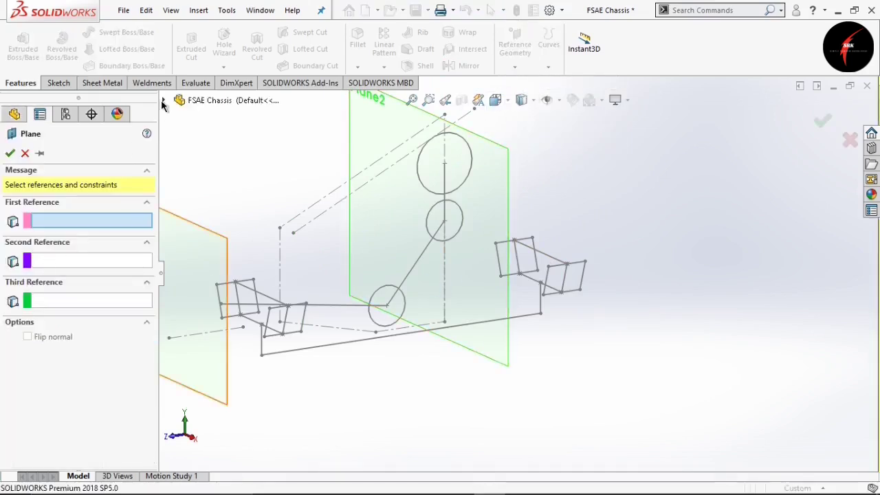
click(163, 100)
click(201, 173)
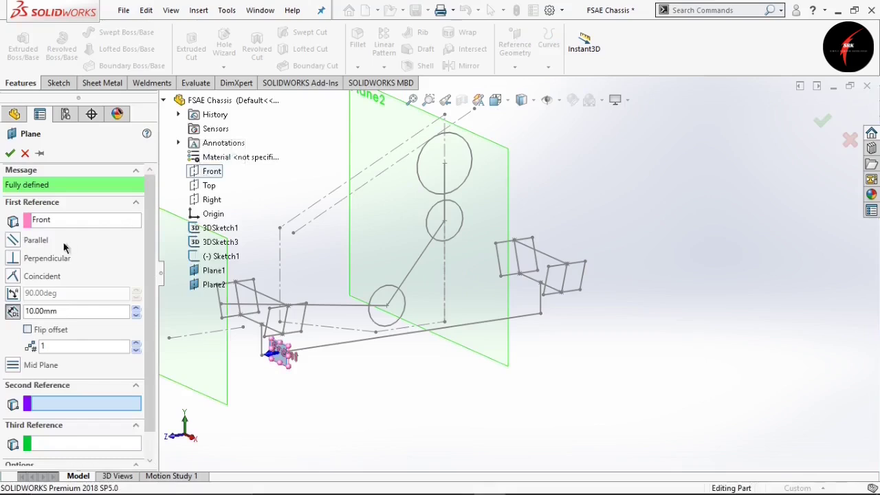
click(580, 292)
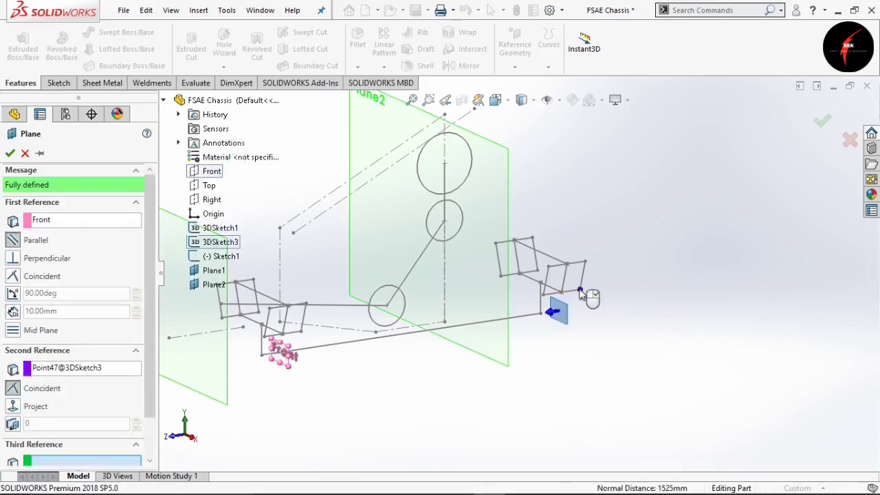
click(10, 153)
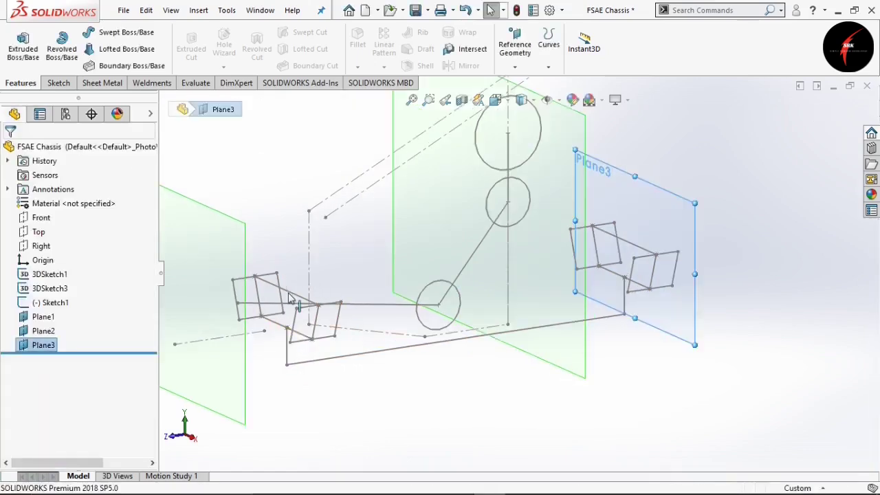
Enlarge the Front plane's displayed boundary so that it spans the inner end of the +Z box.
scroll(289, 296, down, 3)
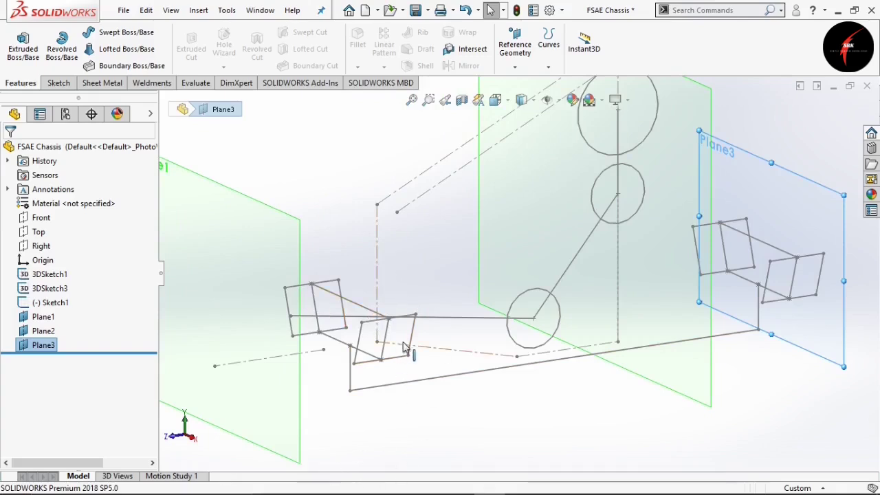
click(421, 293)
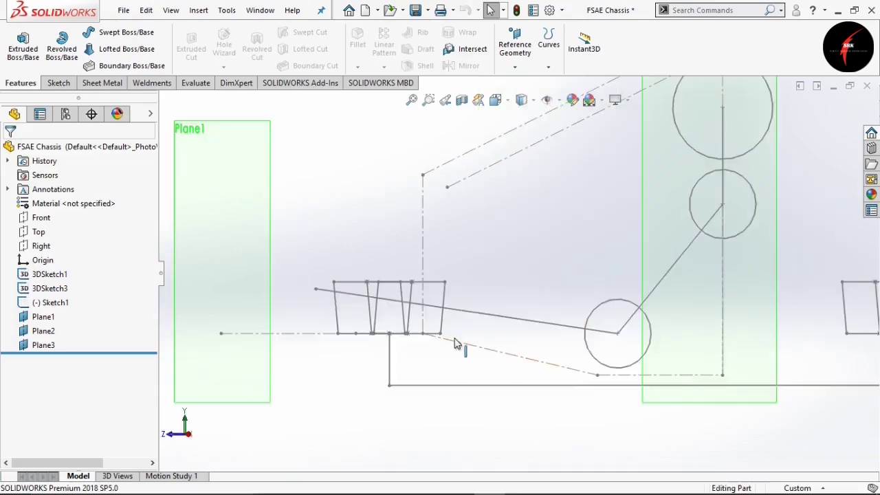
key(Down)
scroll(450, 344, down, 4)
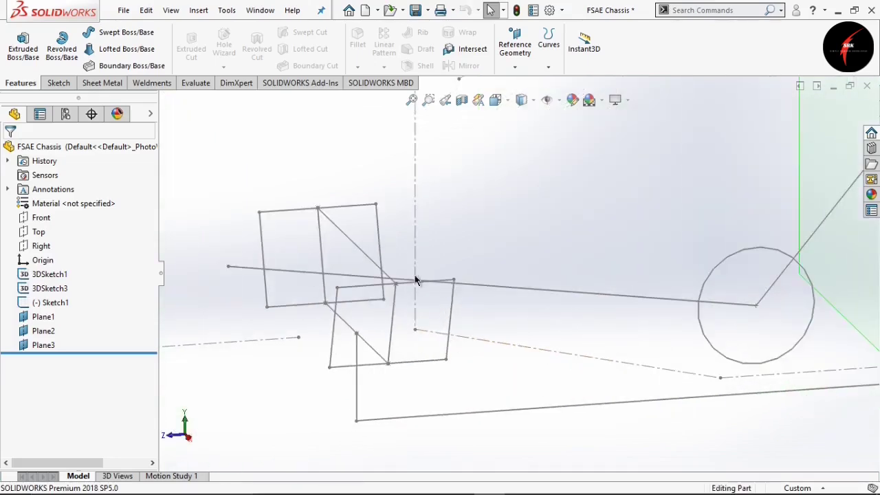
click(40, 217)
drag(409, 383, 299, 177)
scroll(451, 278, up, 4)
mouse_move(452, 281)
middle_down()
mouse_move(491, 276)
mouse_move(483, 231)
middle_up()
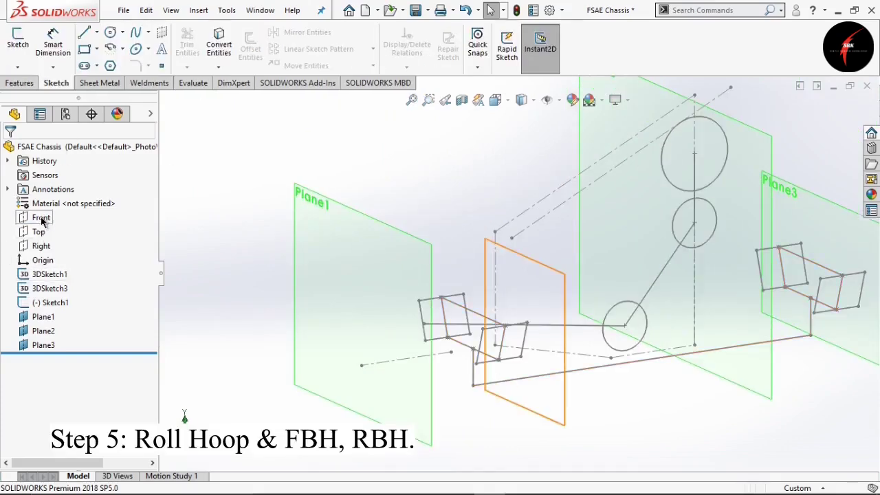
Sketch a closed hoop outline on the Front plane through the +Z box's four inner corners, with vertical sides and a horizontal top about 527 mm wide.
click(40, 217)
click(18, 67)
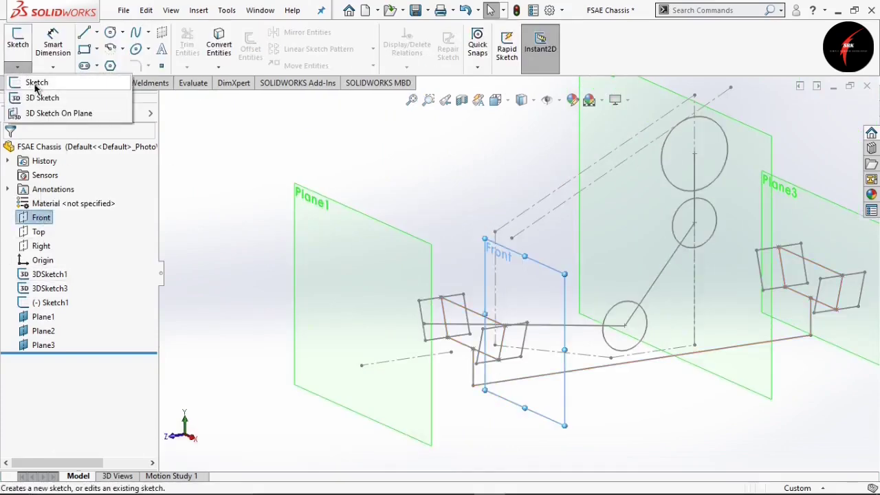
click(33, 82)
key(l)
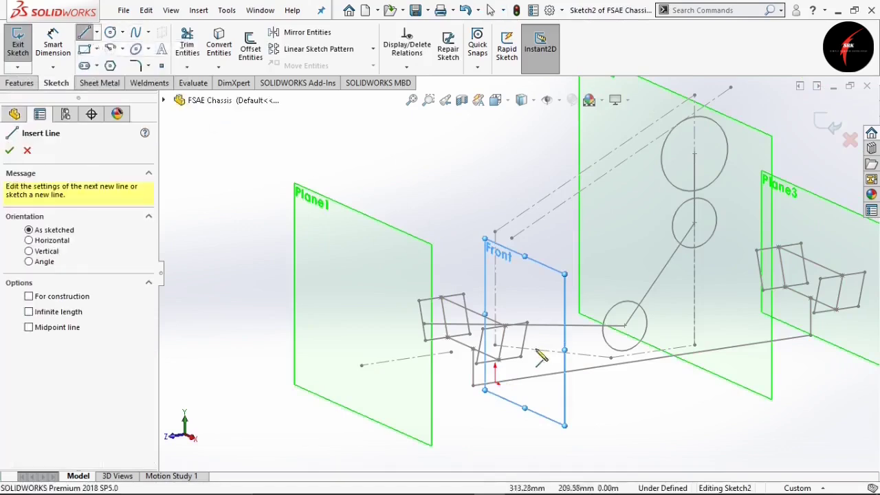
click(521, 356)
click(527, 323)
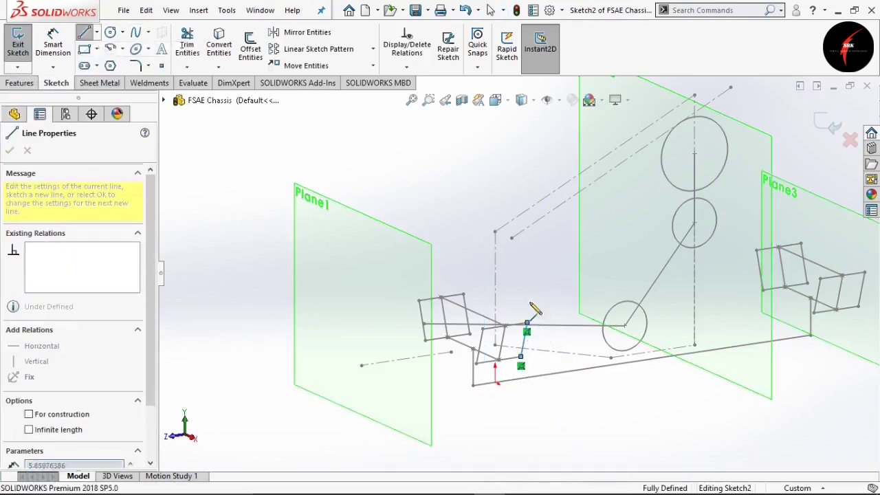
click(526, 240)
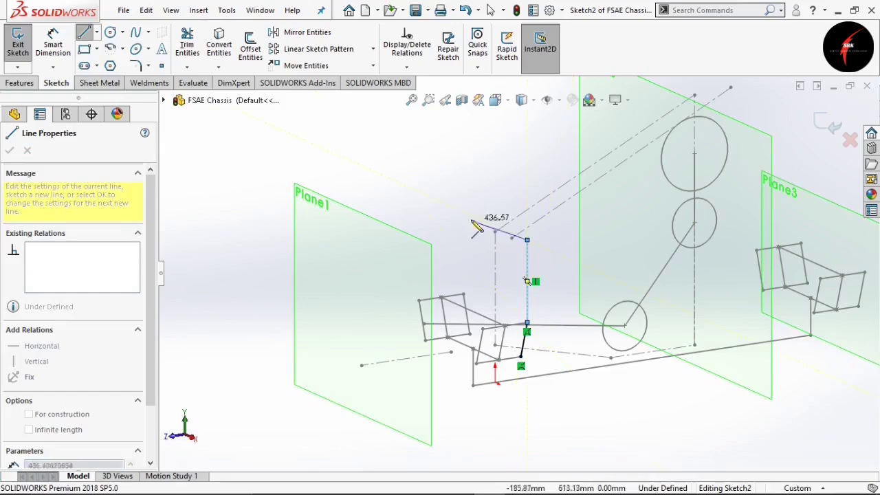
click(460, 210)
click(460, 282)
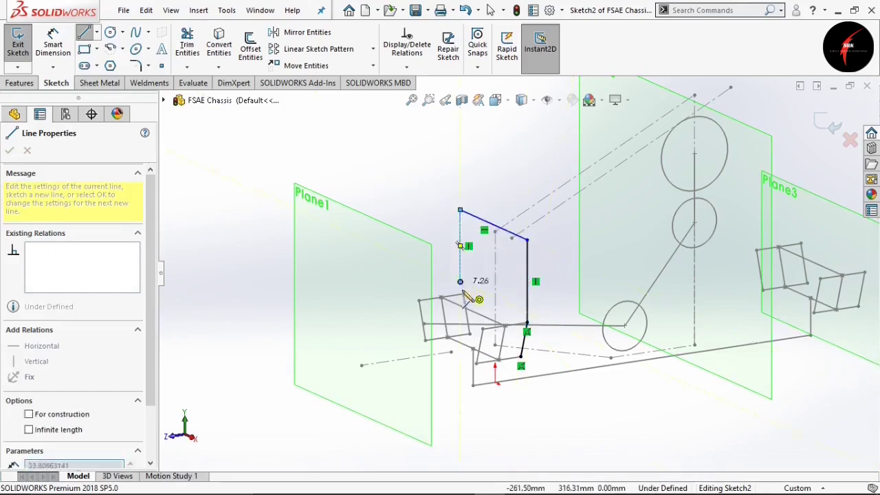
click(469, 335)
click(520, 356)
key(Escape)
Make the midpoint of the hoop's top line coincident with the upper end of the vertical construction line.
scroll(490, 202, down, 4)
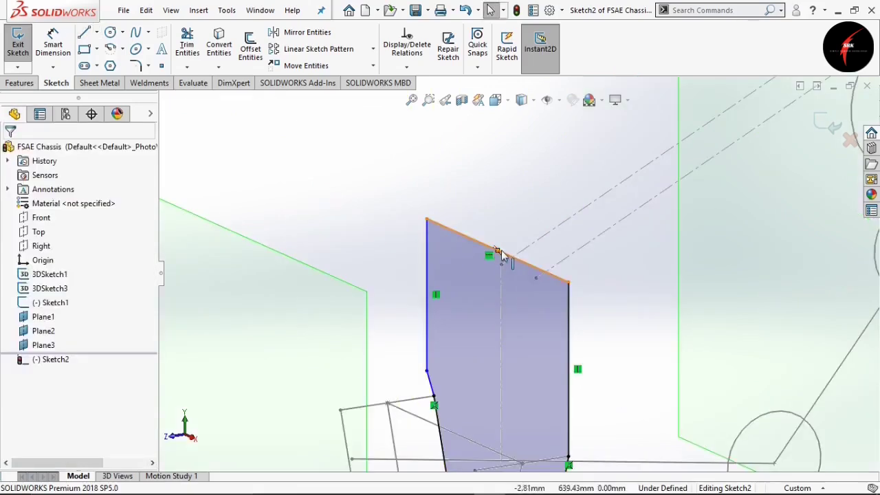
click(498, 252)
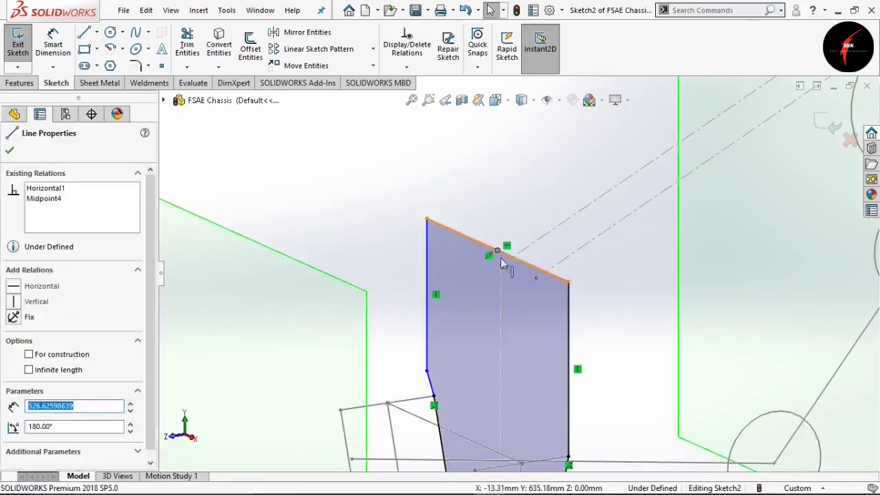
click(502, 266)
ctrl+click(502, 264)
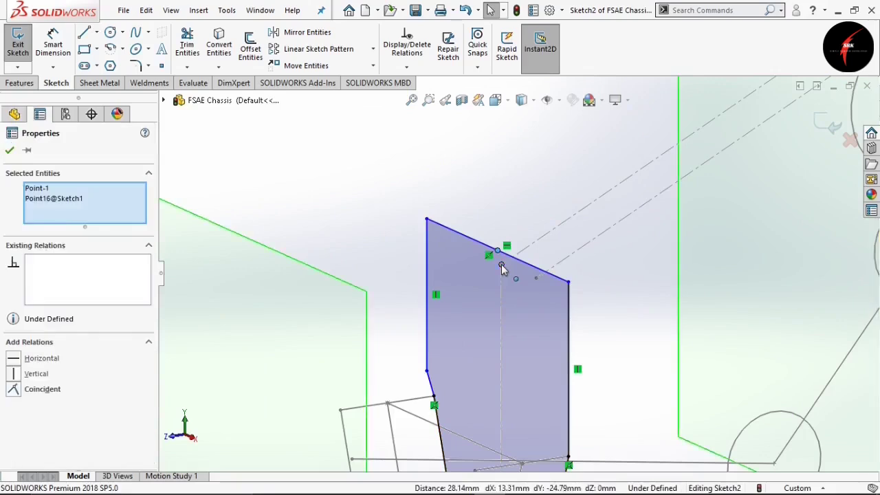
click(42, 389)
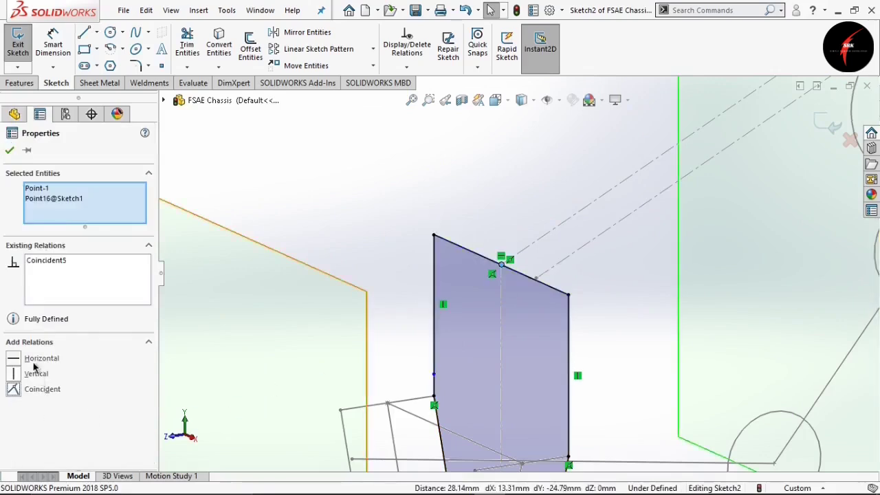
click(11, 150)
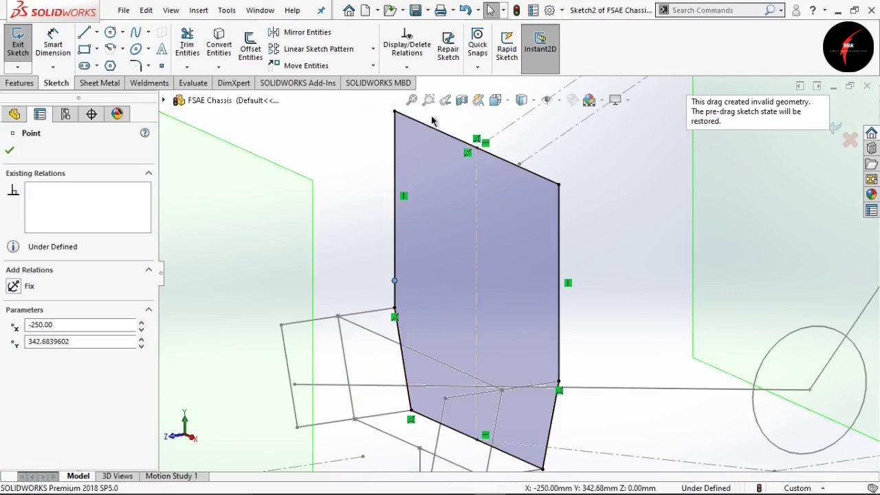
Round both upper corners of the front hoop with 50 mm sketch fillets and close the sketch.
click(136, 65)
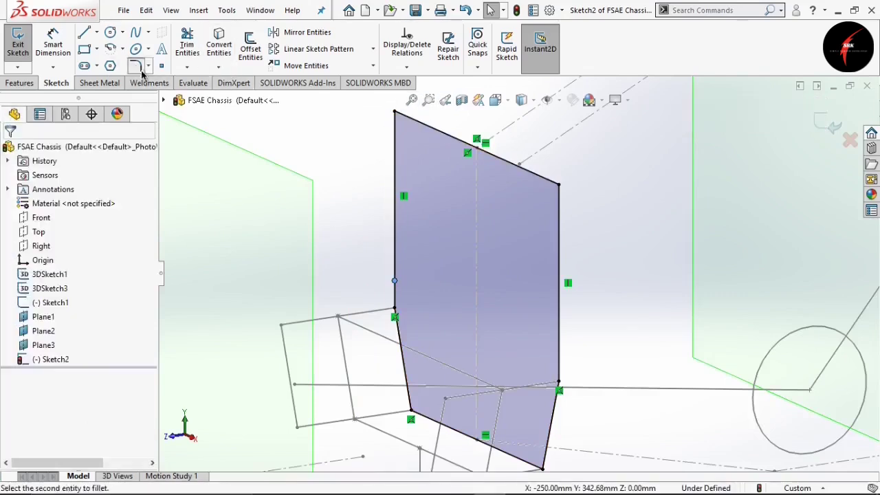
click(436, 131)
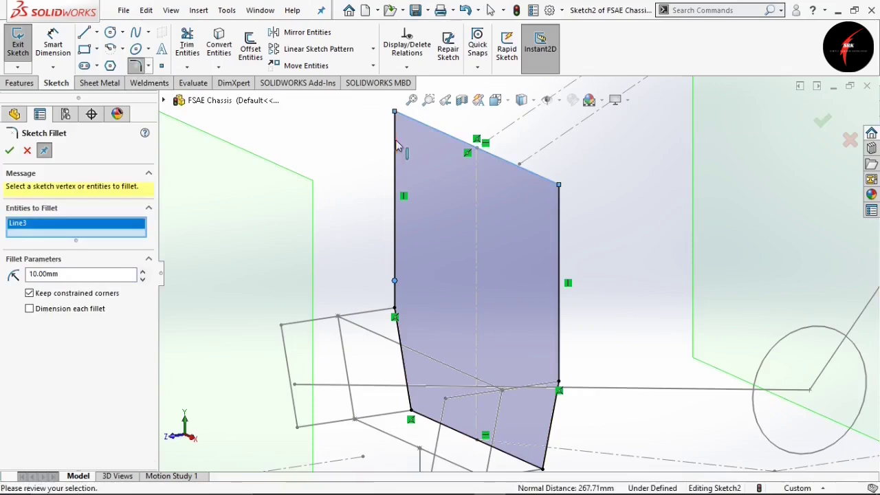
click(394, 112)
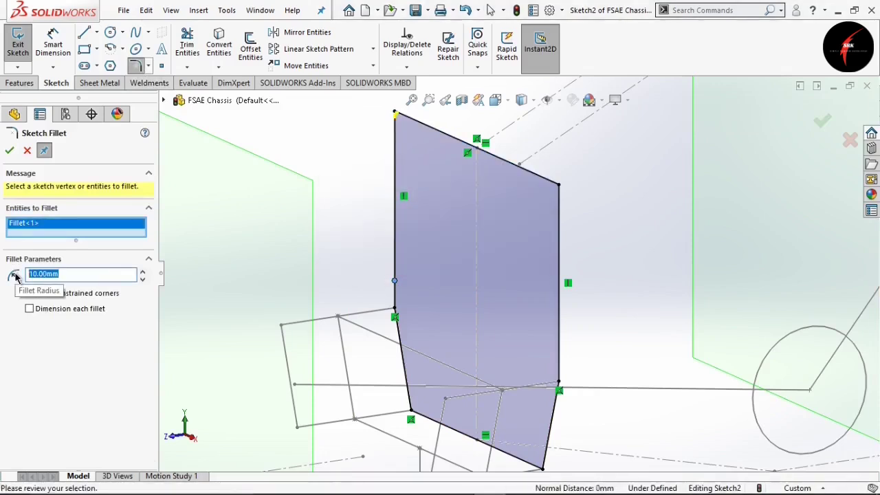
click(559, 220)
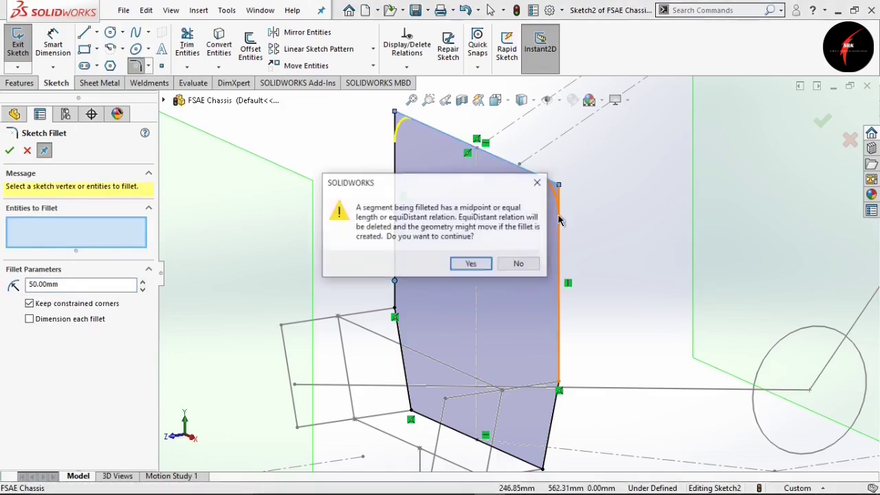
click(470, 263)
click(9, 151)
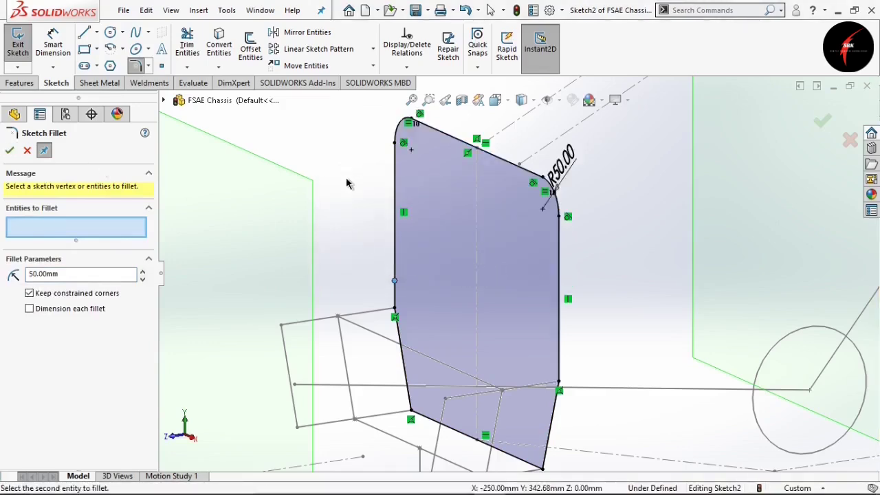
key(Escape)
scroll(391, 222, up, 4)
scroll(560, 245, down, 2)
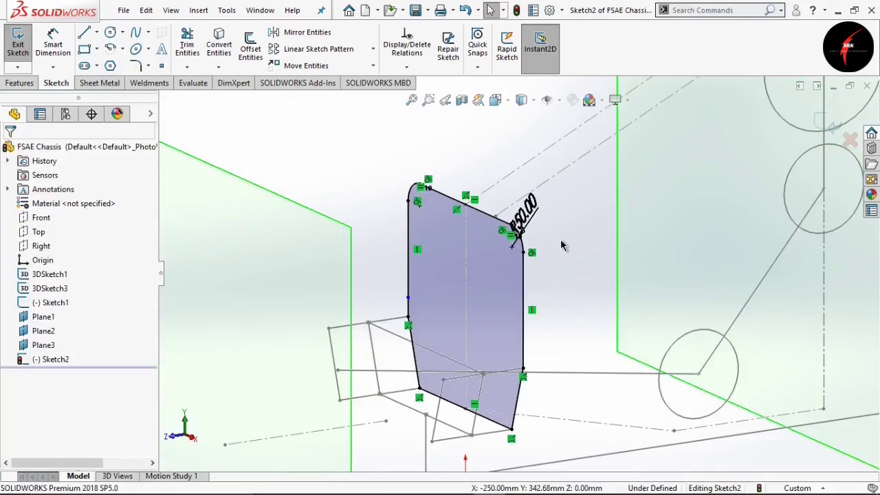
scroll(561, 245, up, 6)
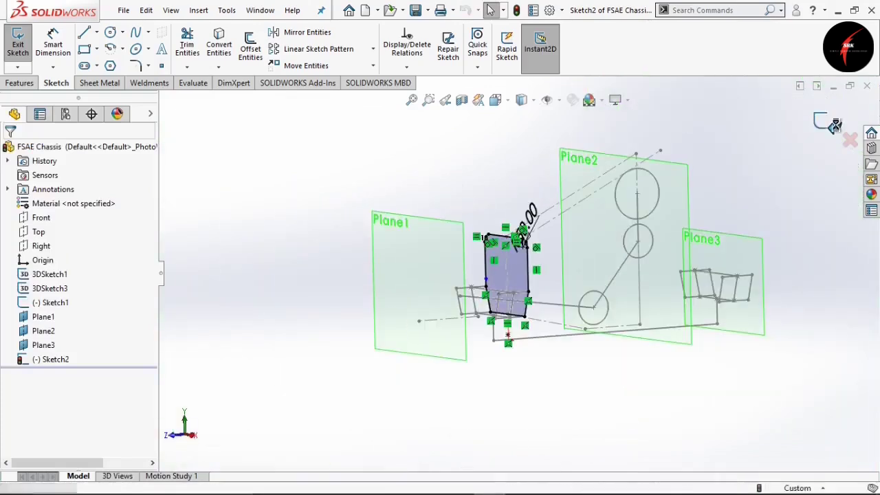
click(834, 124)
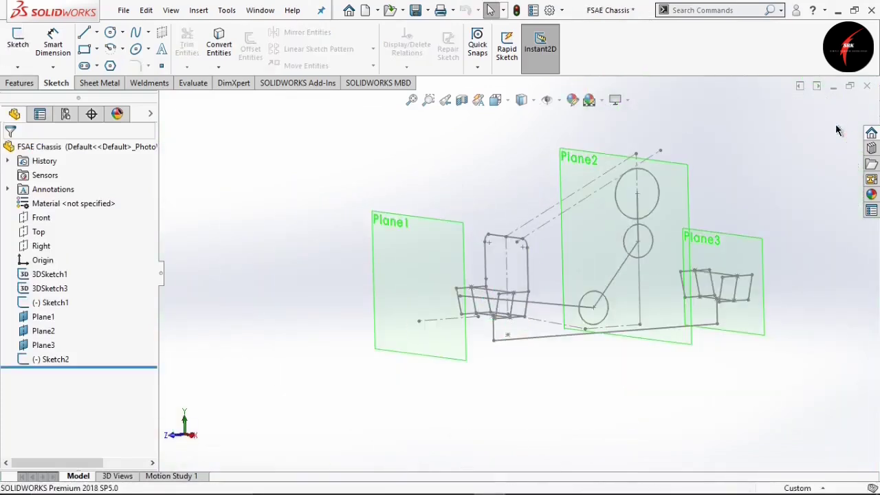
Start a sketch on Plane2 and draw a midpoint base line centred on the lower end of the driver template's vertical construction line.
click(32, 334)
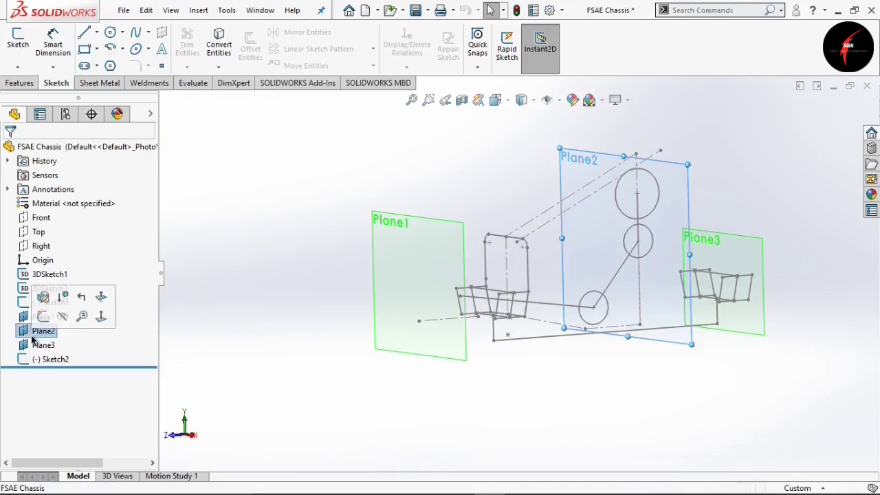
click(16, 55)
click(96, 32)
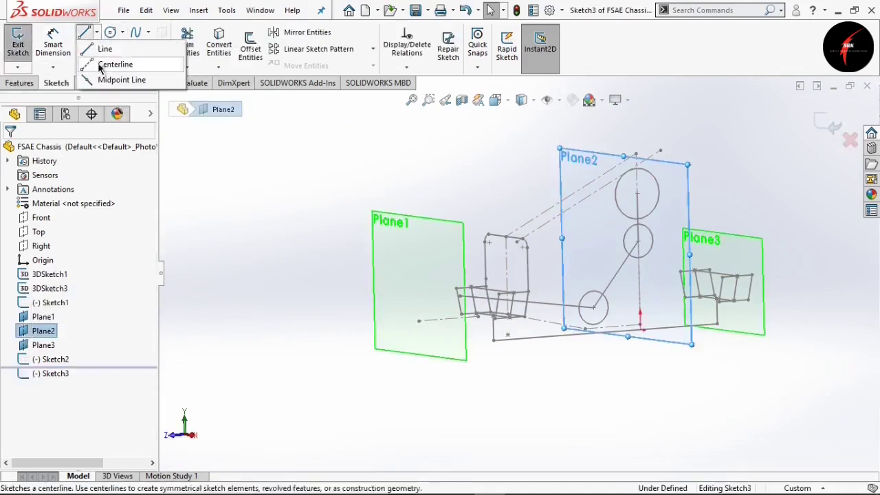
click(94, 80)
scroll(622, 385, down, 3)
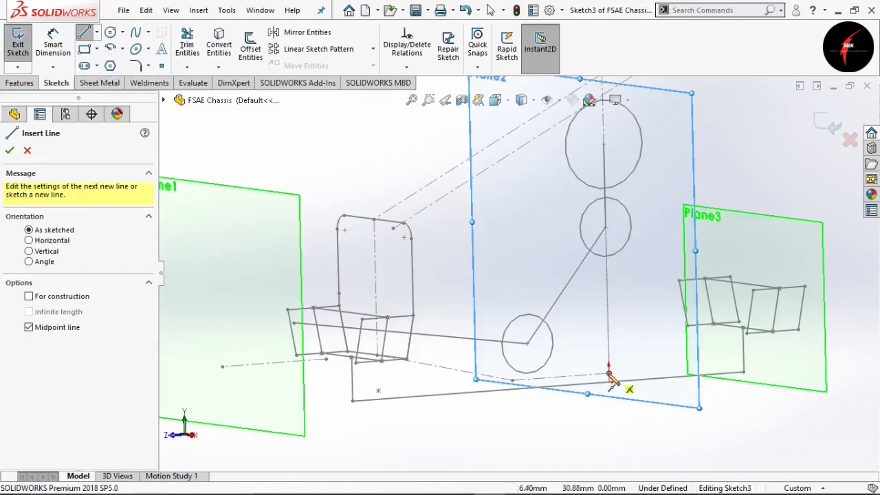
click(608, 371)
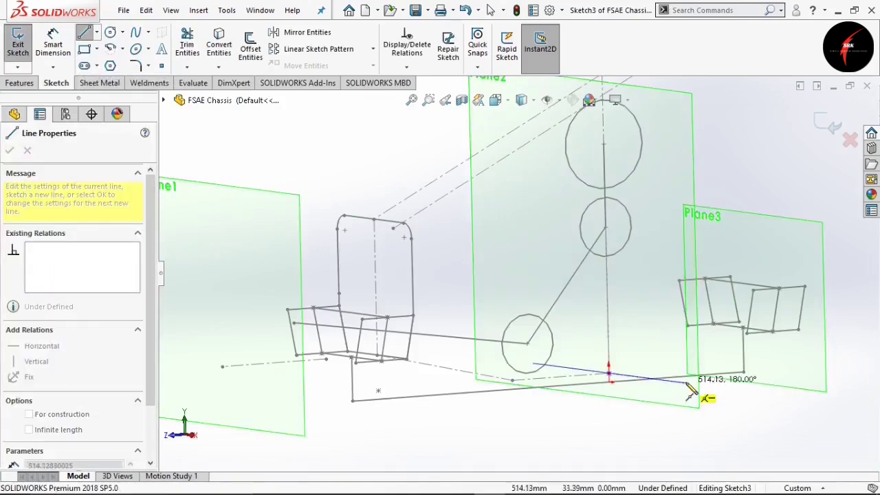
click(688, 378)
Close a five-sided outline on the base line, with short flared lower sides and upper sides about 1240 mm long meeting above the driver's head.
click(706, 308)
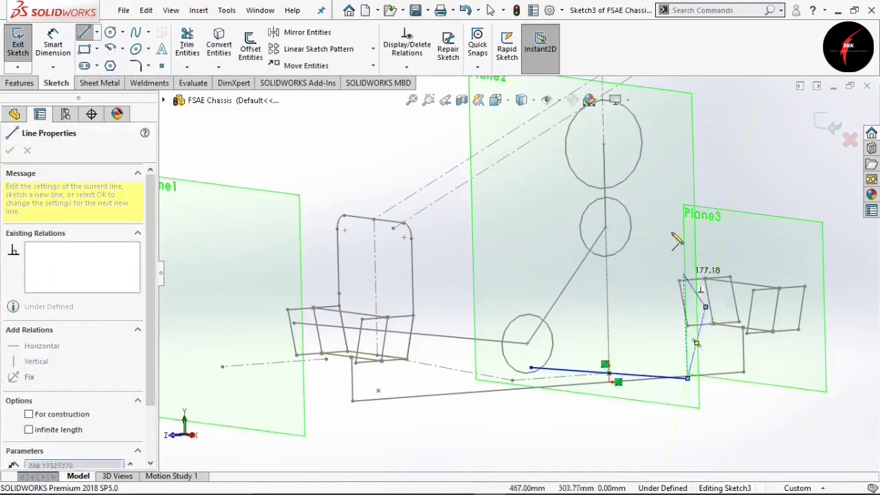
scroll(660, 220, up, 3)
click(565, 108)
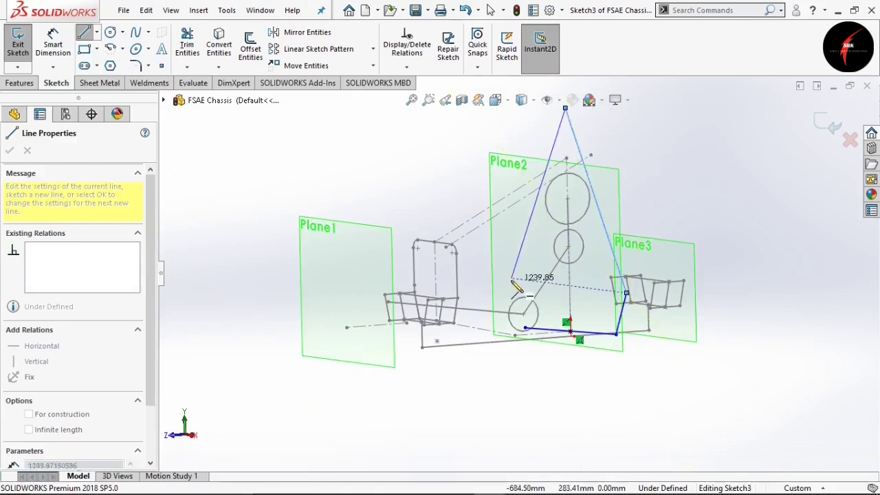
click(511, 278)
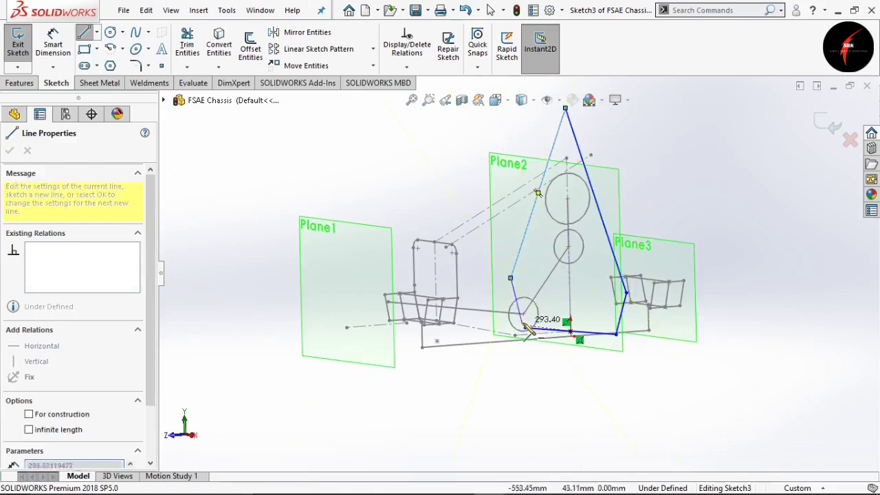
click(526, 329)
key(Escape)
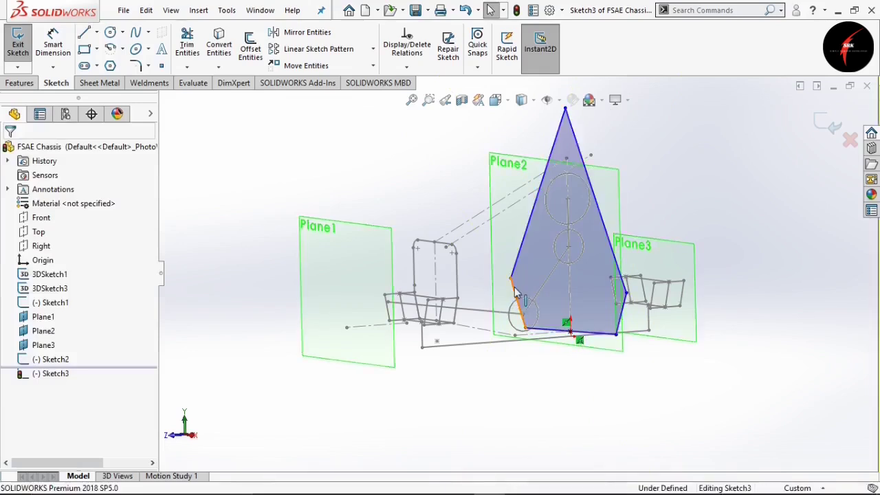
Make the two short lower sides equal in length, and likewise the two long upper sides.
click(517, 300)
ctrl+click(623, 311)
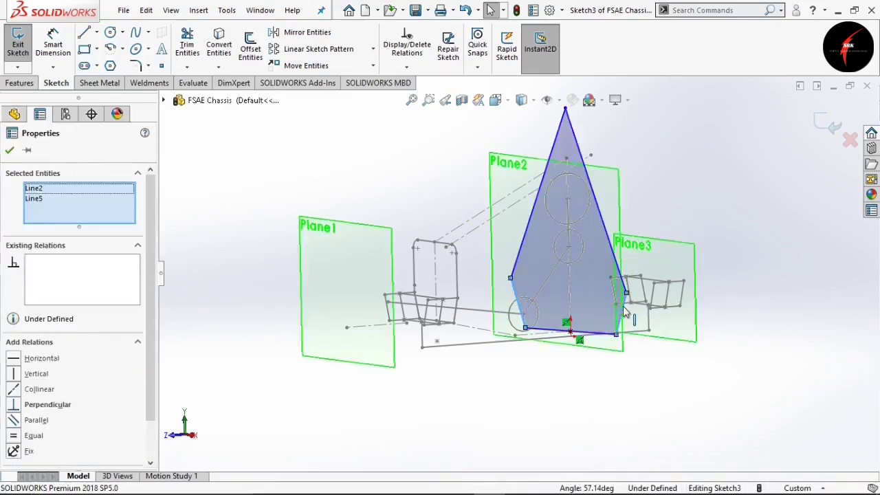
click(33, 435)
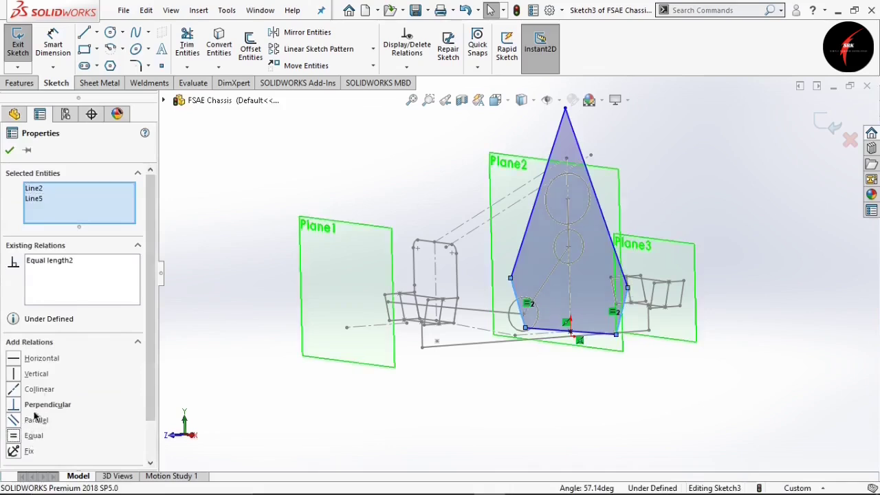
click(10, 150)
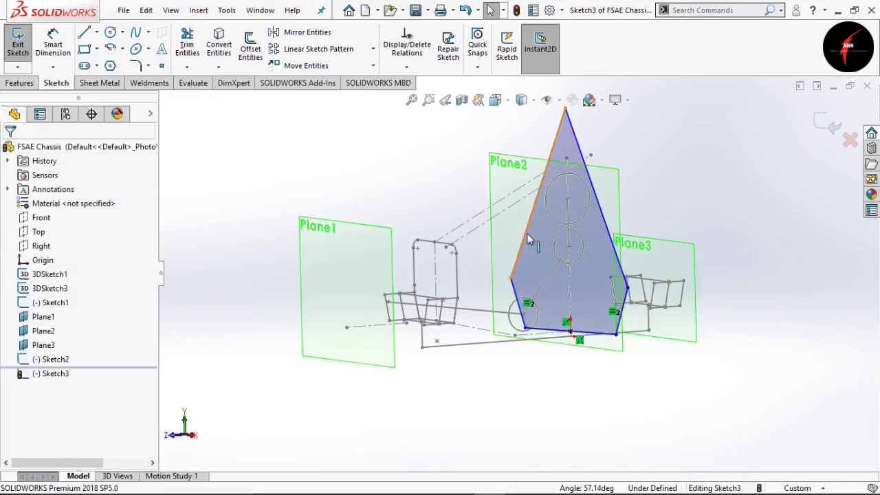
click(579, 250)
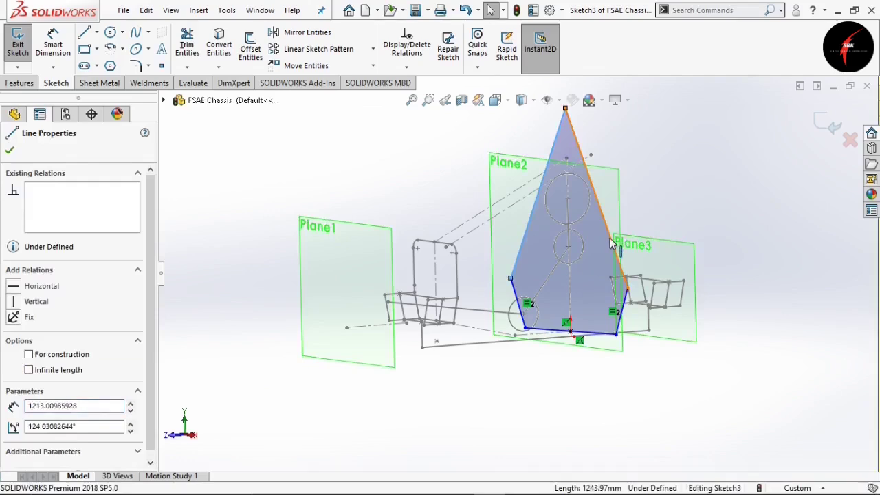
ctrl+click(616, 248)
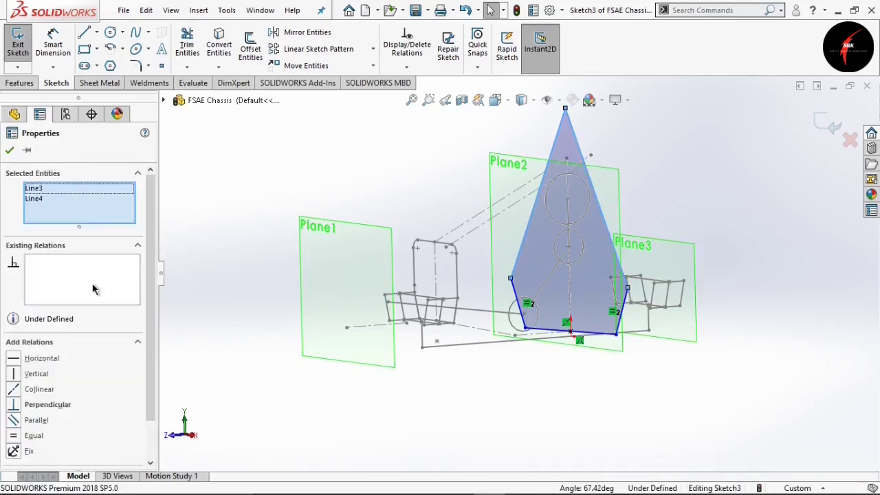
click(32, 436)
click(9, 152)
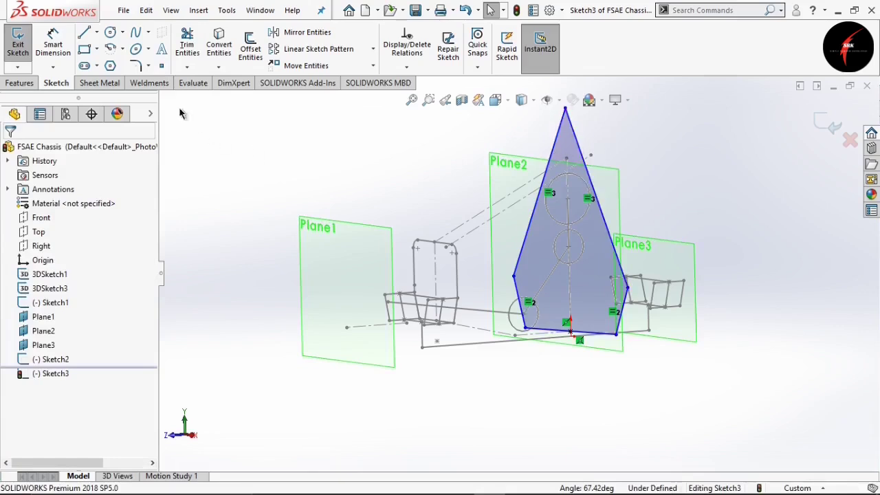
Round the outline's peak with a 100 mm sketch fillet between the two long upper sides.
click(135, 66)
click(556, 145)
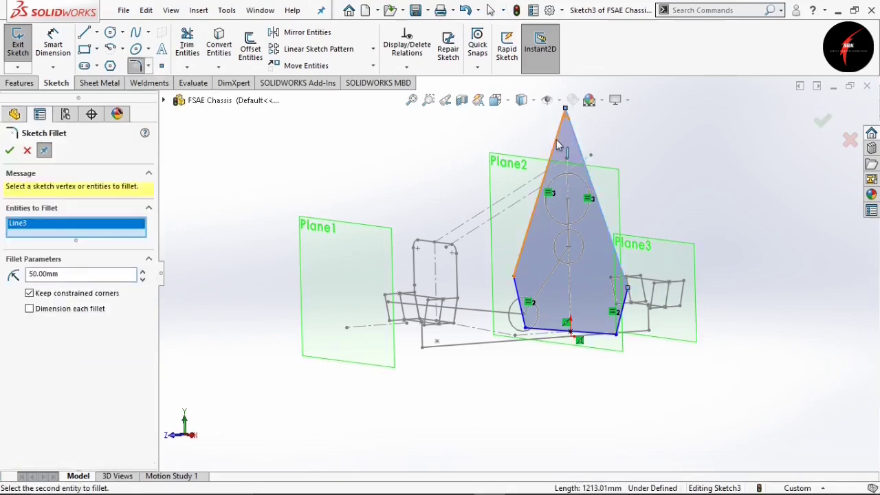
click(557, 145)
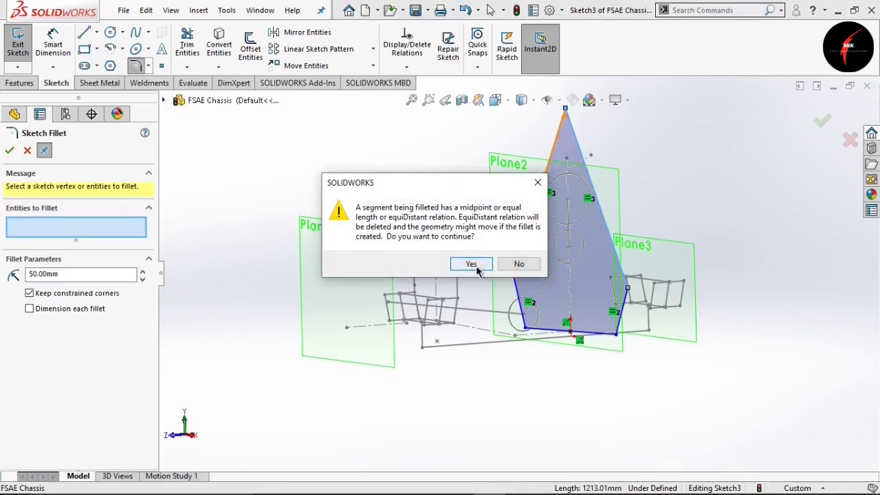
click(474, 266)
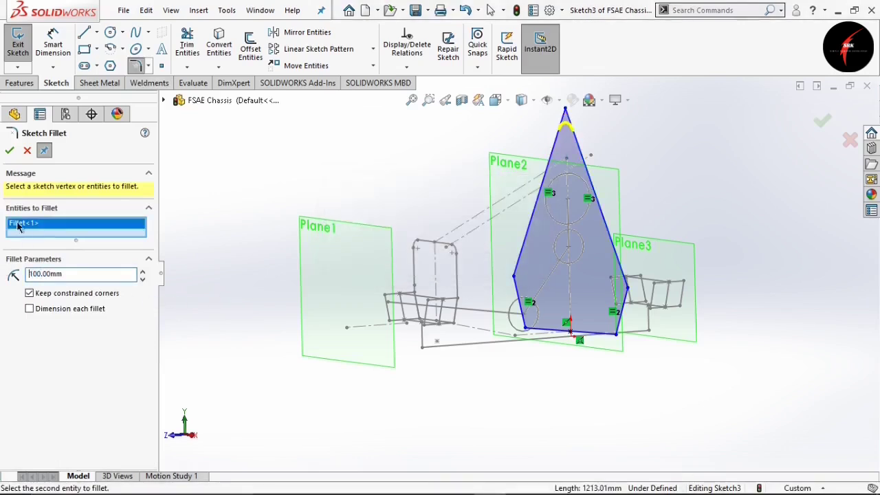
click(9, 149)
Make the midpoint of the peak arc coincident with the upper end of the driver template's vertical construction line.
scroll(536, 145, down, 5)
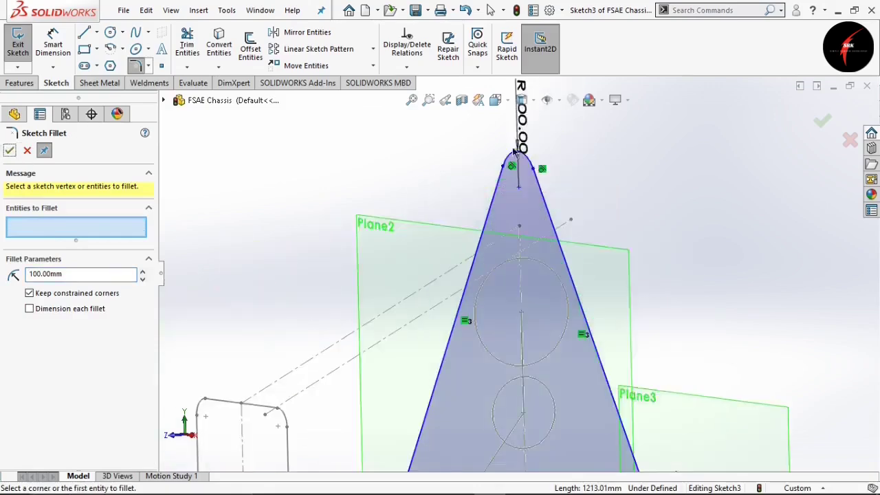
click(533, 196)
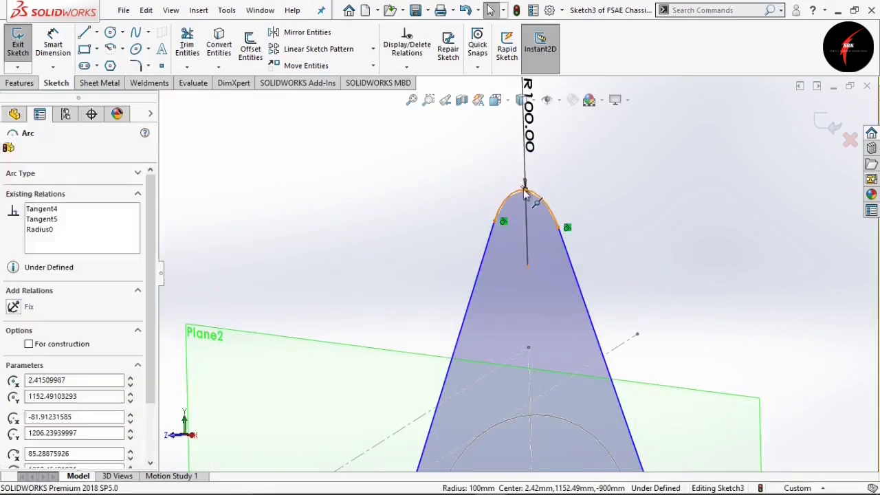
click(527, 349)
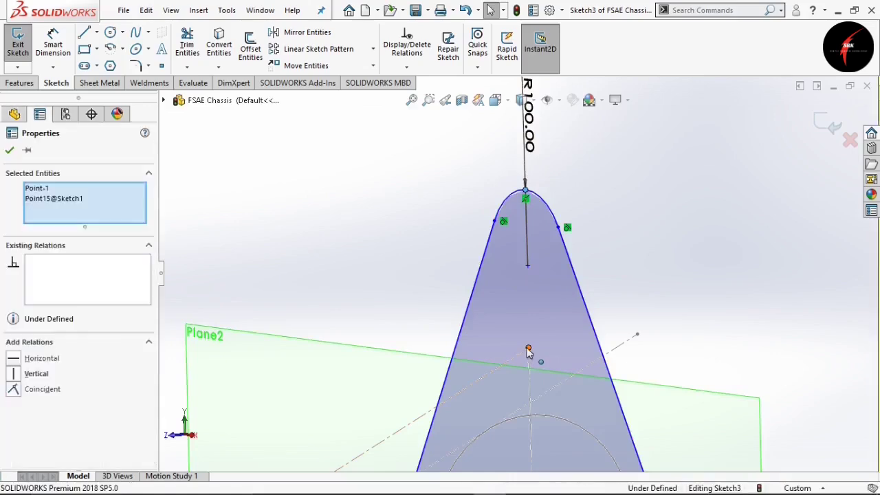
click(41, 389)
click(9, 152)
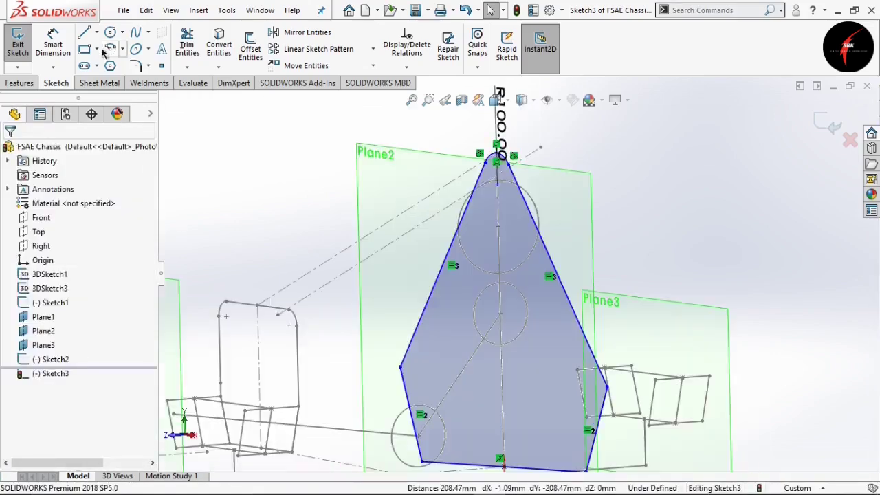
Draw a construction line between the outline's two side corners and set the width across it to 600 mm.
click(98, 35)
click(114, 63)
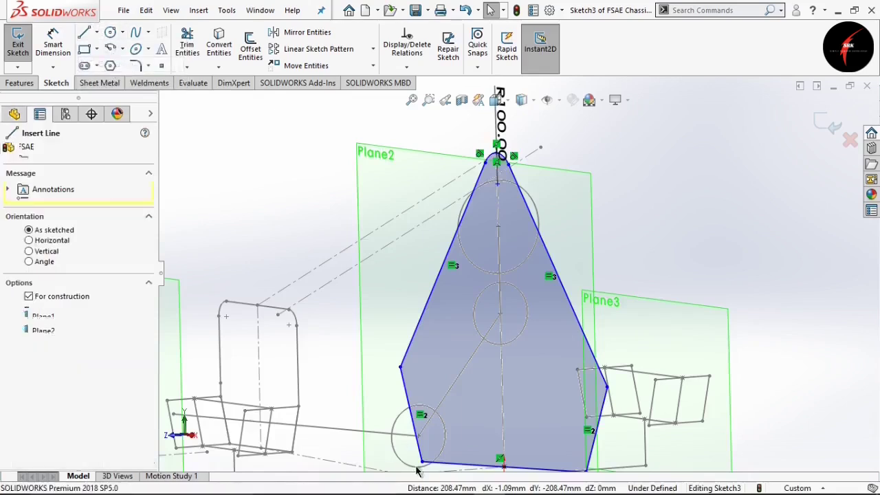
click(401, 368)
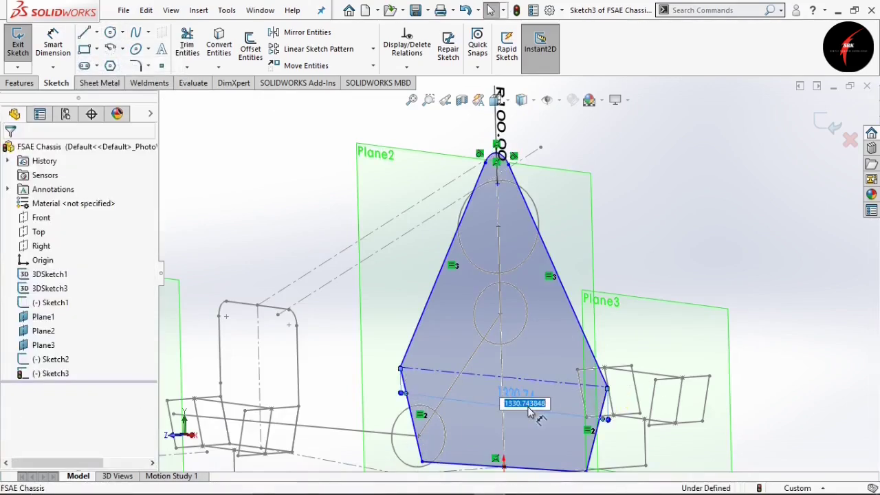
text(60)
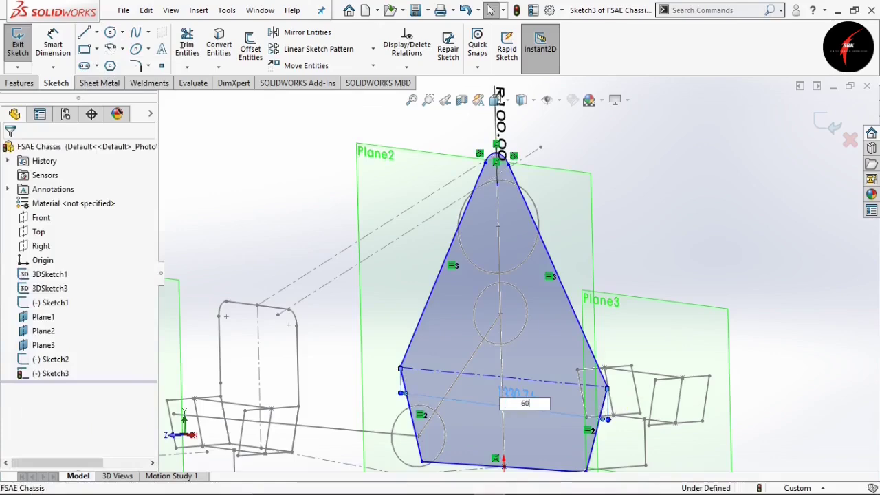
text(0)
Dimension the main hoop's base line to 550 mm.
scroll(543, 380, down, 3)
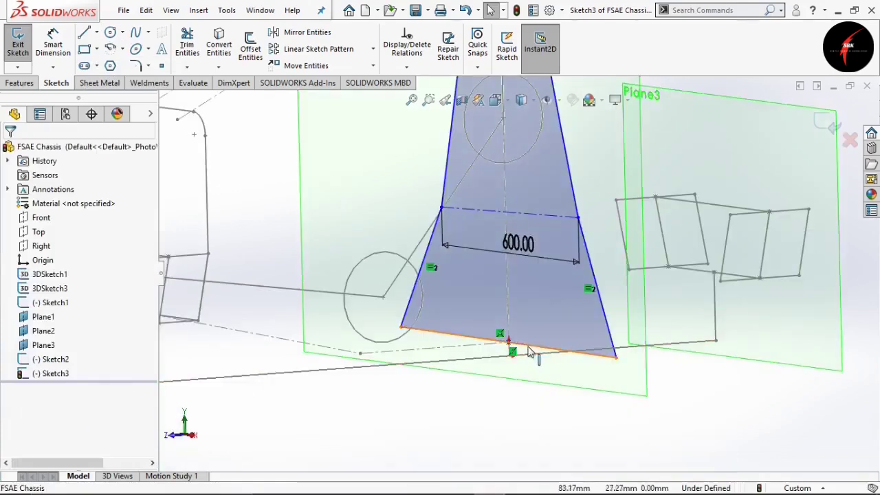
click(527, 349)
click(534, 371)
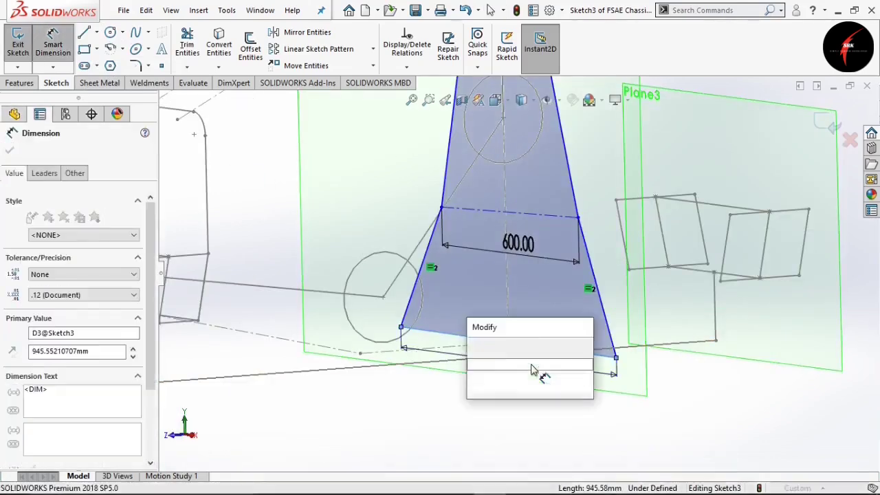
text(550)
key(Return)
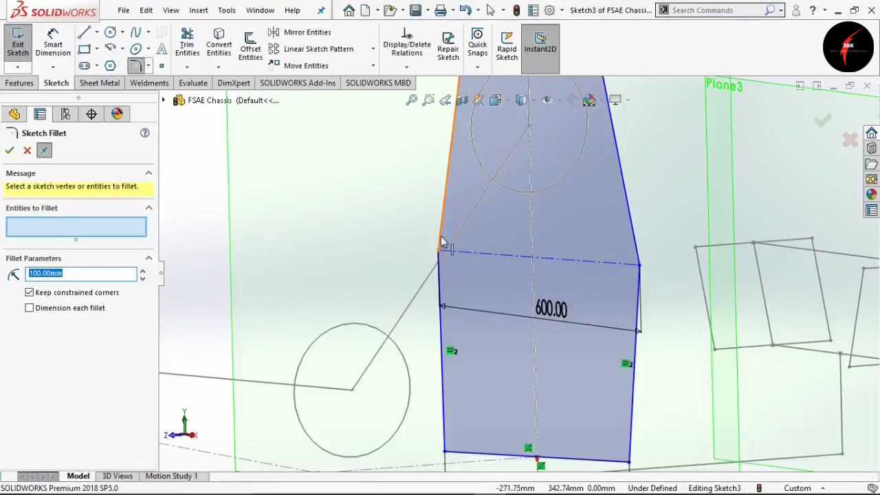
Round both side corners of the main hoop with 100 mm sketch fillets between the lower and upper sides.
click(441, 237)
click(441, 256)
click(463, 261)
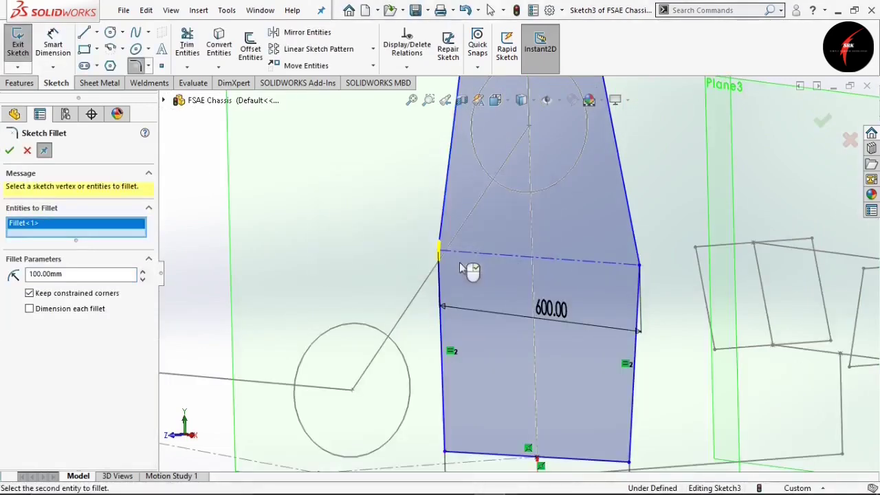
click(637, 297)
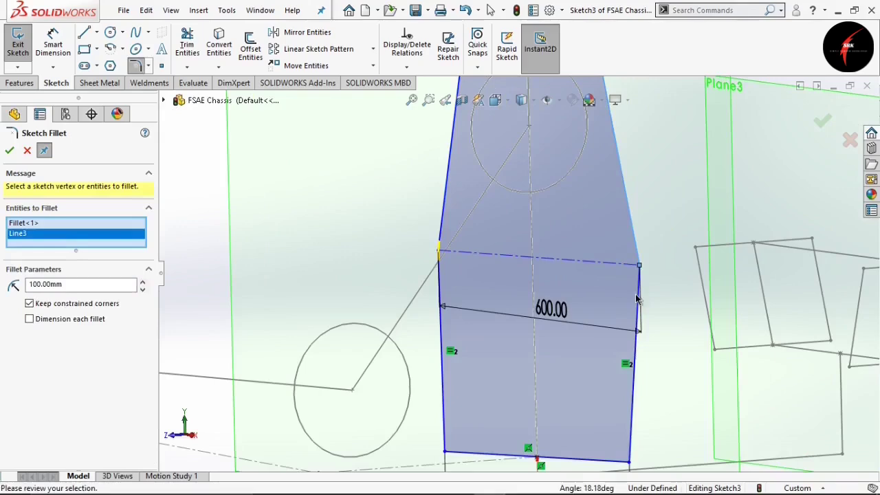
click(465, 262)
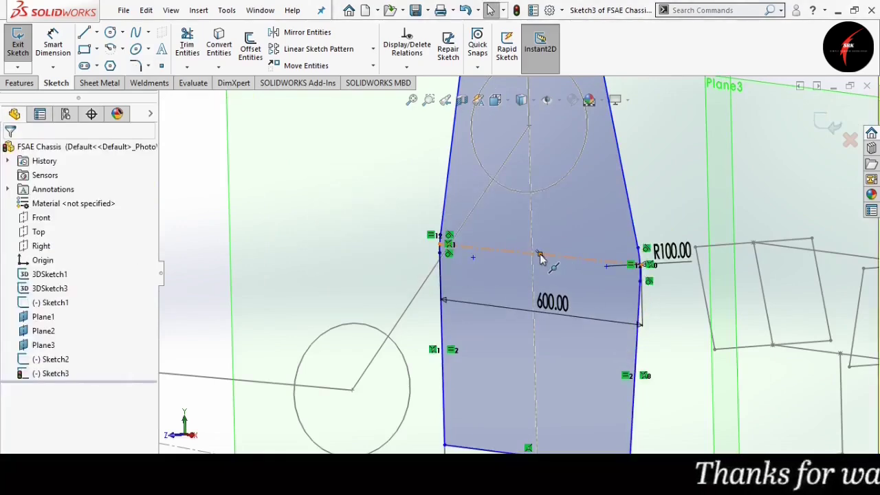
Make the midpoint of the 600 mm construction line coincident with the driver template's vertical construction line.
click(540, 254)
ctrl+click(530, 225)
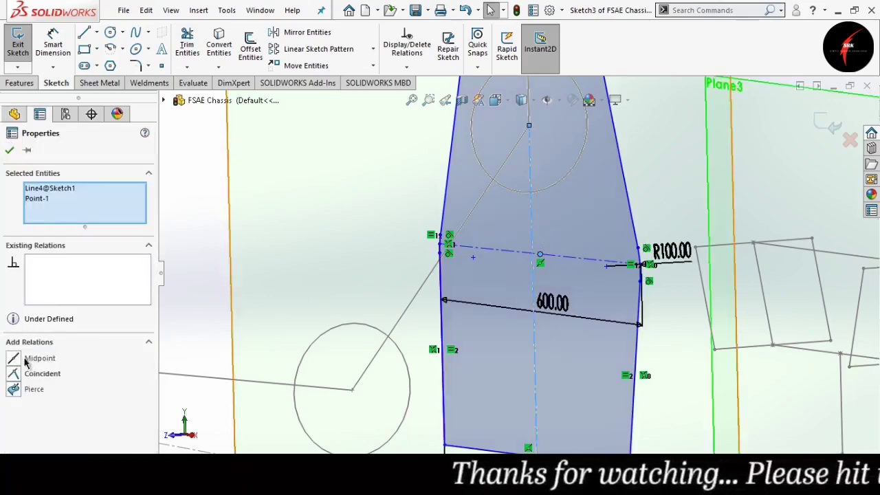
click(28, 377)
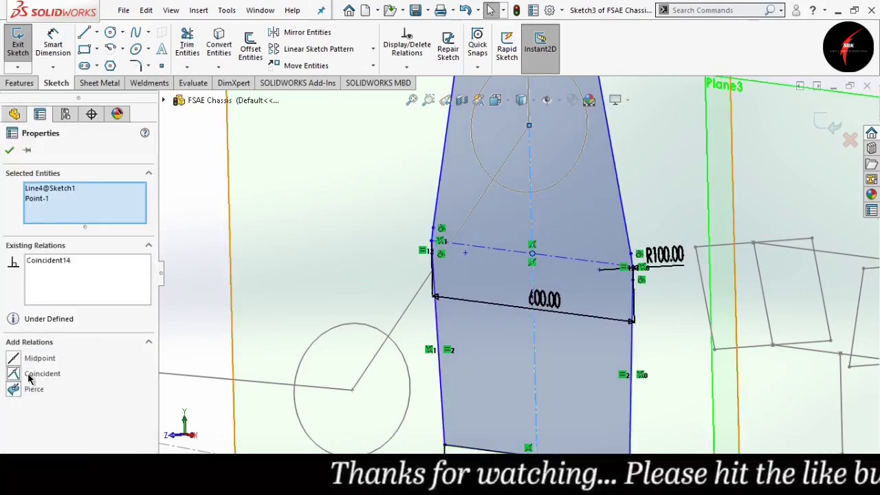
click(9, 150)
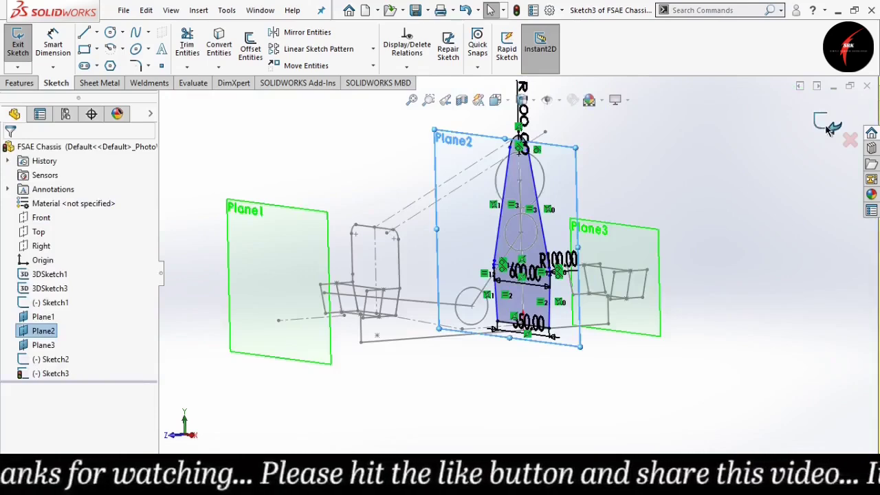
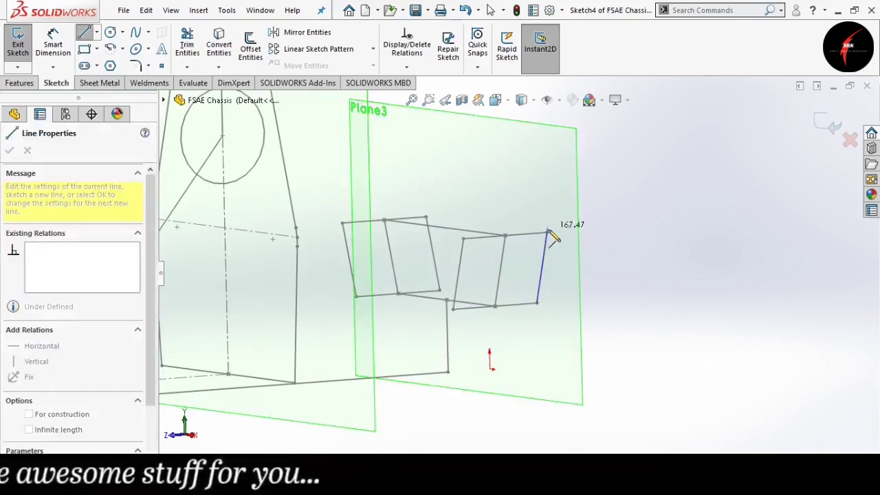
Complete a closed six-sided outline on Plane3 through the four rear 3D-sketch corner points, with raised sides and a horizontal top line.
click(548, 151)
click(423, 136)
click(426, 218)
click(439, 290)
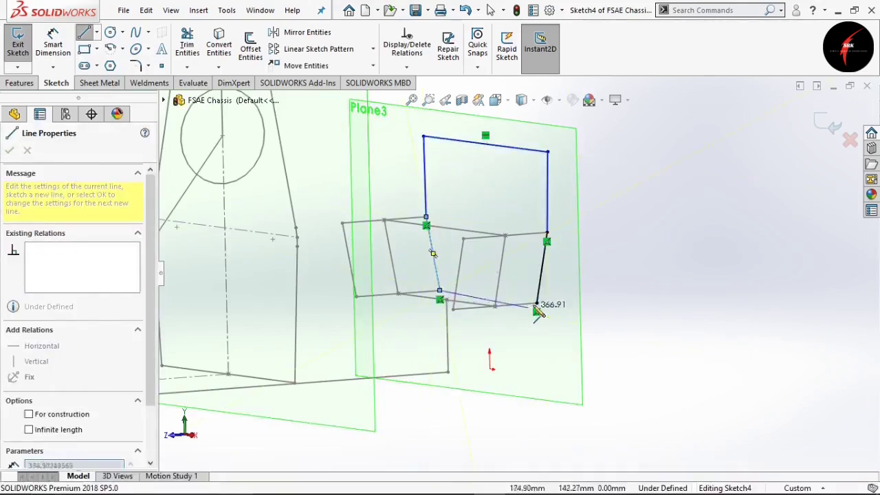
click(537, 302)
Round the two upper corners of the rear outline with 100 mm sketch fillets.
click(135, 66)
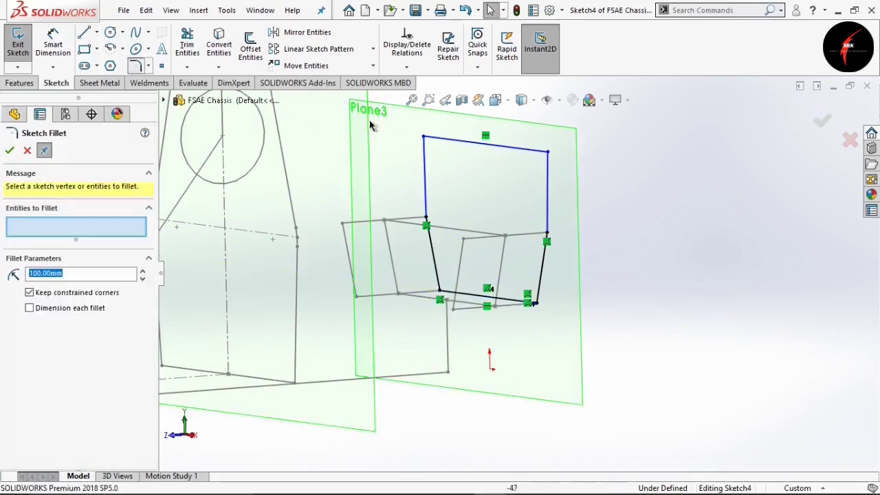
click(445, 147)
click(426, 157)
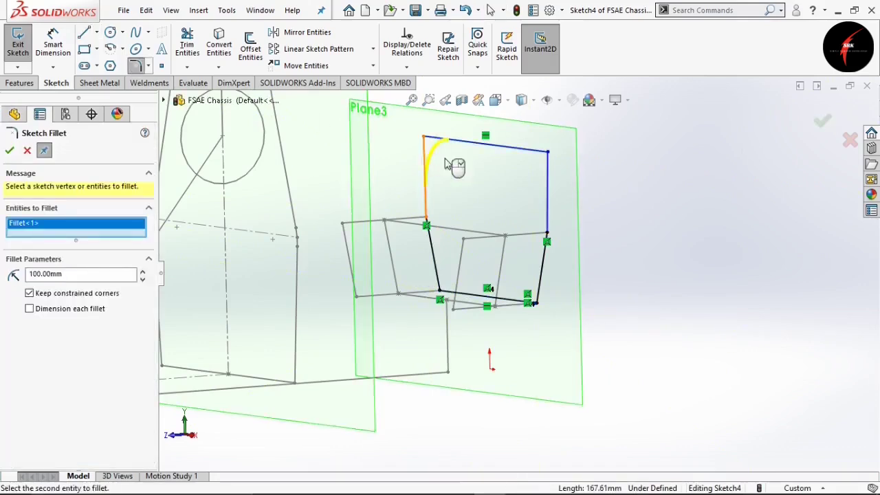
click(547, 162)
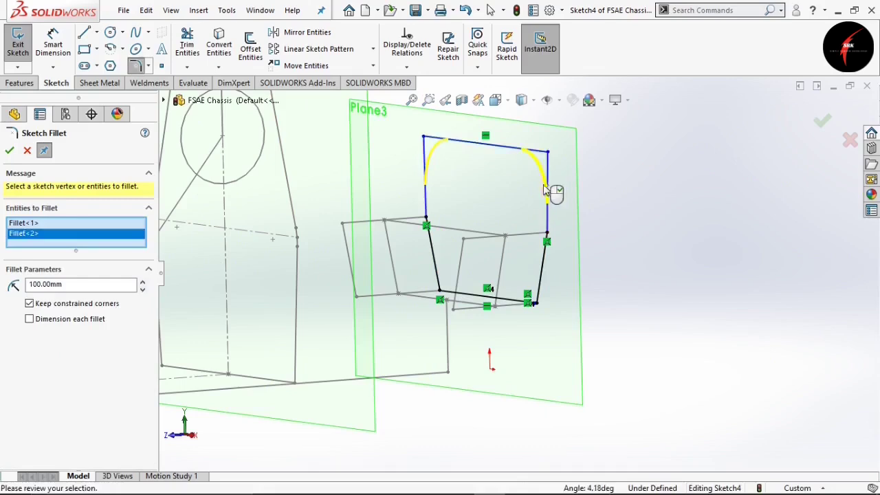
click(10, 152)
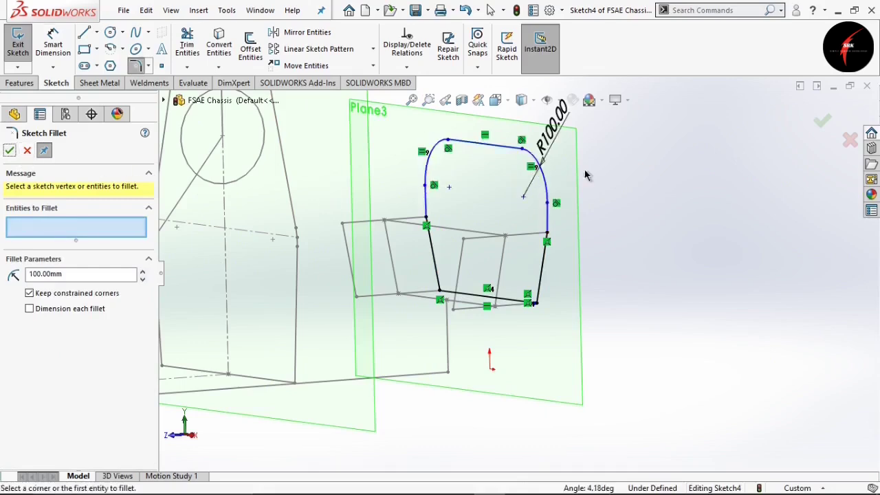
Dimension the rear outline's overall height between its top and bottom lines to 300 mm and finish the sketch.
click(53, 43)
click(495, 146)
click(492, 299)
click(570, 242)
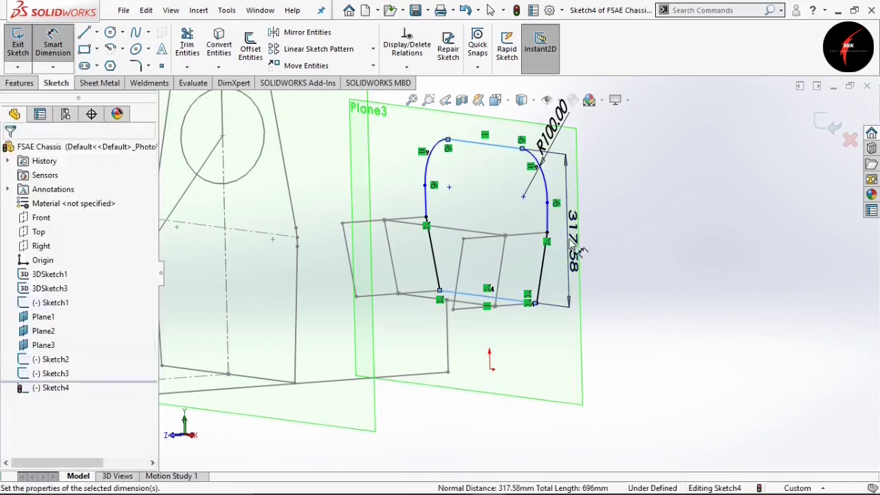
text(300)
key(Return)
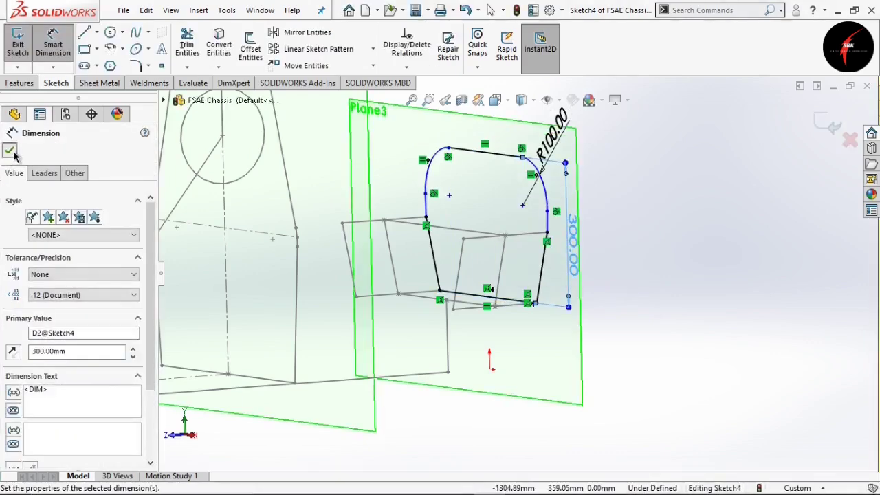
click(9, 151)
key(Escape)
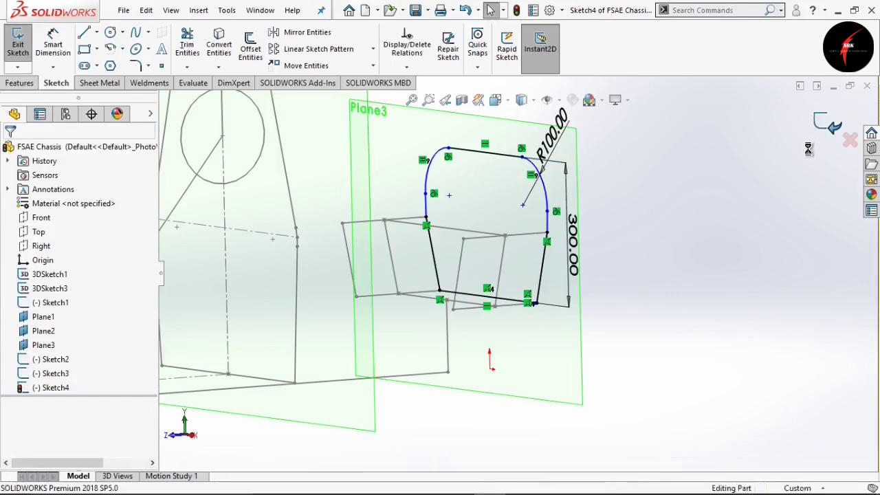
Start a sketch on Plane1 and draw a horizontal midpoint line about 919 mm long, centred on the front end of the construction line.
click(25, 317)
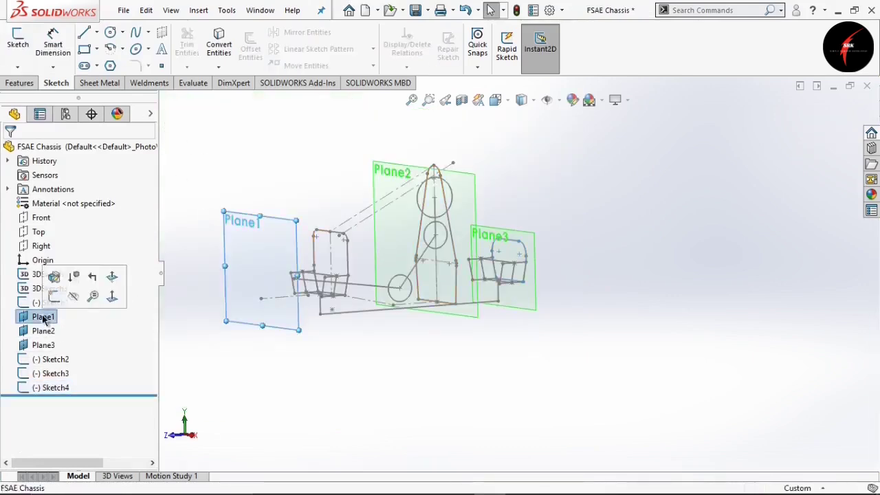
click(23, 55)
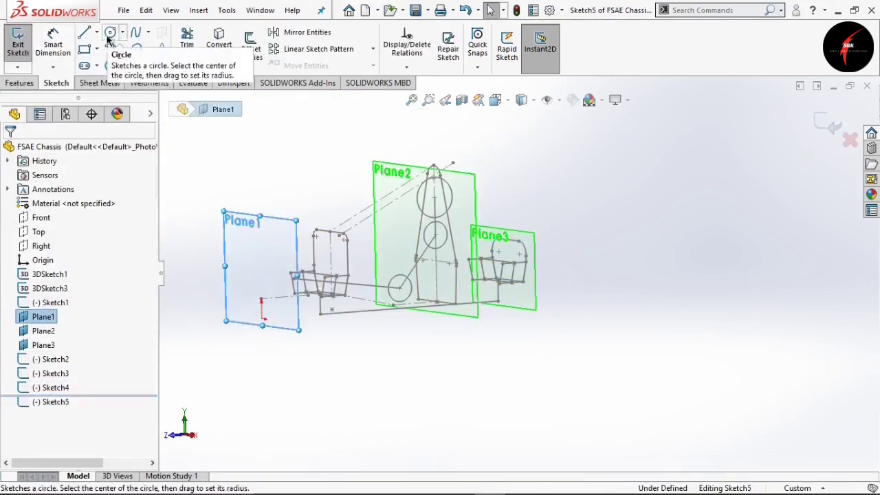
click(84, 32)
scroll(227, 275, down, 5)
click(96, 32)
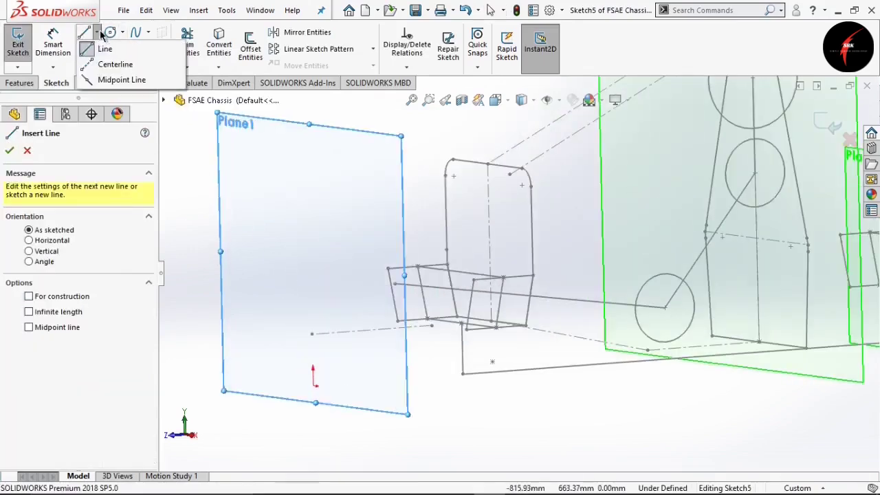
click(101, 78)
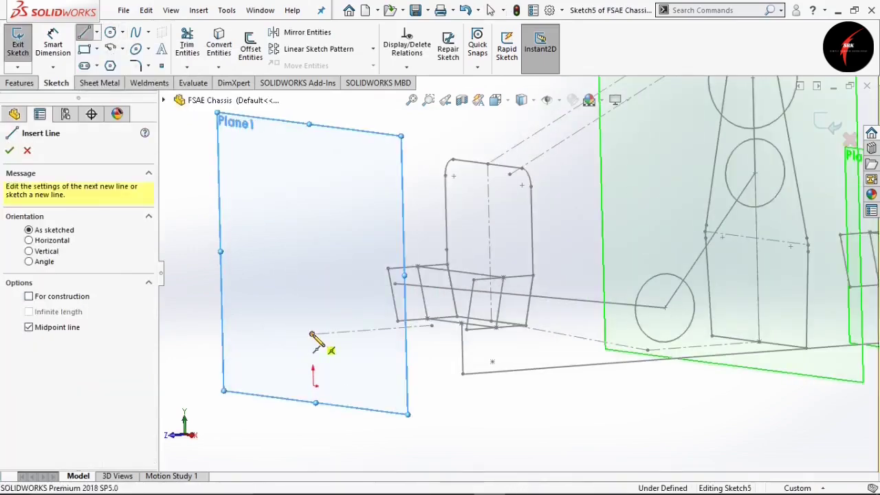
click(311, 333)
click(392, 344)
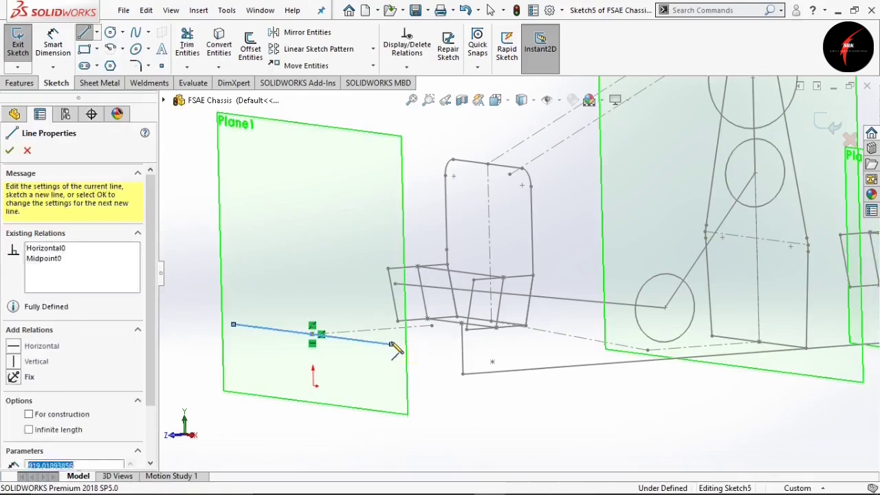
Close a rectangular bulkhead outline about 414 mm high above the base line and add a diagonal between opposite corners.
click(390, 204)
click(230, 183)
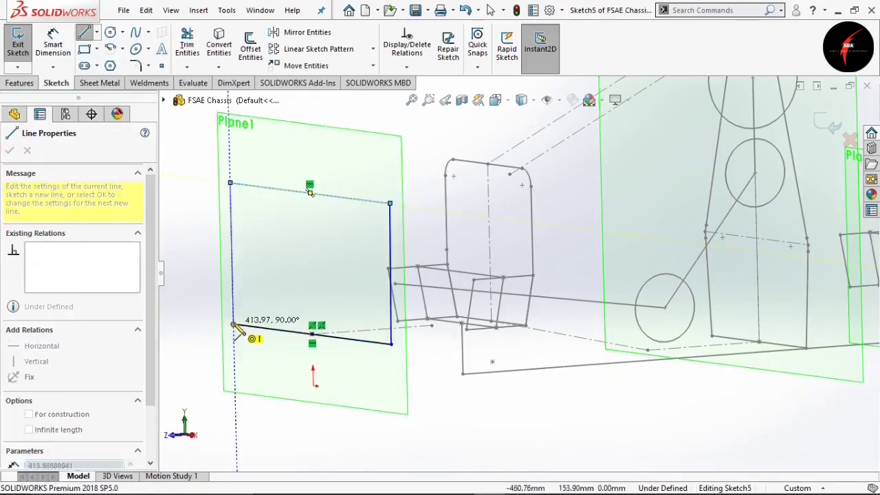
click(234, 324)
click(390, 204)
key(Escape)
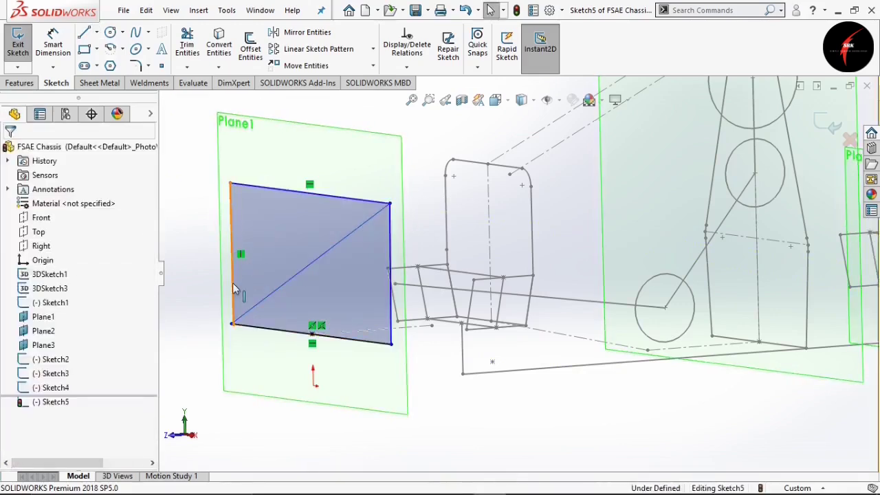
Make the bulkhead outline's two upright sides equal in length, and likewise its top and bottom lines.
click(234, 288)
ctrl+click(389, 306)
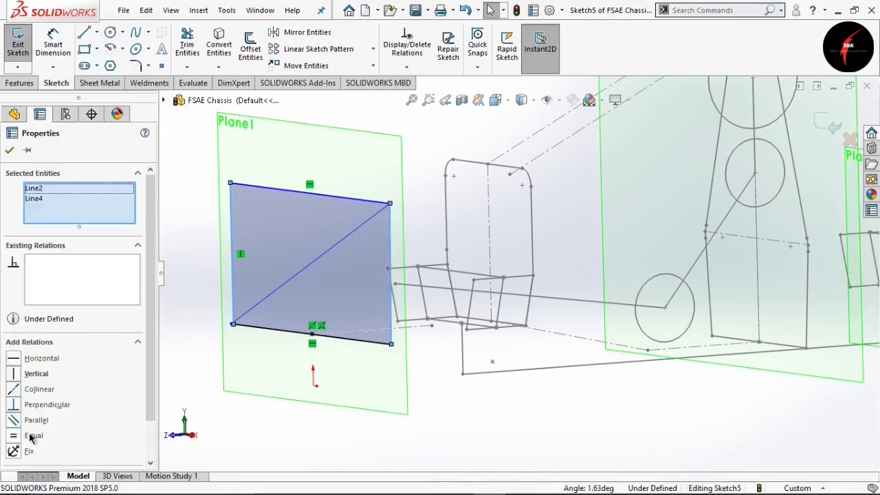
click(33, 435)
click(9, 150)
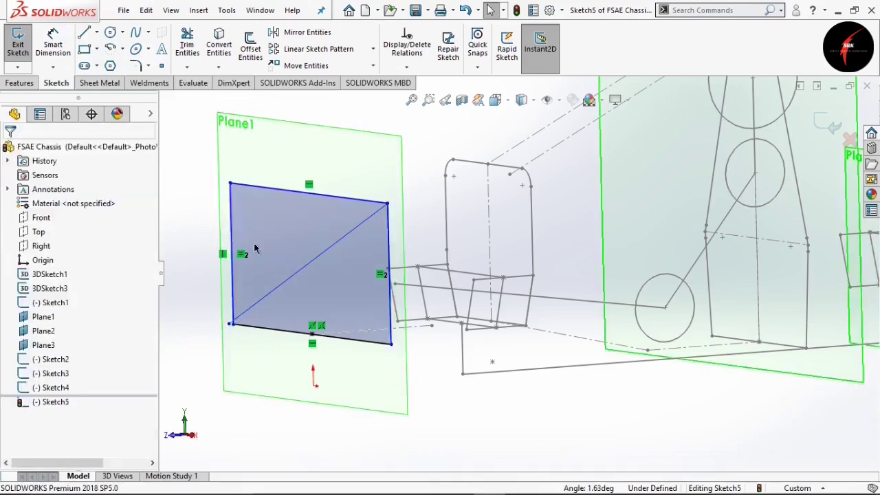
click(336, 196)
ctrl+click(343, 338)
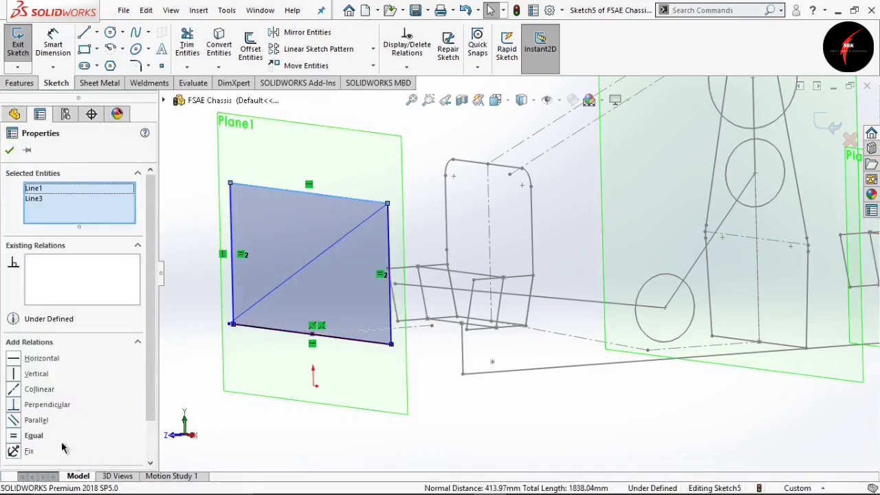
click(33, 435)
click(9, 150)
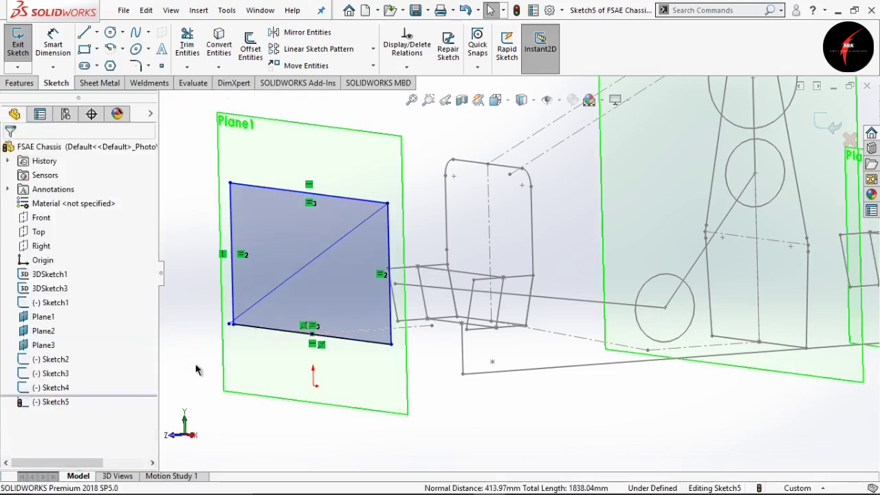
Merge the two separate endpoints at the bulkhead outline's lower corner where the diagonal starts.
click(229, 324)
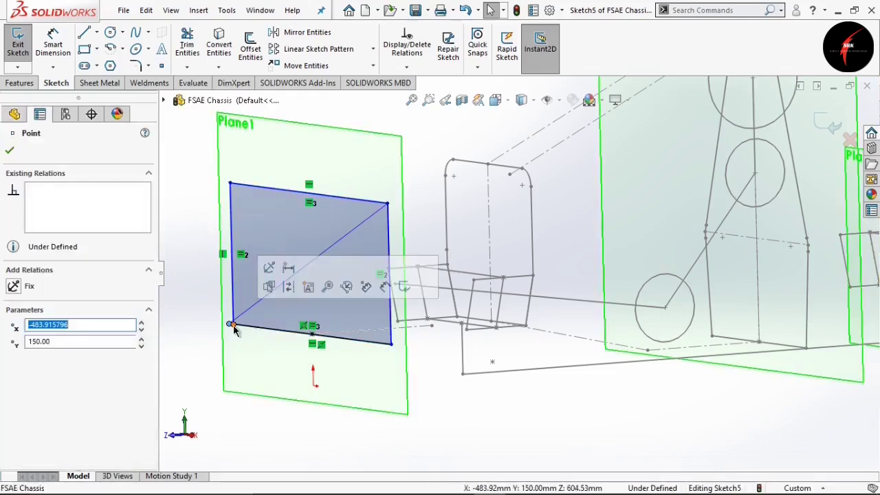
ctrl+click(233, 325)
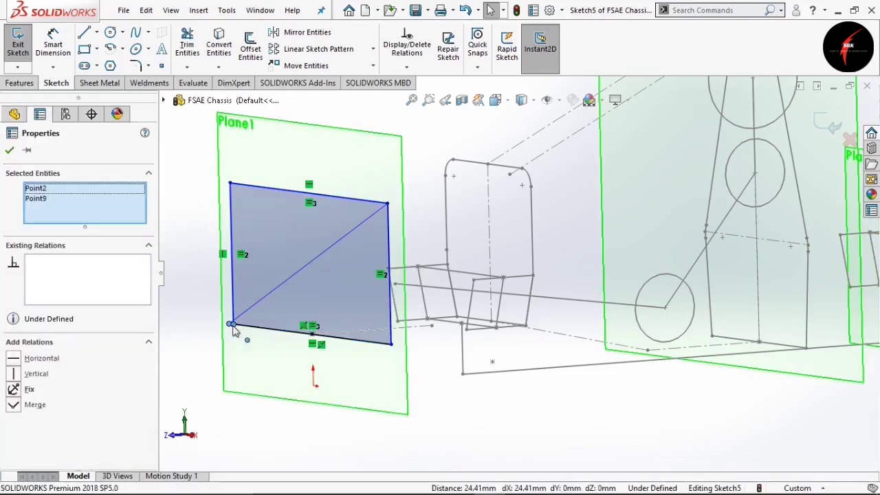
click(34, 407)
click(8, 151)
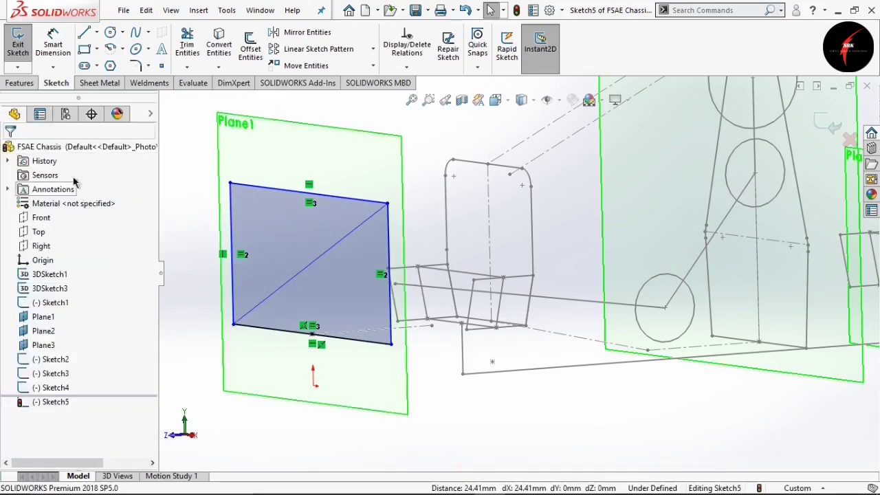
Dimension the bulkhead outline 400 mm wide and 350 mm high, and finish the sketch.
click(49, 54)
click(279, 332)
click(276, 361)
text(400)
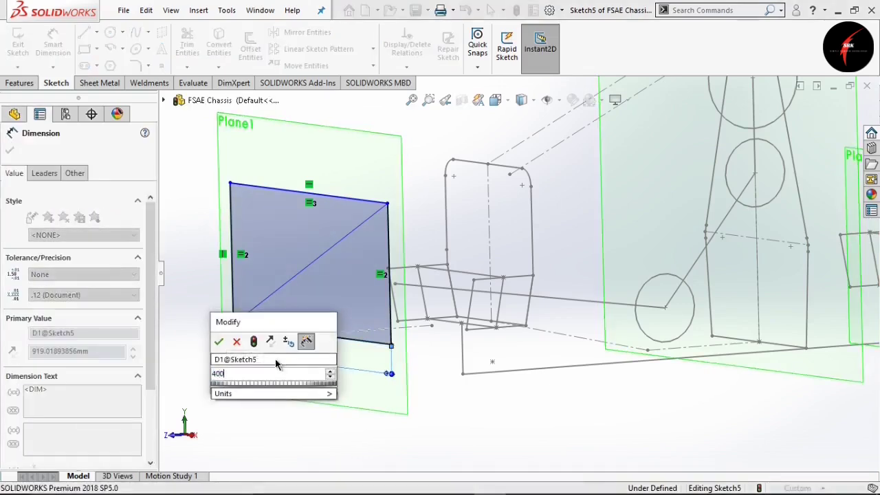
key(Return)
click(345, 295)
click(385, 288)
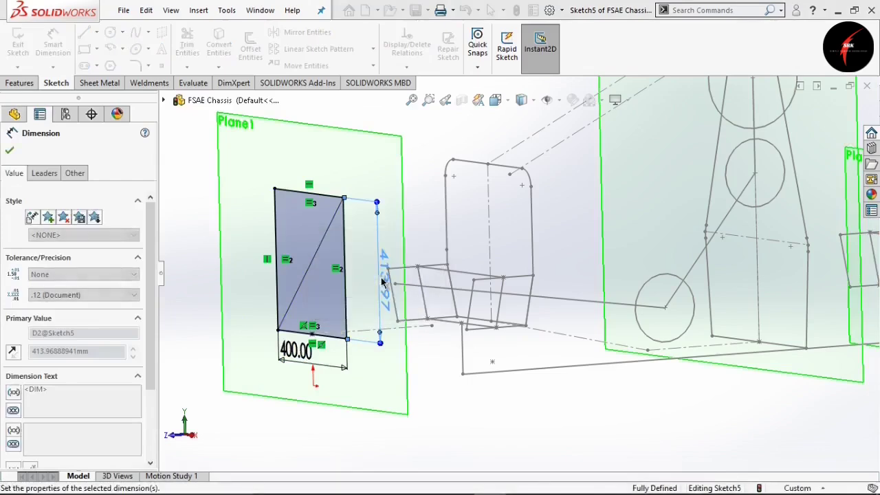
text(350)
key(Return)
click(8, 153)
key(f)
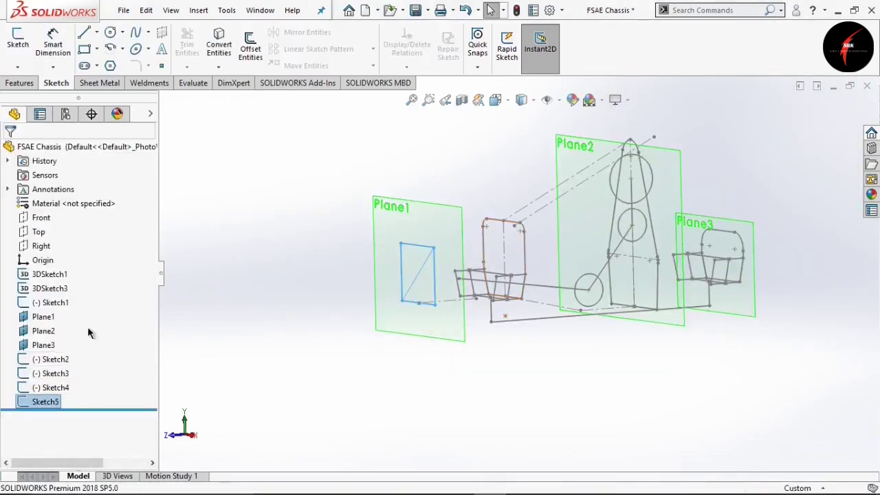
Hide the reference planes Plane1, Plane2 and Plane3.
click(41, 316)
click(80, 298)
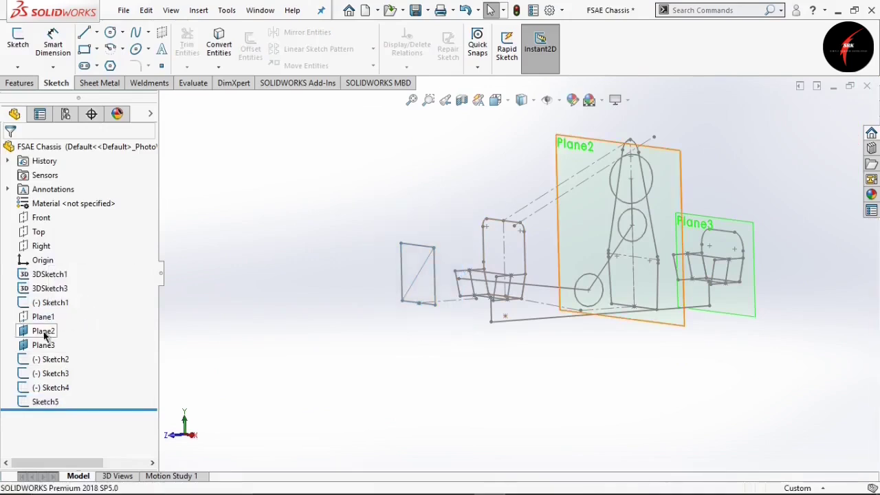
click(62, 333)
click(74, 313)
click(50, 359)
click(43, 345)
click(74, 326)
Hide the construction sketches 3DSketch1 and Sketch1 so that the frame profiles stay on display.
click(46, 278)
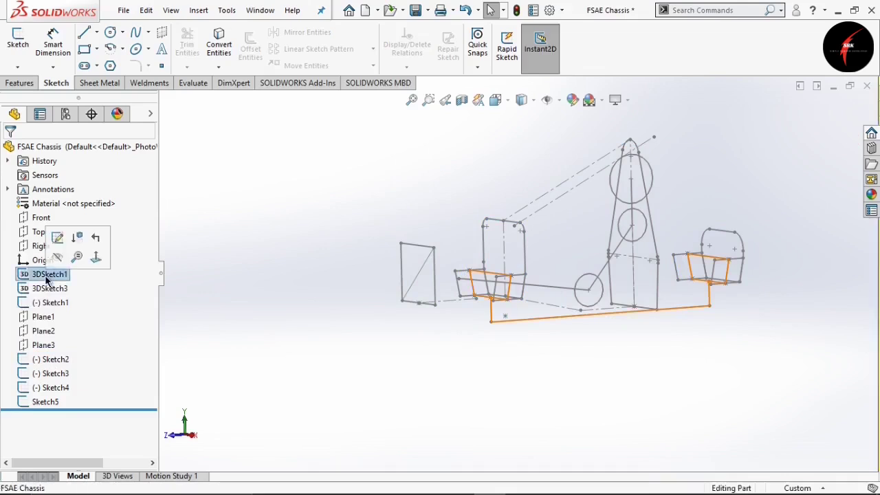
click(57, 257)
scroll(576, 278, down, 1)
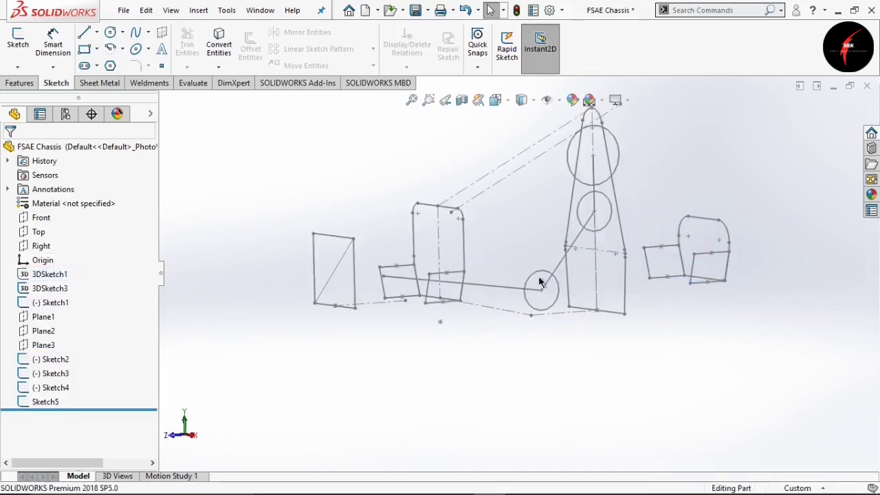
click(48, 290)
click(36, 304)
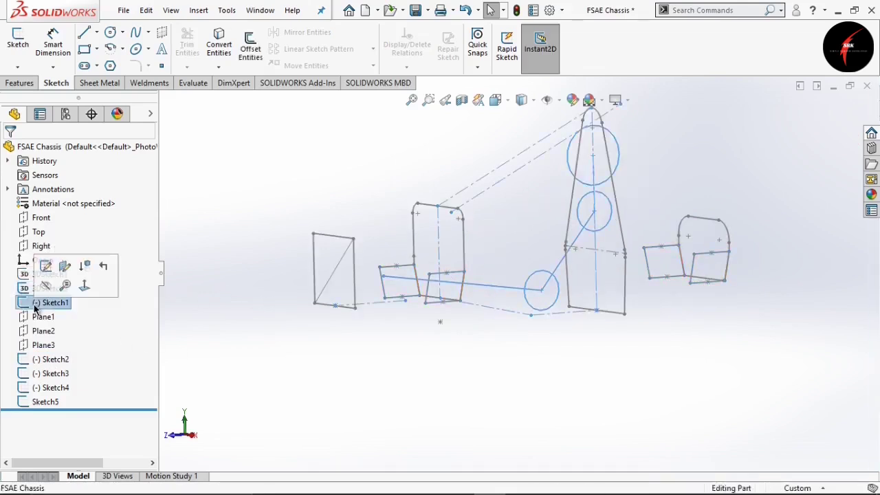
scroll(509, 302, up, 2)
scroll(512, 253, down, 3)
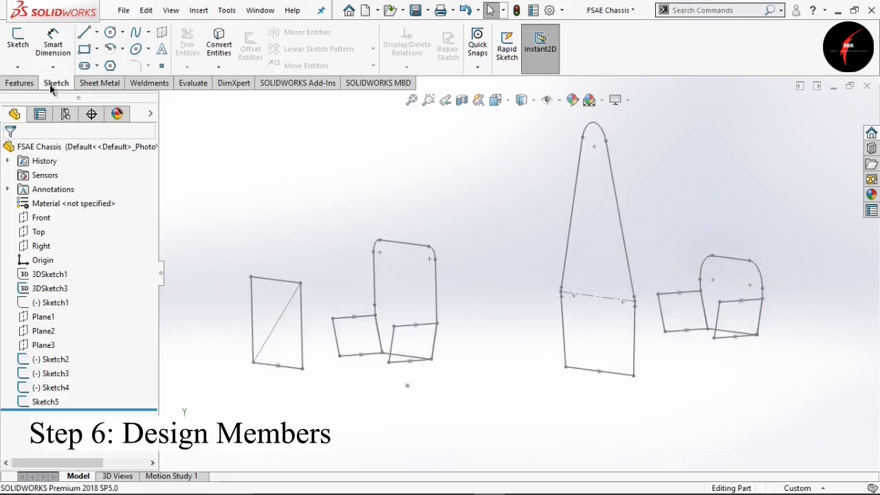
Start a 3D sketch and chain lower side lines from the bulkhead's bottom corner past the front suspension box and hoop bases to the rear box.
click(17, 67)
click(29, 95)
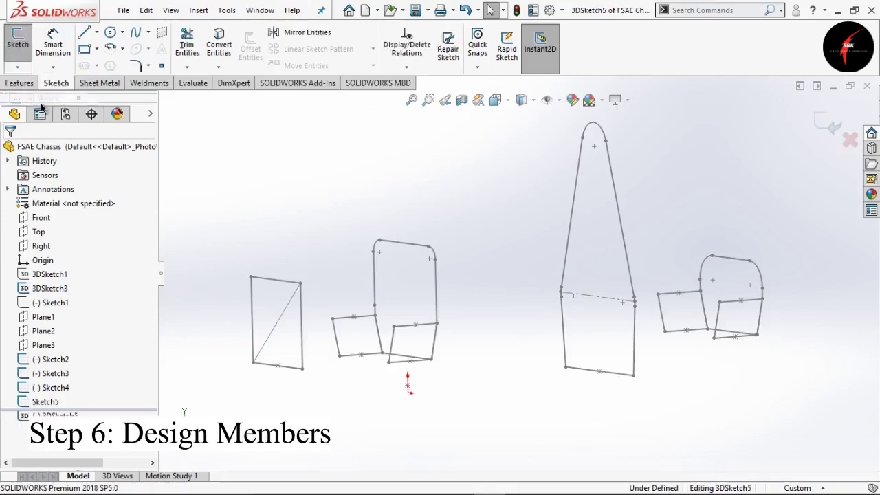
click(85, 33)
click(302, 369)
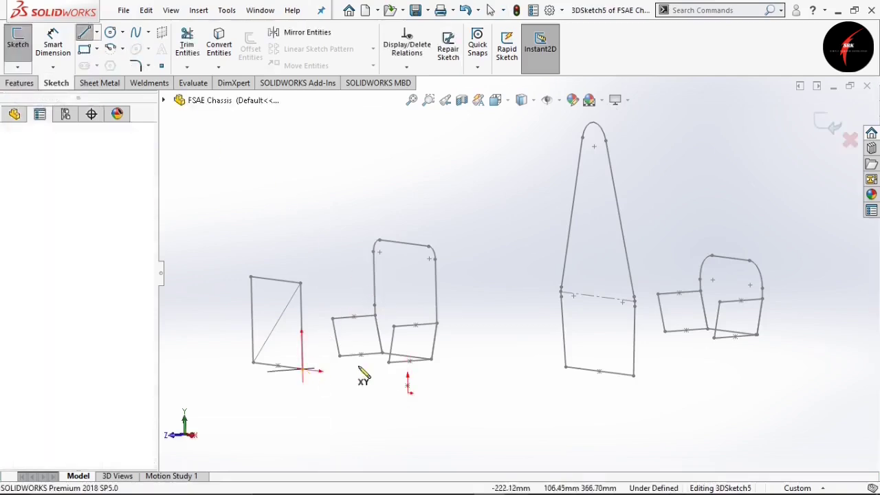
click(431, 359)
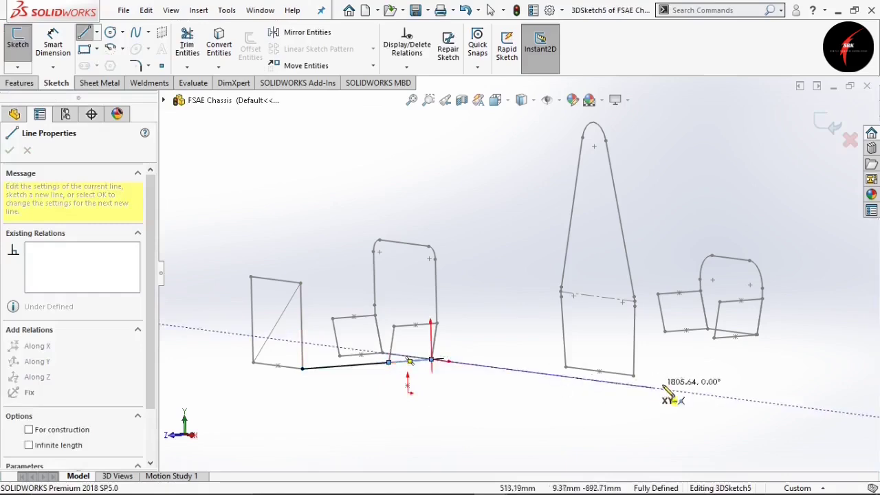
click(633, 376)
click(714, 336)
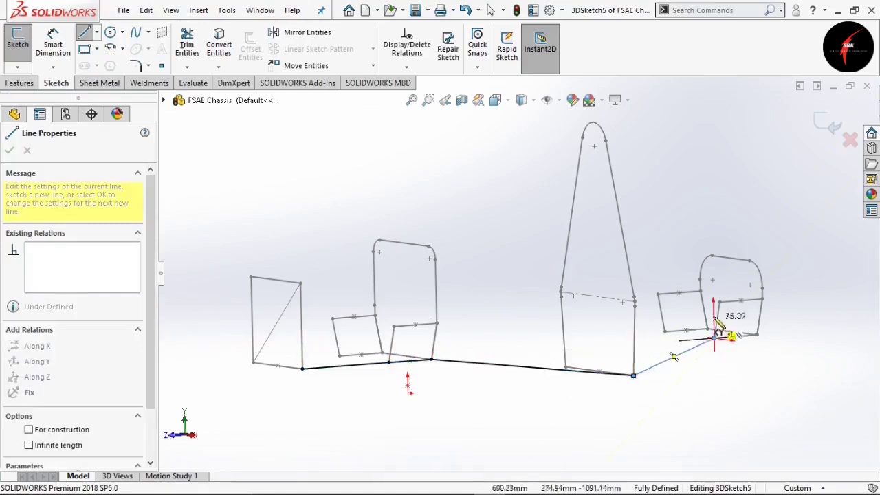
Continue the chain up the rear box's upright and forward through the main and front hoops to the front suspension box's upper corner.
click(719, 302)
click(634, 303)
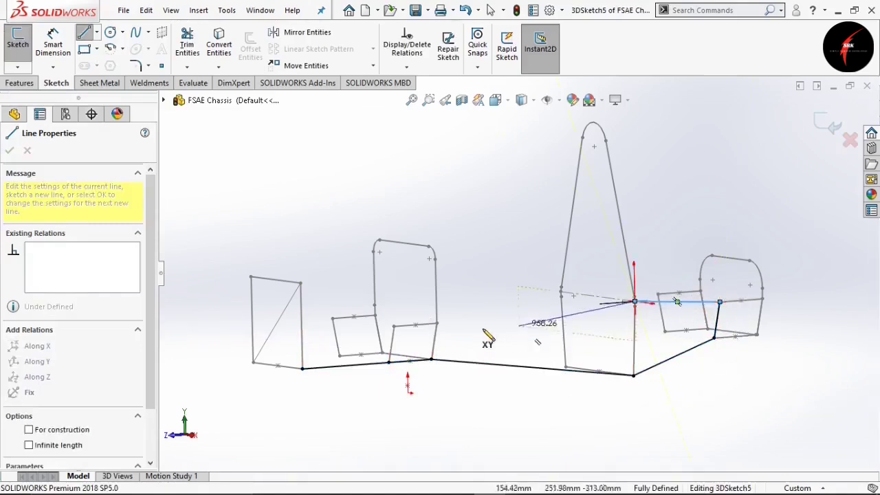
click(437, 323)
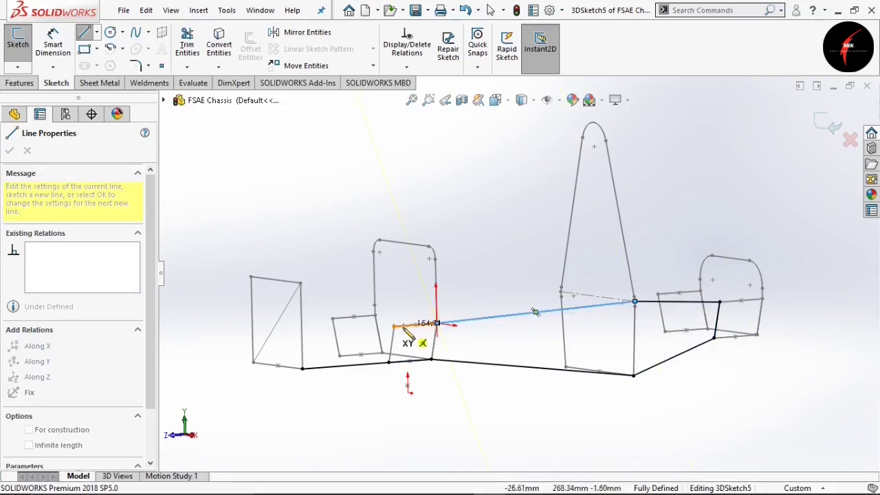
click(393, 325)
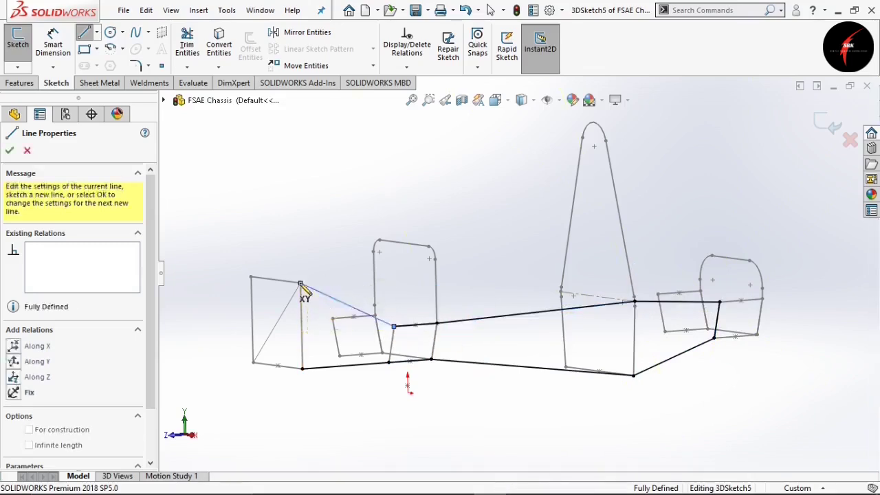
Extend the chain to the bulkhead's top corner, down its upright, and add a diagonal between its bottom corner and the suspension box's upper corner.
click(302, 368)
scroll(189, 360, down, 3)
click(549, 300)
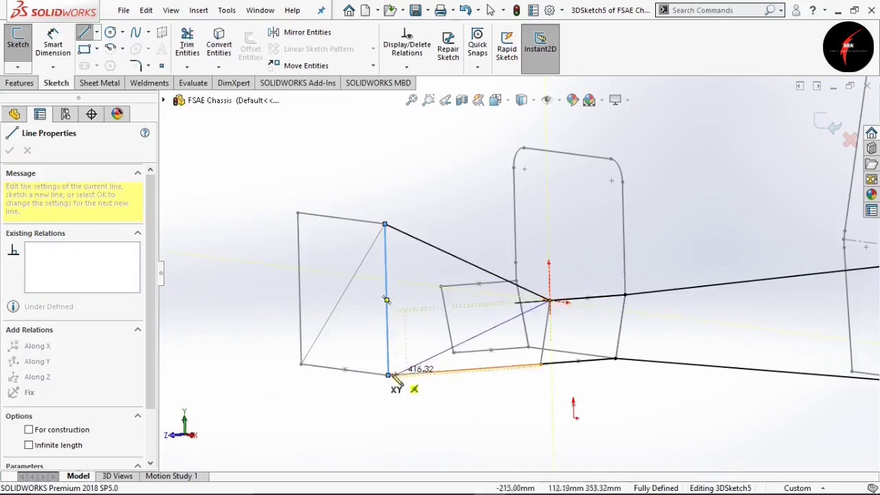
click(388, 375)
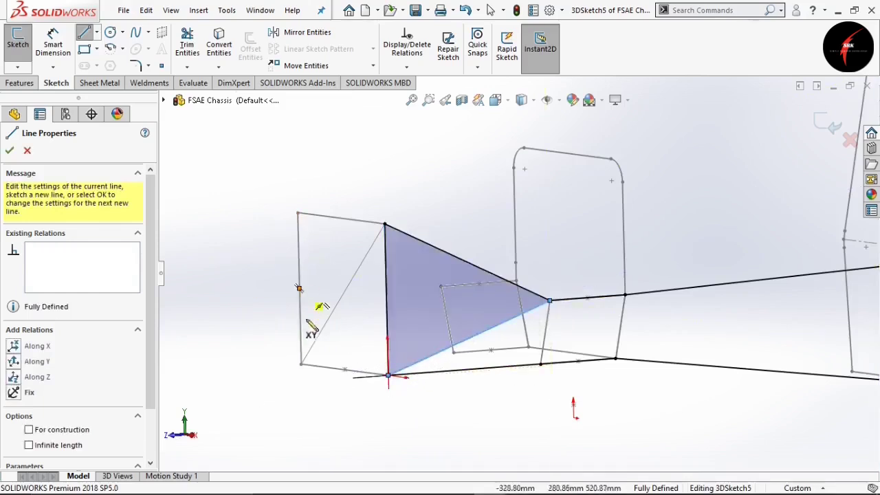
Chain the opposite side's lower lines from the bulkhead's bottom corner to the main hoop base and rear box, then up the rear upright.
click(301, 365)
click(454, 353)
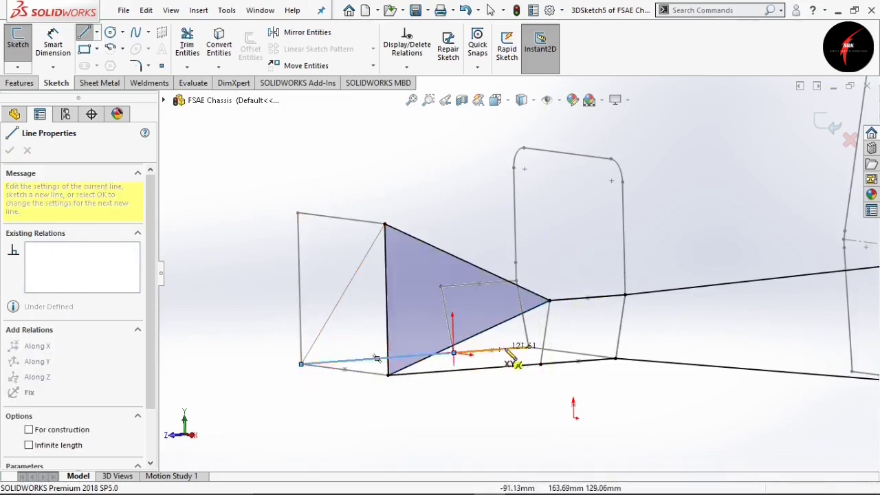
click(529, 347)
scroll(726, 324, up, 2)
click(751, 336)
key(z)
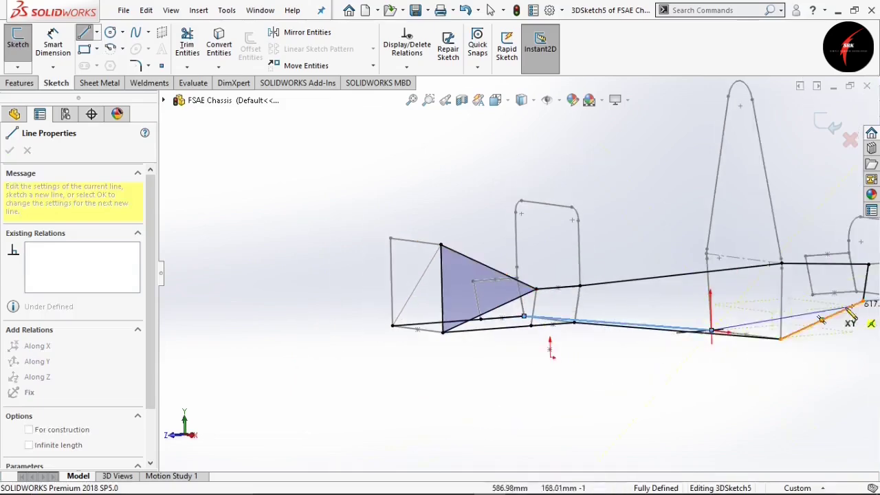
scroll(814, 309, down, 3)
click(679, 181)
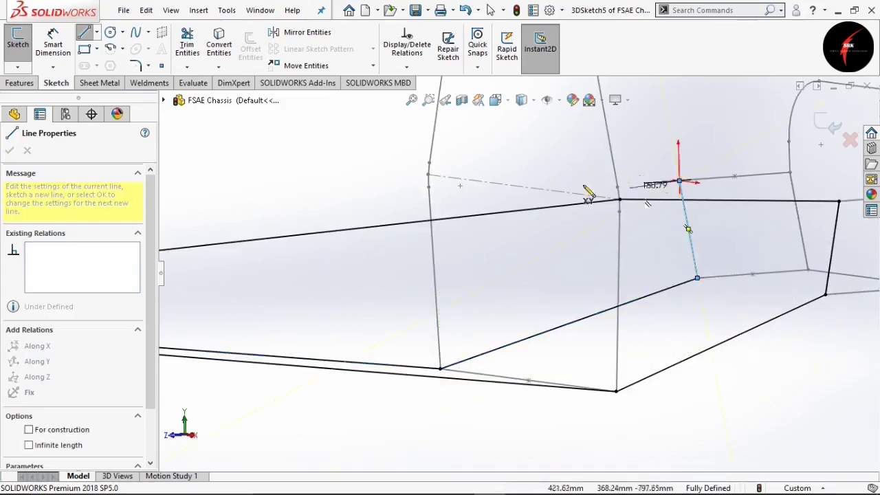
Continue that side's upper lines forward to the bulkhead's top corner, adding the bulkhead upright and the diagonal from the suspension box's upper corner.
key(z)
key(z)
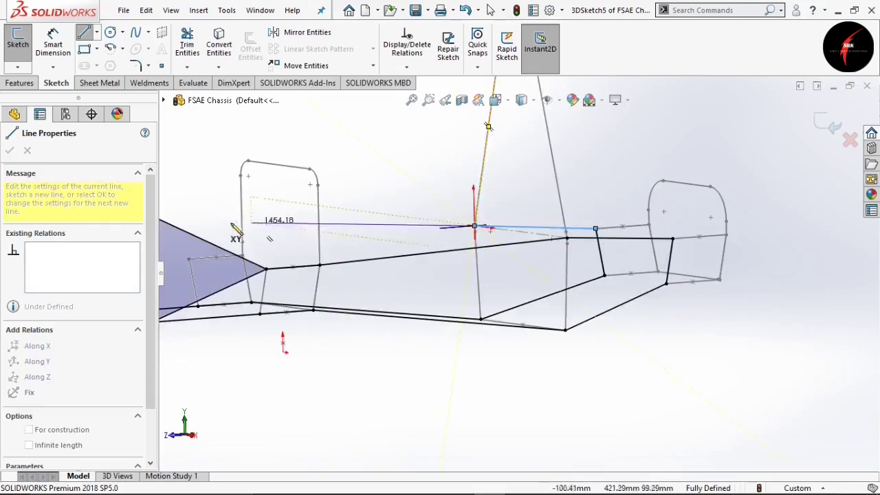
key(z)
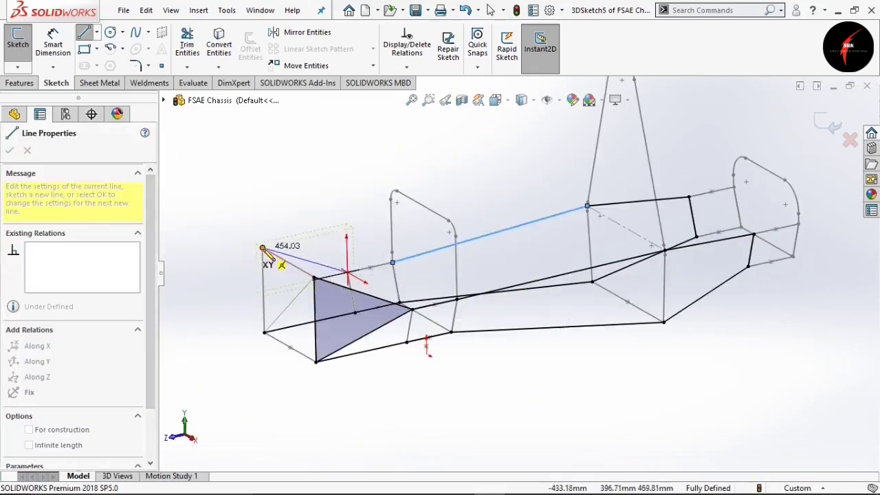
click(262, 248)
click(265, 331)
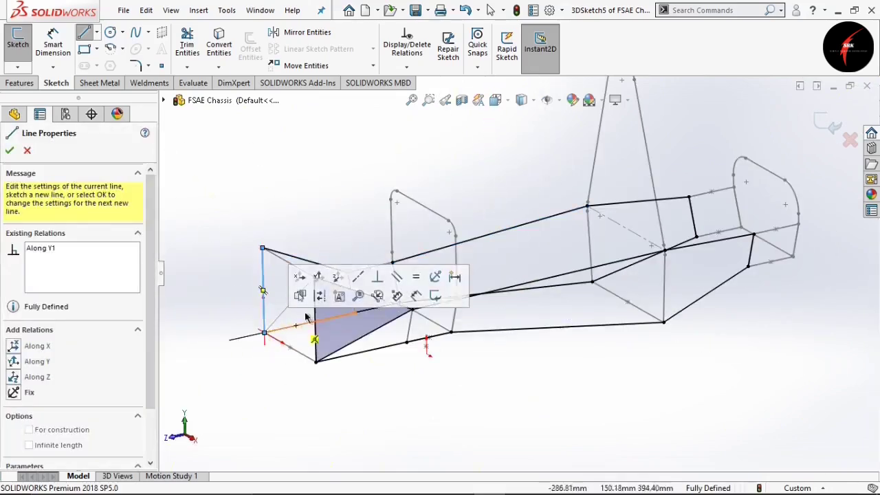
drag(347, 274, 264, 332)
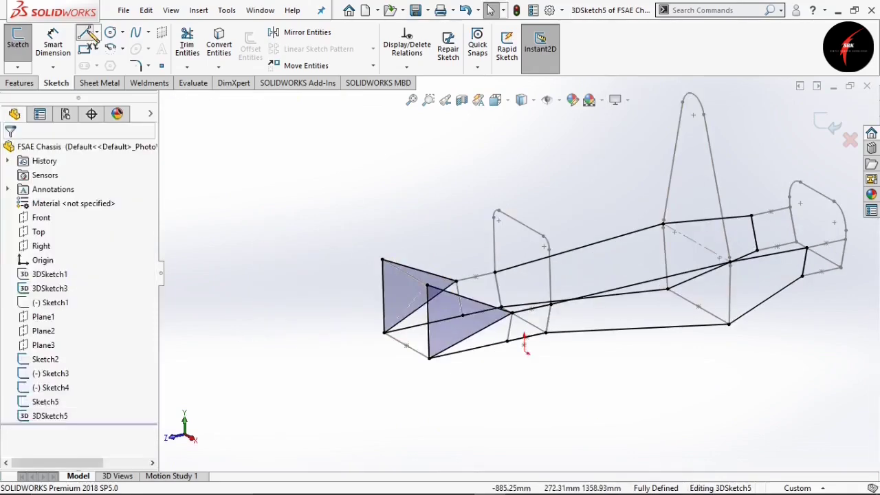
Draw lines on both sides from the bulkhead's top corner to the front hoop's upper bend and down to the suspension box's upper corner.
click(85, 32)
click(382, 260)
scroll(509, 234, down, 2)
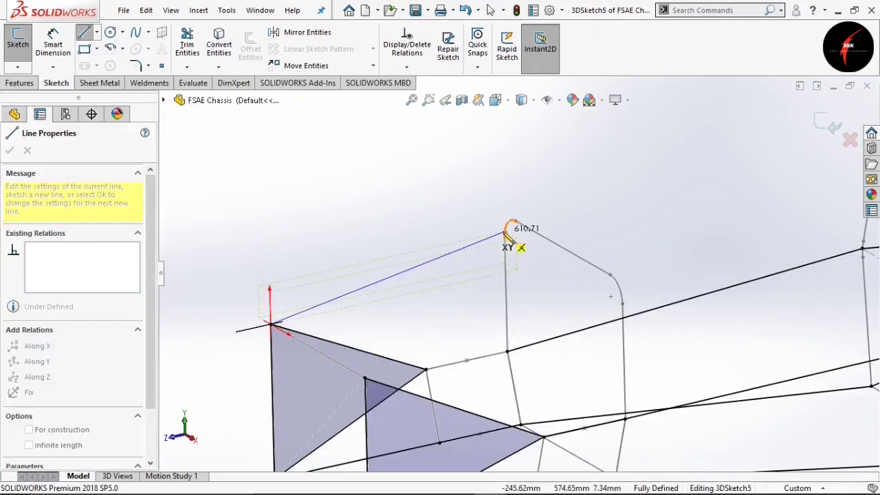
click(507, 229)
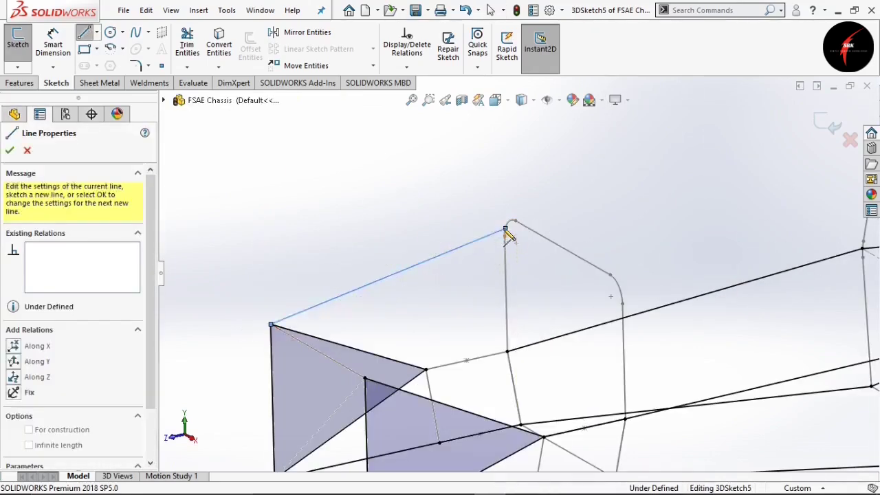
click(426, 369)
click(621, 296)
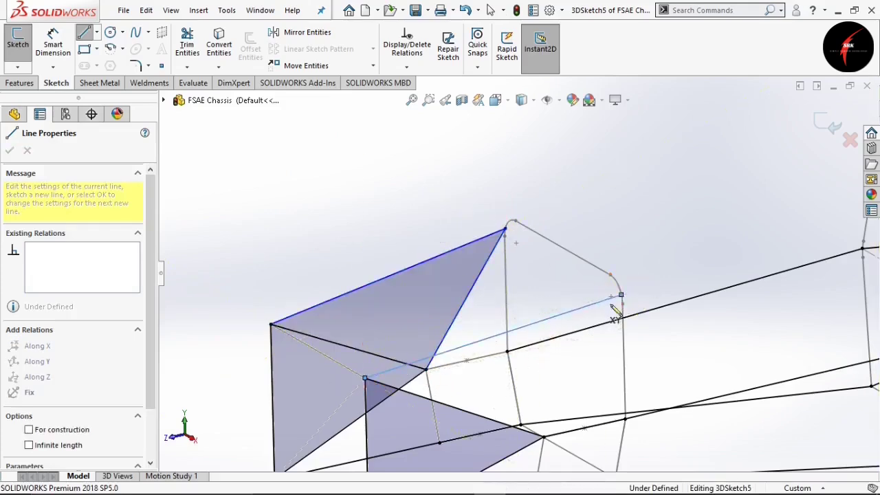
click(543, 437)
scroll(551, 315, up, 3)
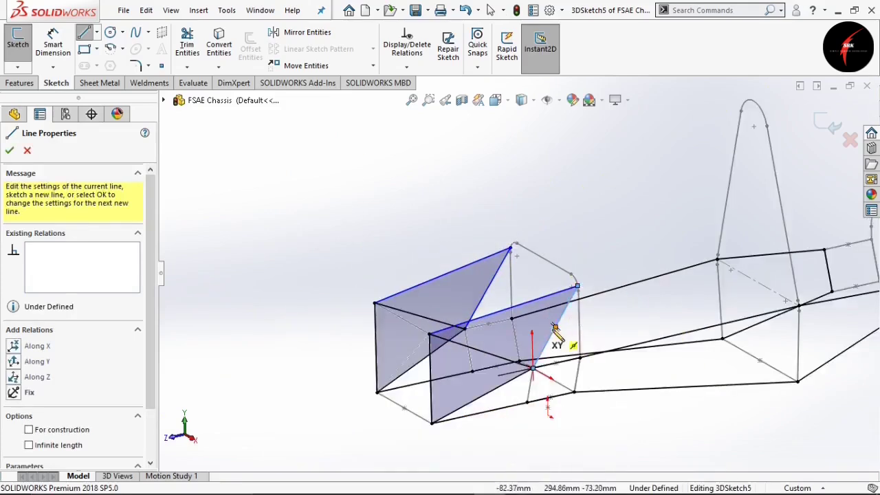
Connect the front hoop's upper bend to the main hoop's mid-height joint with a line on each side.
scroll(552, 315, down, 3)
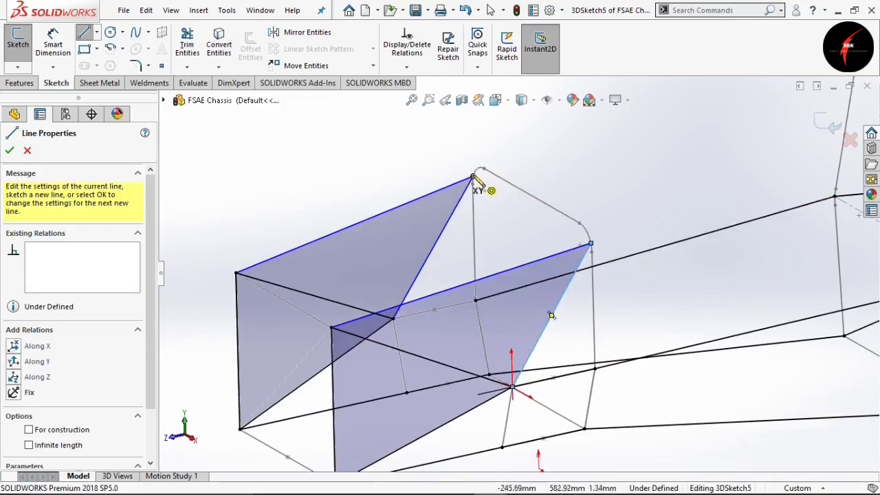
click(473, 176)
scroll(515, 269, up, 2)
double_click(737, 220)
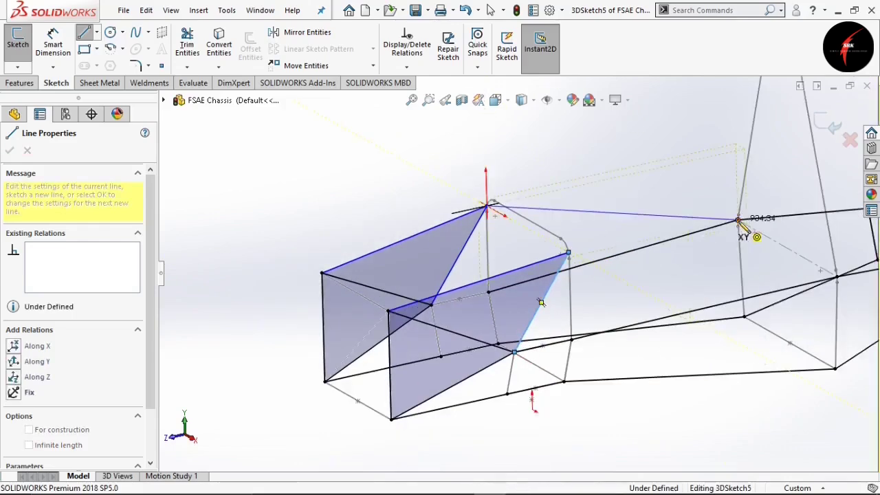
click(568, 253)
double_click(837, 276)
scroll(805, 282, up, 2)
Draw a diagonal on each side between the rear box's upper front corner and the main hoop's base corner.
scroll(741, 250, down, 2)
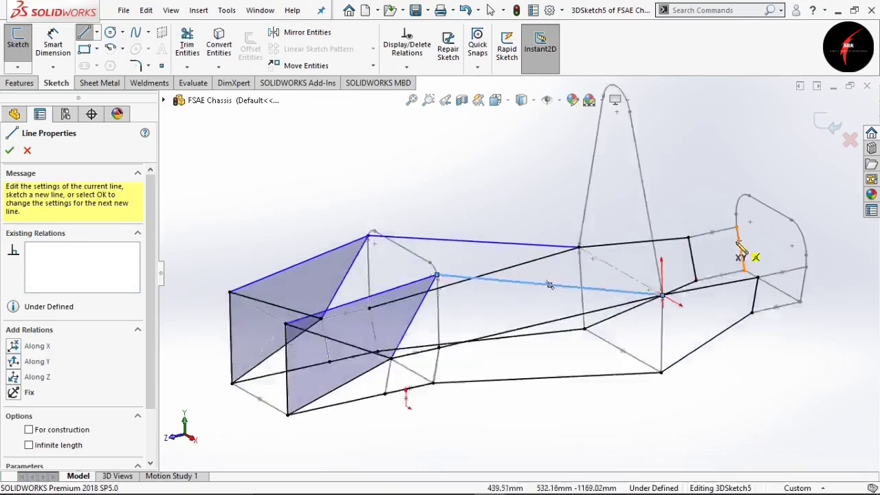
scroll(739, 244, down, 1)
click(667, 240)
double_click(543, 349)
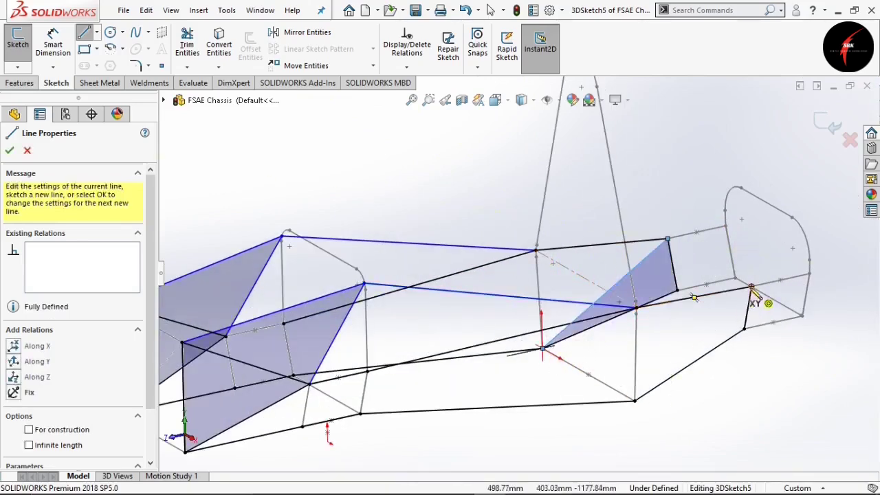
Draw a rear brace on each side from just below the main hoop's top bend to the rear box's upper front corner.
scroll(656, 263, up, 2)
click(575, 153)
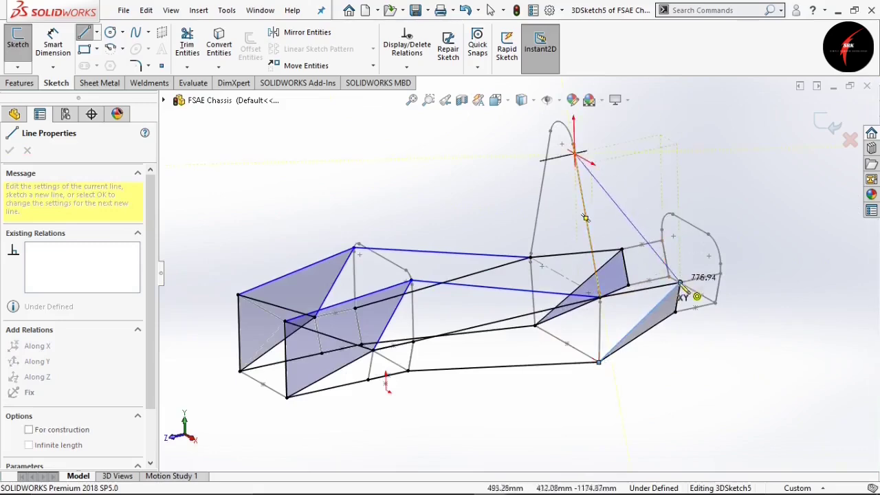
click(679, 282)
click(550, 142)
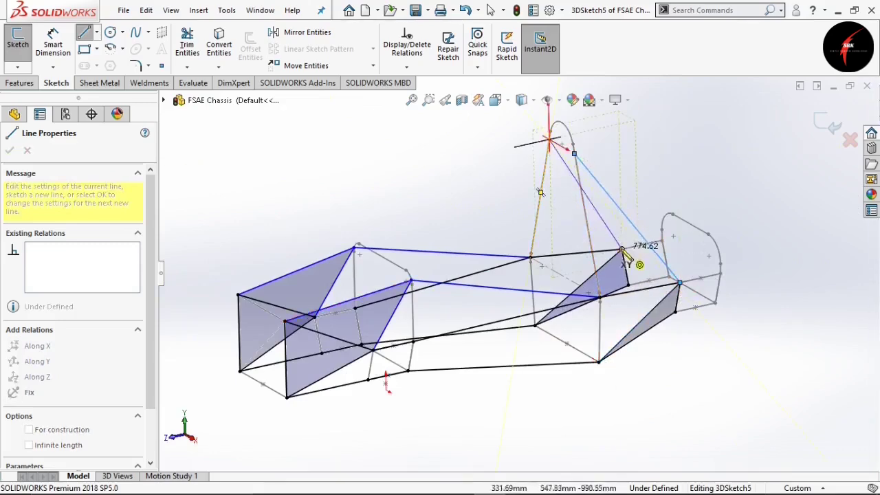
click(623, 250)
scroll(559, 261, down, 2)
ctrl+middle_drag(339, 287, 404, 215)
key(Escape)
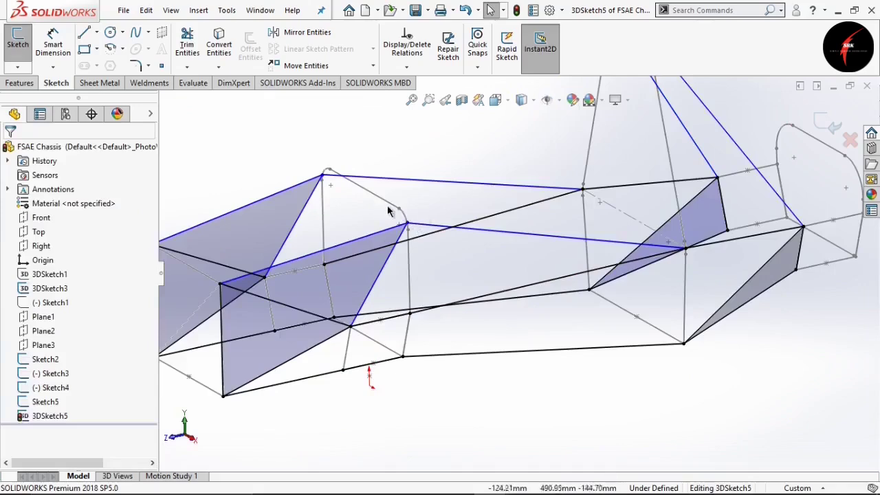
Dimension the side member's endpoint on one upper bend of the front hoop 30 mm from the hoop's top line.
scroll(436, 196, up, 3)
scroll(544, 224, down, 3)
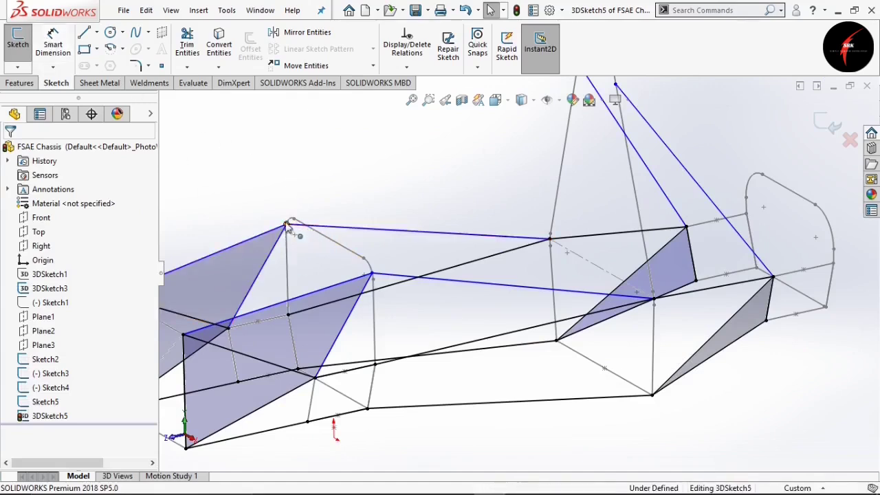
click(53, 42)
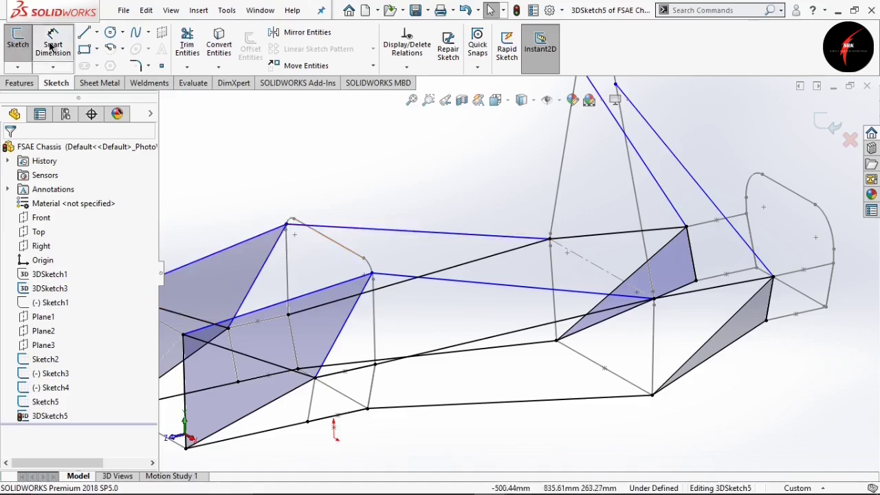
click(328, 244)
click(286, 224)
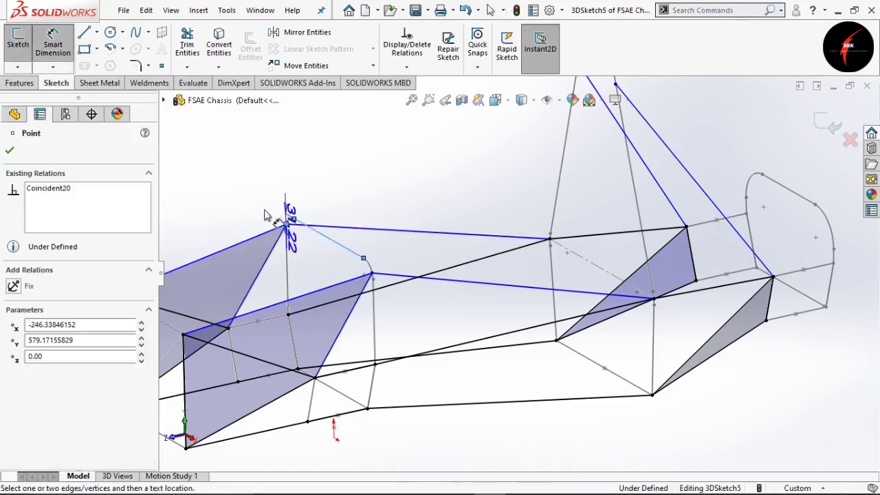
click(271, 220)
text(30)
key(Return)
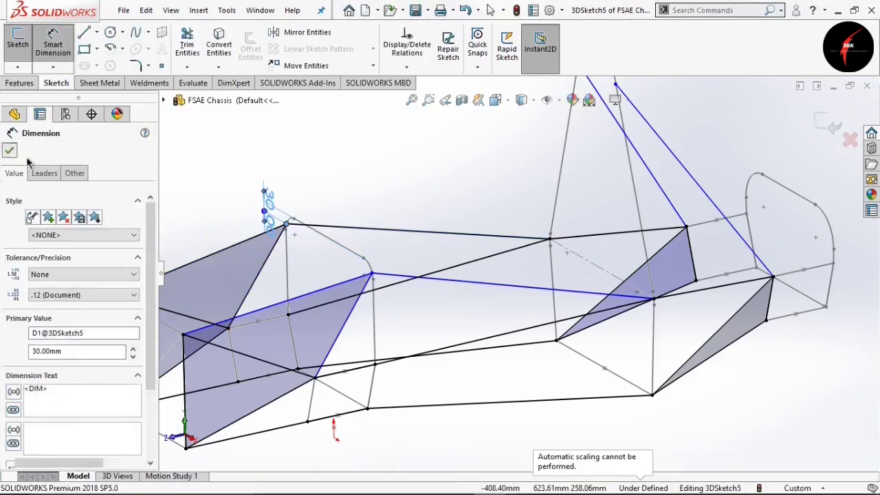
click(9, 150)
Align the side members' endpoints on the front hoop's two upper bends with an Along X relation.
click(295, 224)
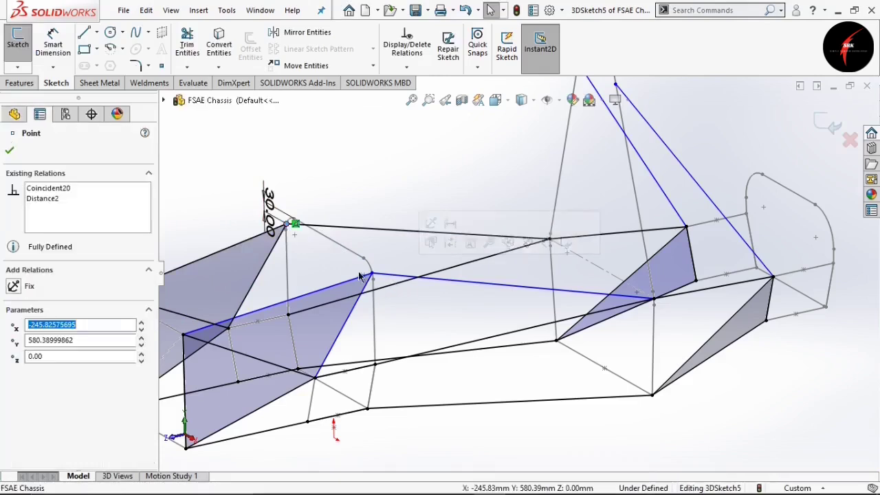
ctrl+click(372, 275)
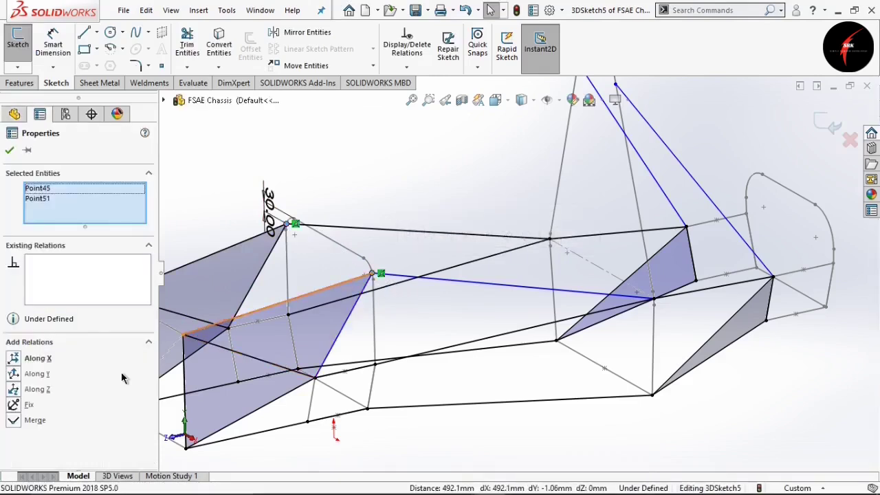
click(38, 358)
click(10, 151)
Draw a construction centerline across the main hoop between the upper endpoints of the two rear braces.
scroll(373, 243, up, 3)
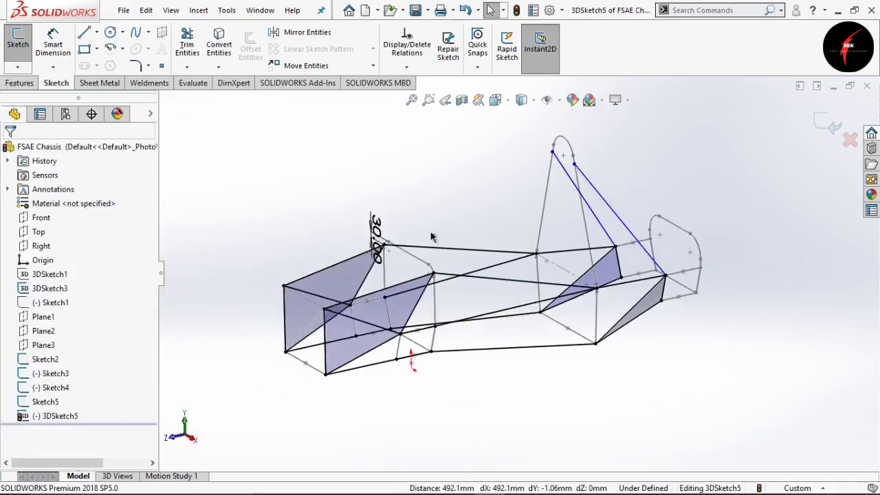
scroll(595, 220, down, 3)
scroll(502, 173, up, 3)
scroll(565, 248, down, 1)
scroll(565, 252, down, 4)
scroll(563, 241, up, 3)
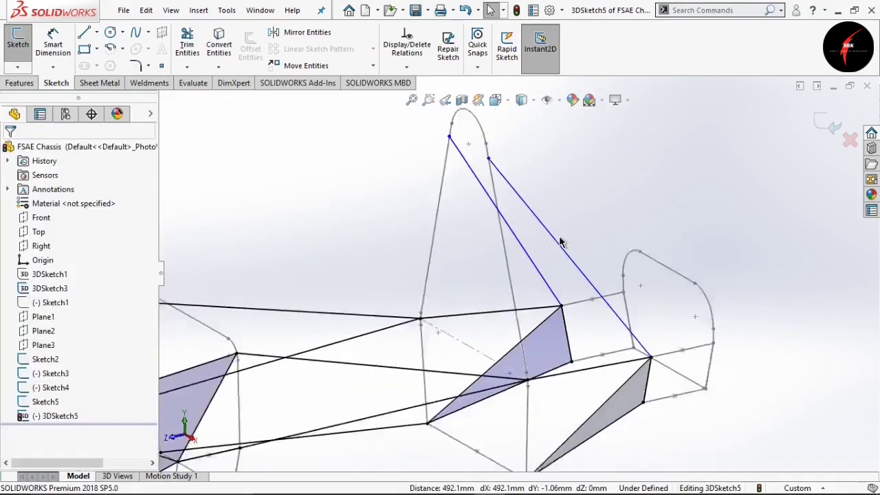
click(96, 33)
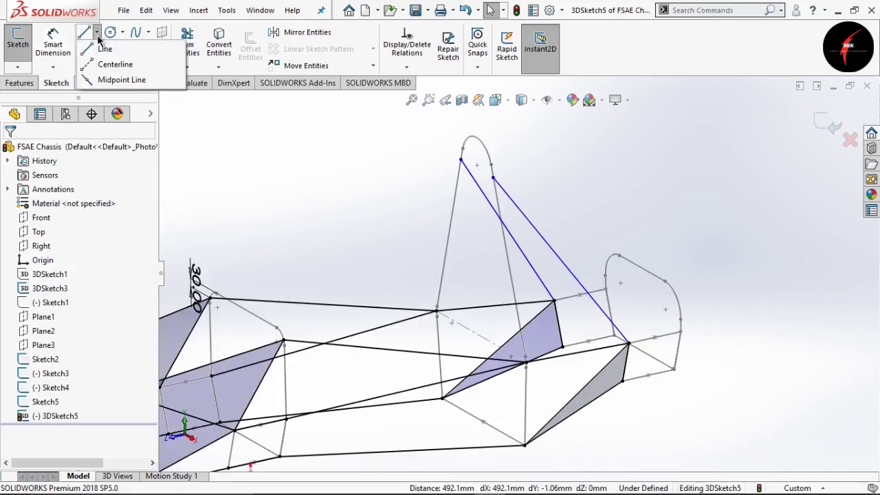
click(106, 66)
click(461, 160)
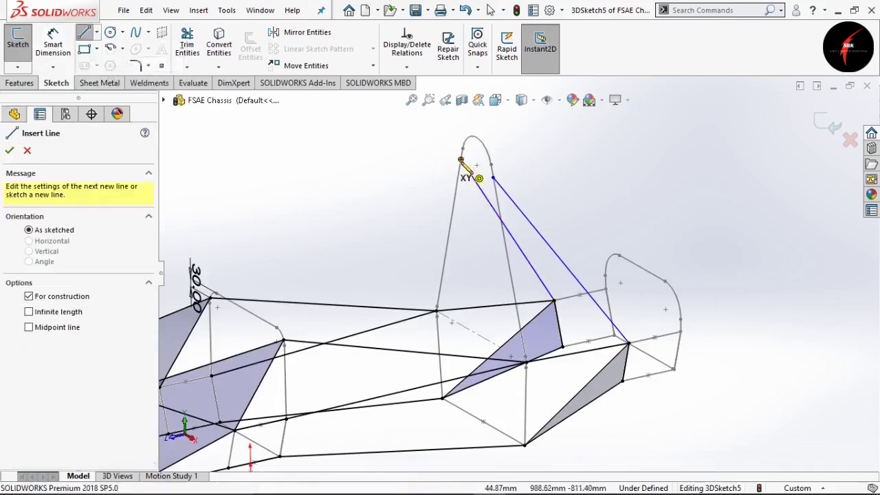
click(493, 178)
key(Escape)
Dimension the construction line 130 mm below the top of the main hoop's arc.
scroll(481, 144, down, 4)
click(55, 46)
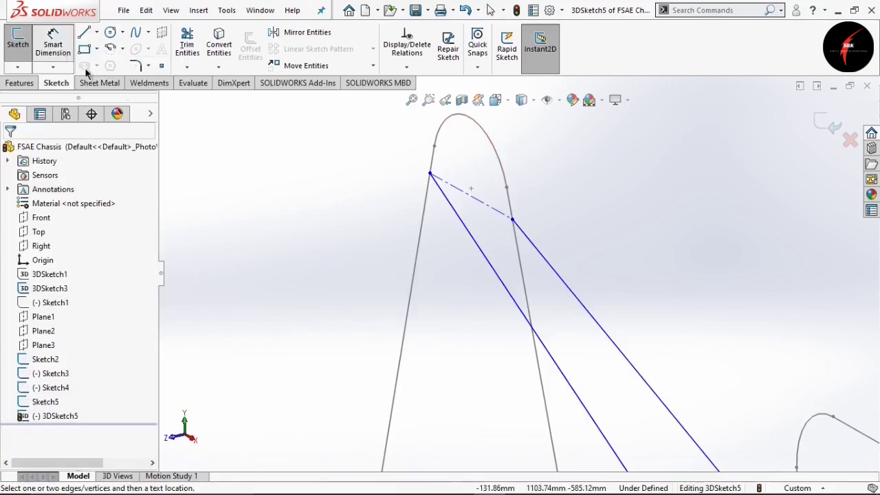
click(479, 202)
scroll(481, 186, up, 2)
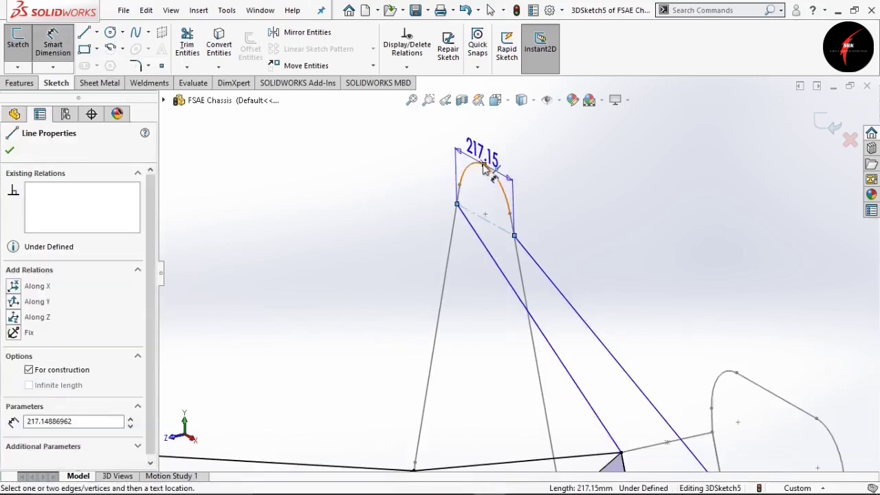
click(484, 166)
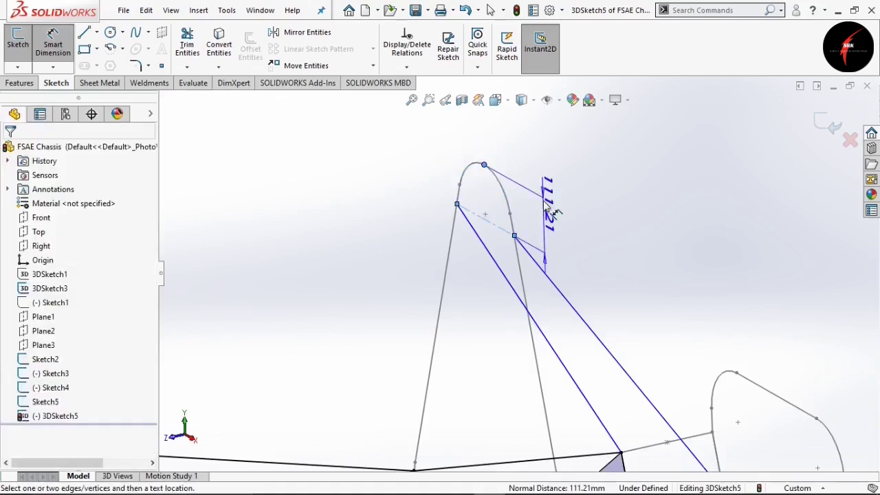
click(552, 206)
text(130)
key(Return)
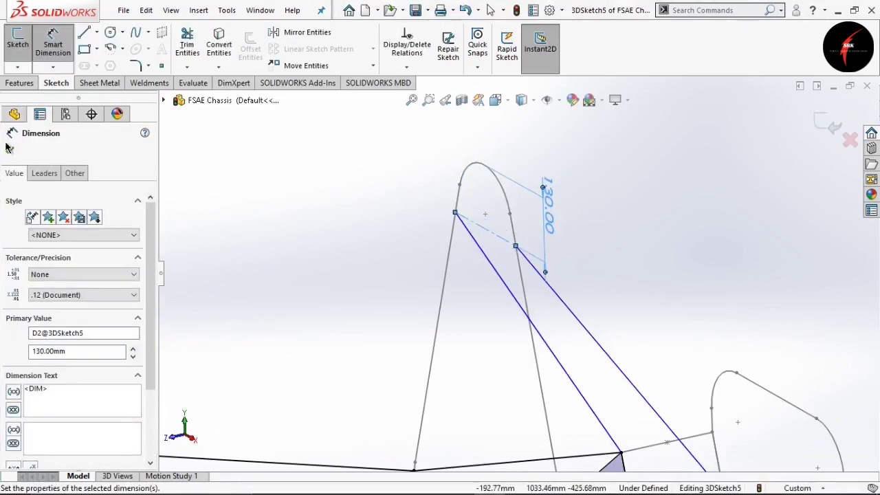
click(10, 151)
Make the two rear braces equal in length with an Equal relation.
scroll(510, 275, up, 2)
click(578, 328)
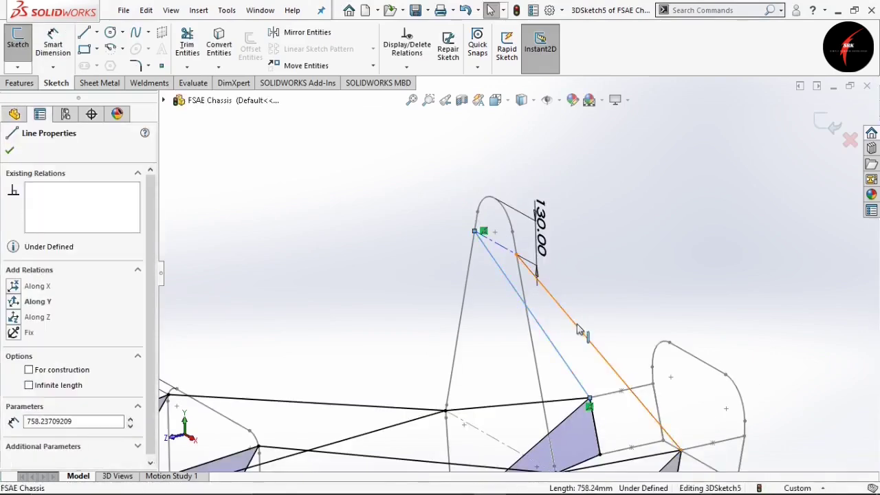
ctrl+click(577, 329)
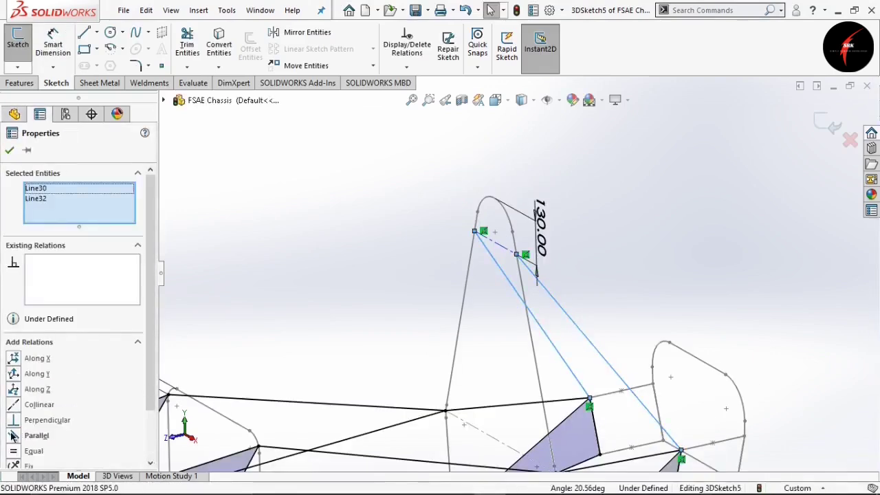
click(33, 451)
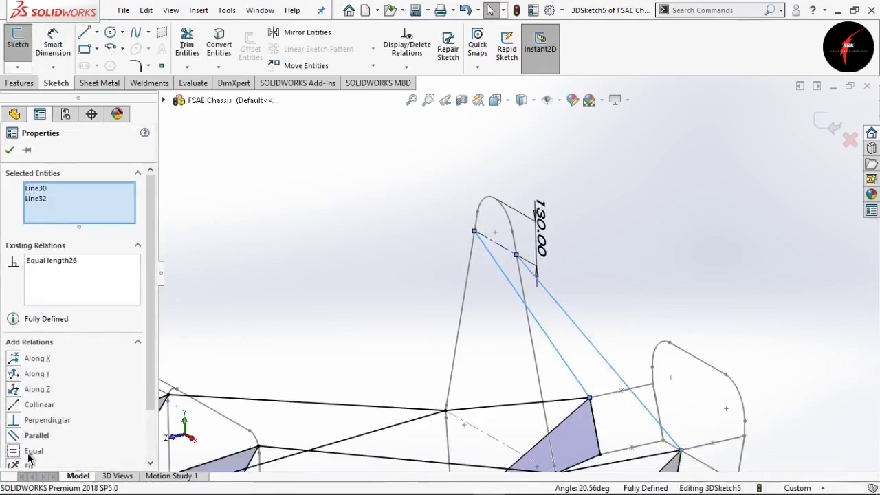
click(10, 151)
Draw a diagonal on each side from the front hoop's mid-height joint to the main hoop's base corner.
scroll(481, 309, up, 2)
scroll(545, 310, down, 2)
scroll(302, 404, up, 1)
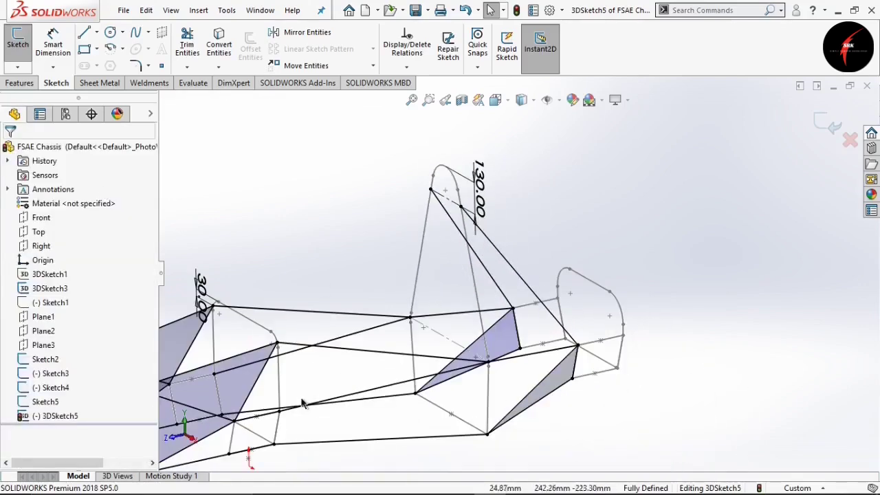
scroll(385, 412, up, 1)
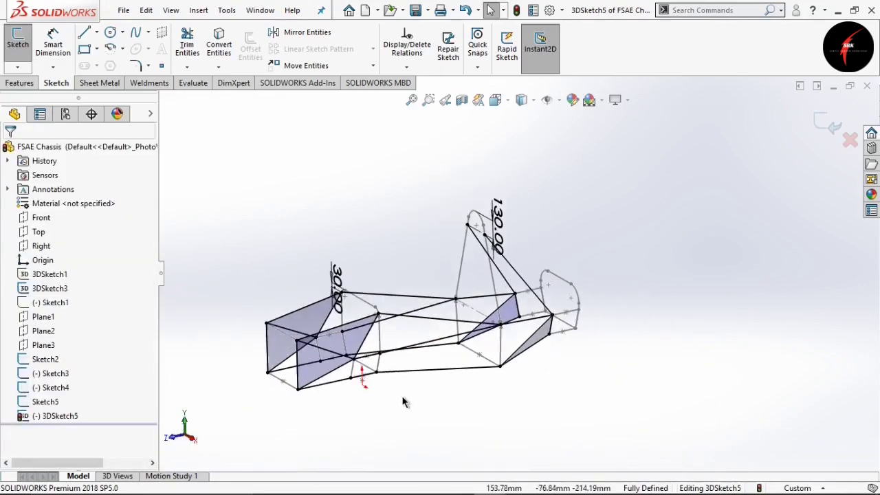
scroll(403, 403, down, 3)
key(l)
click(278, 298)
click(482, 318)
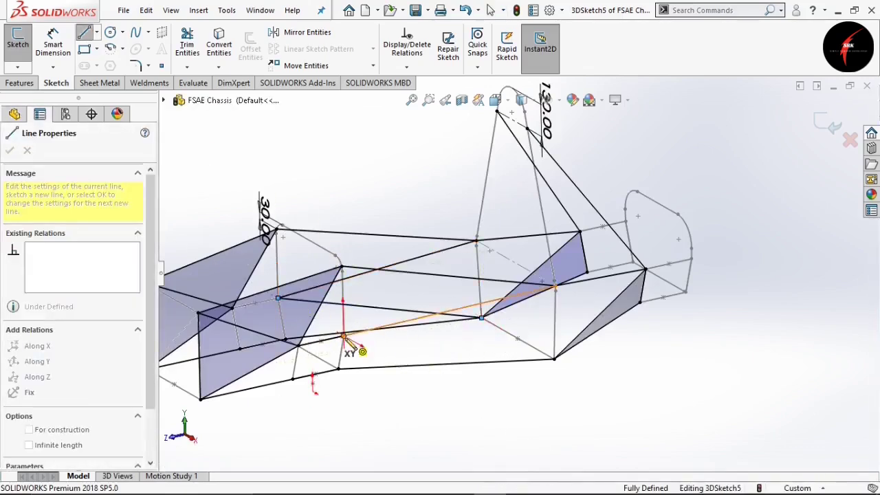
key(a)
key(a)
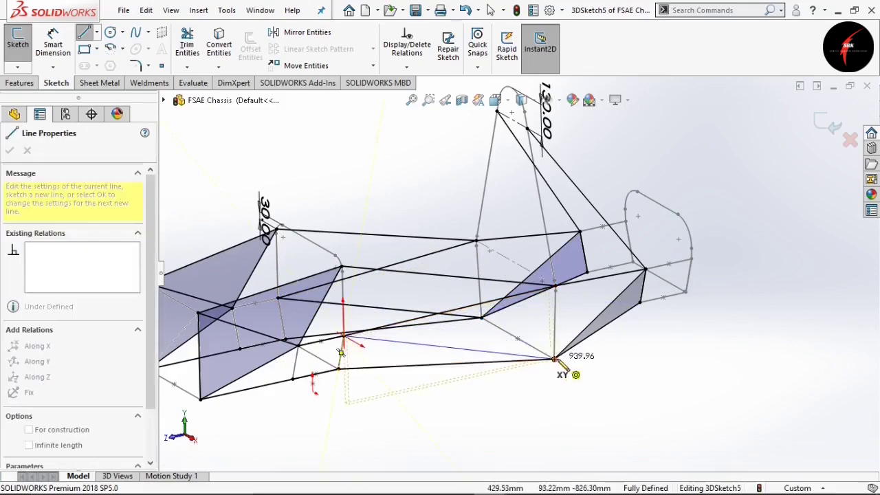
click(554, 359)
key(Escape)
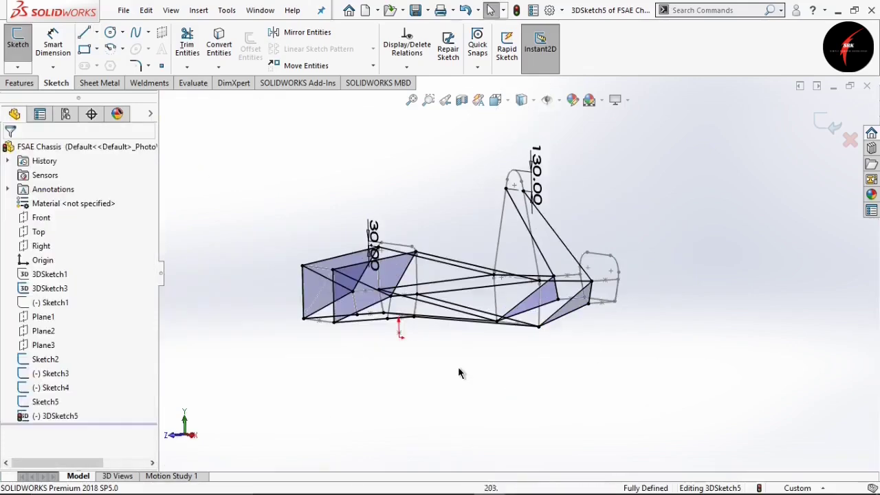
Check the chassis wireframe from several angles and exit the 3D sketch.
key(Right)
key(Down)
key(Left)
key(Up)
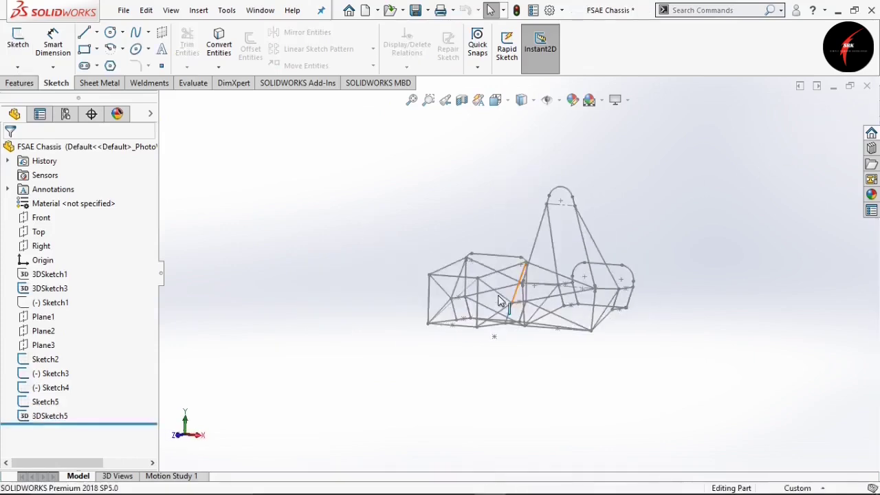
Examine the completed chassis wireframe from several angles, including the hoops, side diagonals, rear braces and their joints.
middle_drag(497, 297, 512, 291)
scroll(512, 291, down, 2)
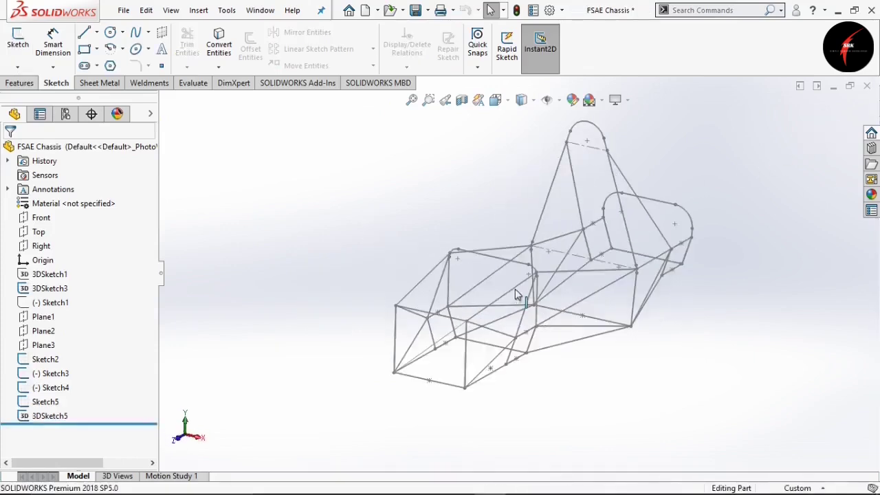
scroll(544, 294, down, 3)
scroll(638, 297, up, 3)
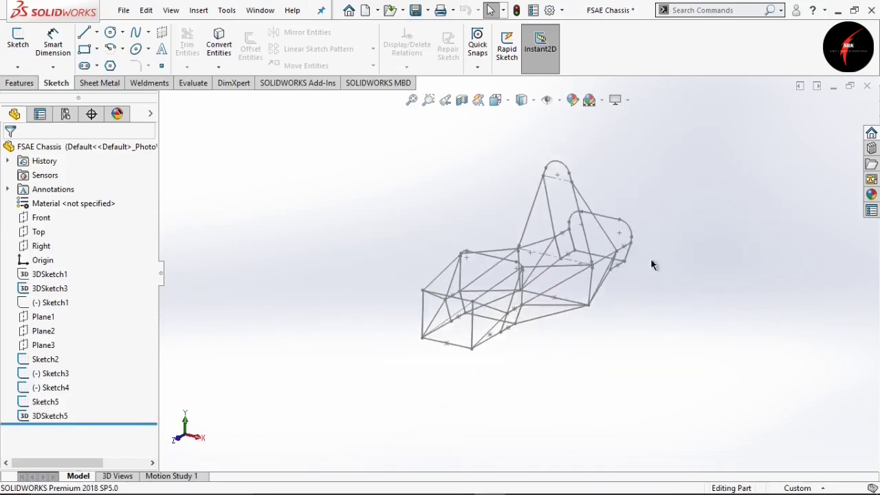
scroll(576, 260, down, 2)
scroll(550, 272, up, 2)
scroll(571, 231, up, 1)
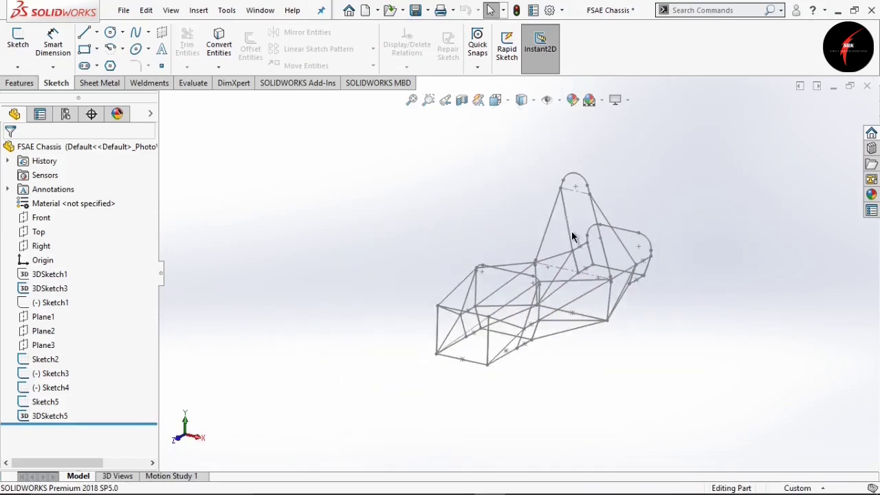
scroll(540, 265, down, 3)
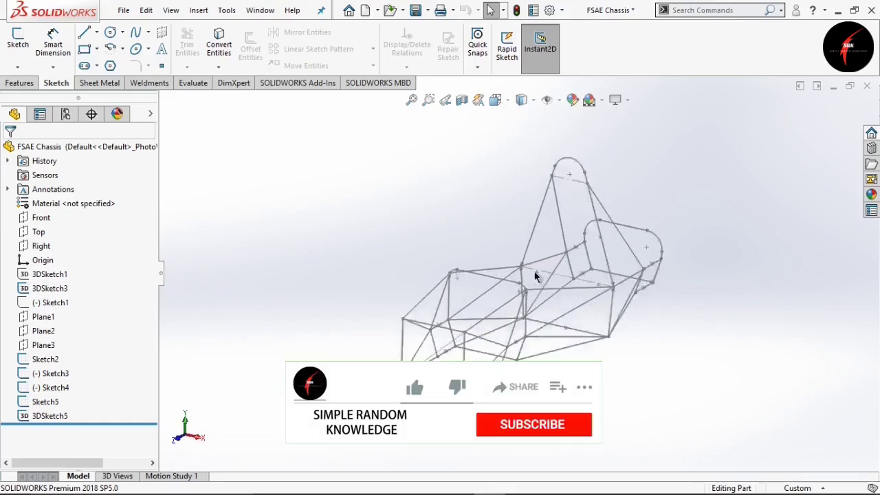
scroll(509, 273, up, 3)
scroll(501, 230, down, 2)
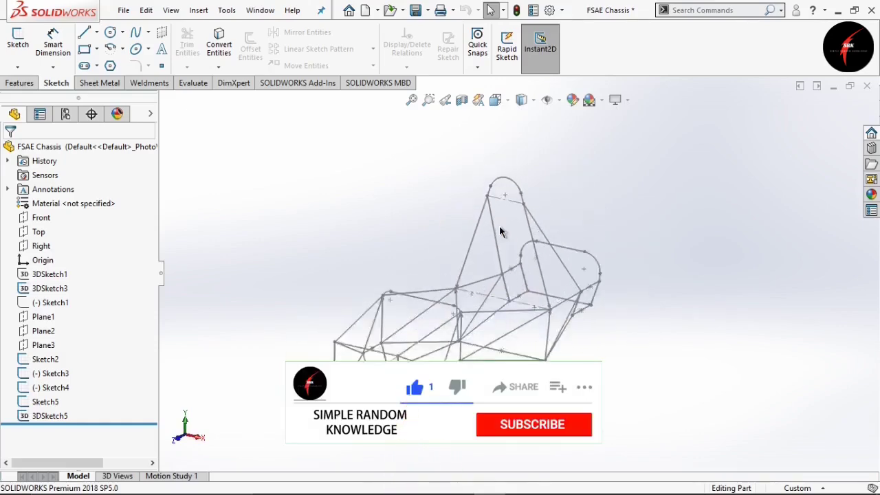
scroll(501, 227, down, 3)
scroll(500, 227, up, 3)
scroll(514, 297, down, 2)
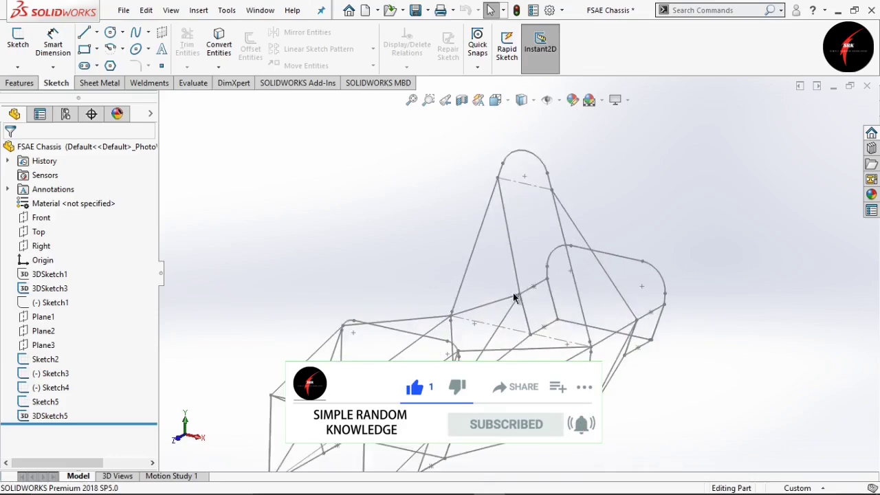
scroll(514, 297, up, 2)
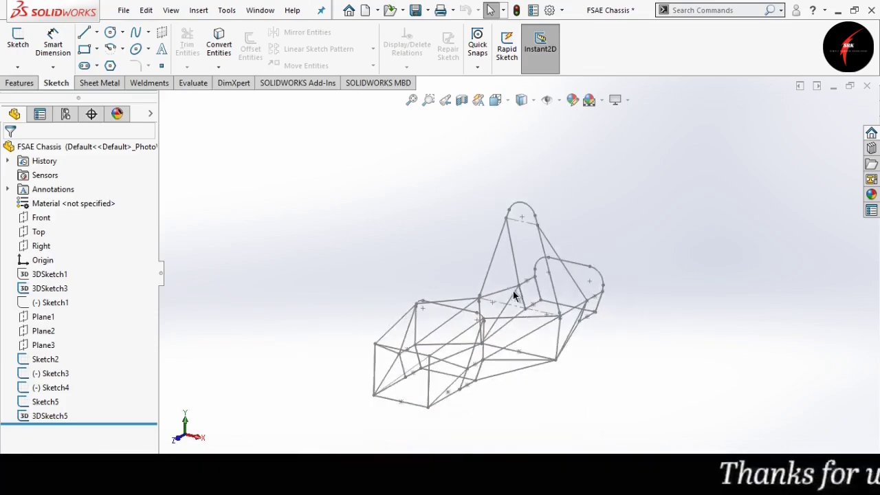
scroll(514, 292, down, 2)
scroll(514, 289, up, 1)
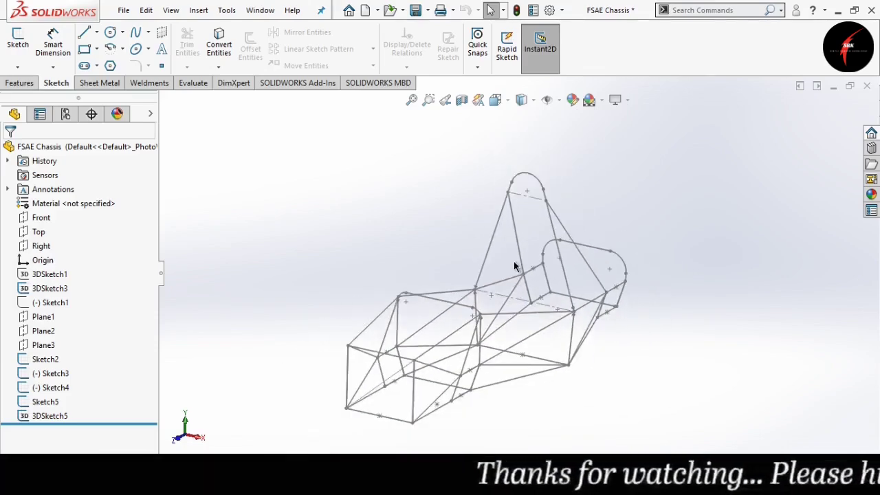
scroll(507, 253, up, 2)
scroll(519, 275, down, 3)
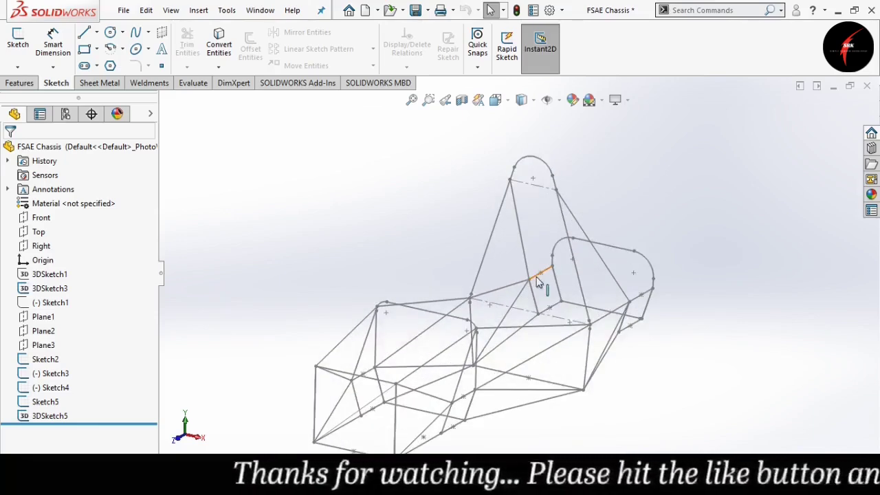
scroll(527, 278, up, 3)
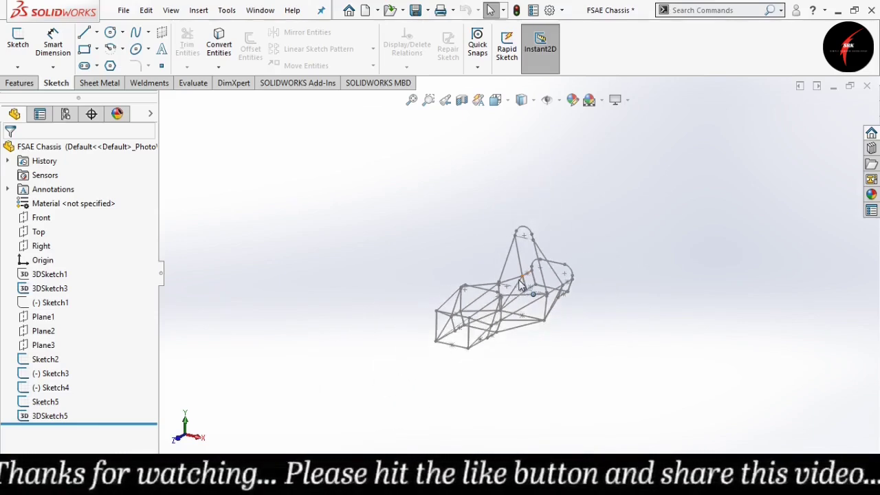
scroll(513, 286, down, 3)
scroll(502, 286, down, 1)
scroll(503, 289, down, 2)
scroll(503, 289, up, 3)
scroll(540, 242, down, 2)
scroll(532, 251, down, 3)
scroll(501, 293, up, 4)
scroll(501, 303, down, 1)
scroll(502, 289, up, 2)
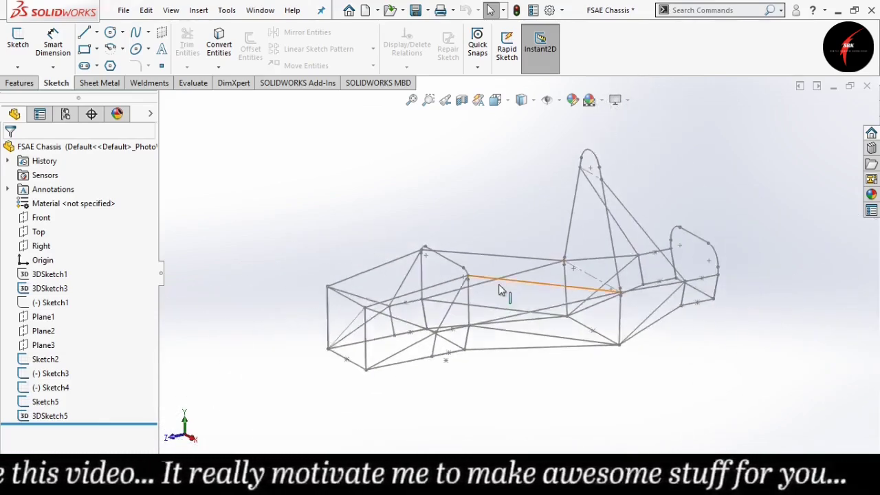
scroll(524, 266, down, 4)
scroll(504, 304, up, 4)
scroll(459, 308, down, 3)
scroll(467, 299, up, 4)
scroll(560, 289, down, 3)
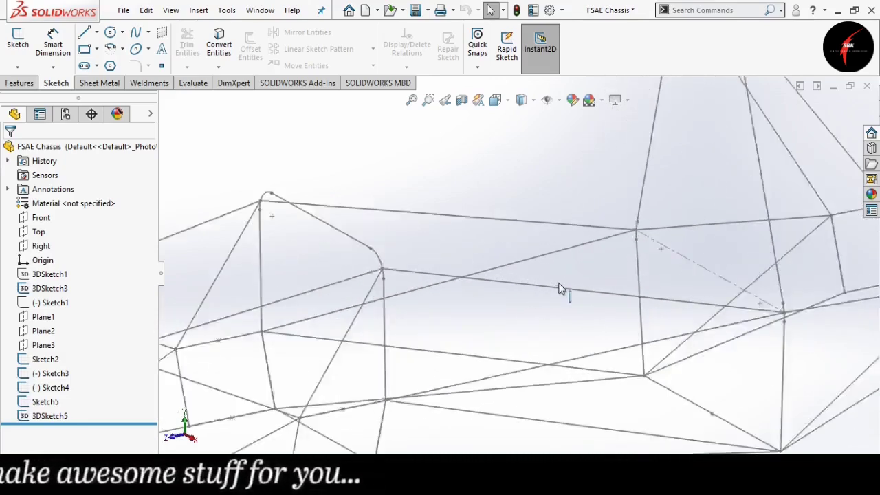
scroll(557, 290, up, 4)
scroll(536, 302, down, 2)
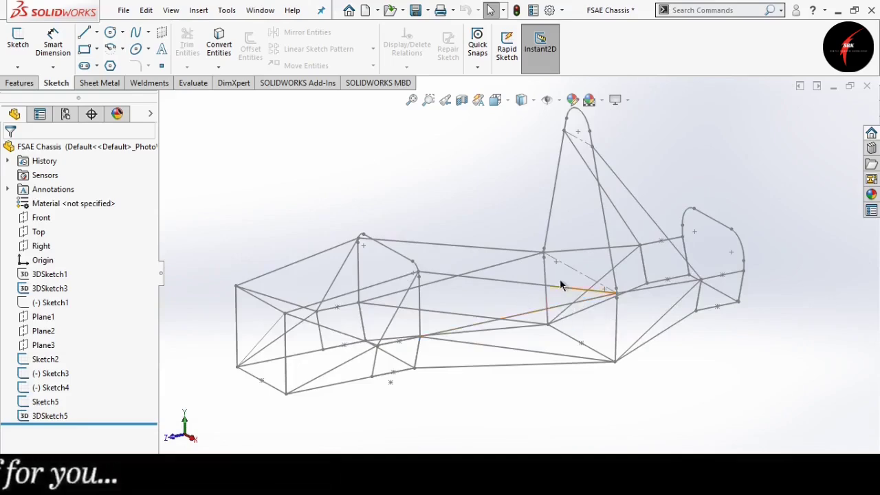
scroll(555, 263, down, 3)
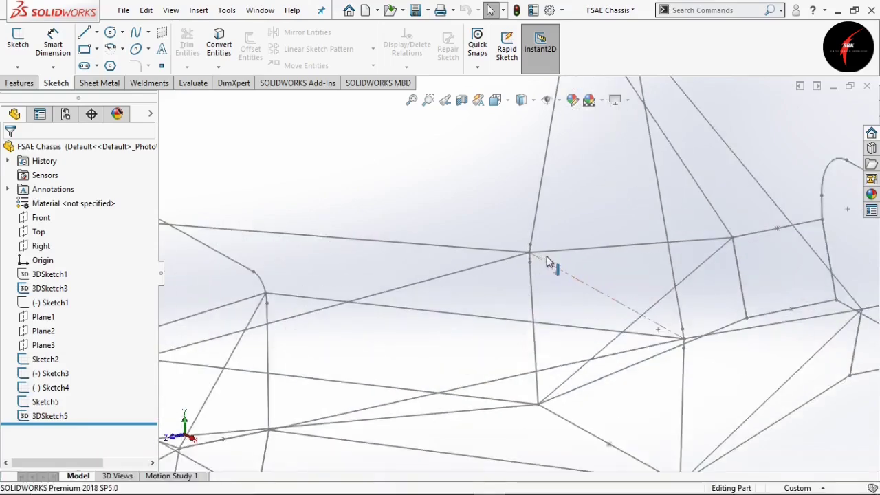